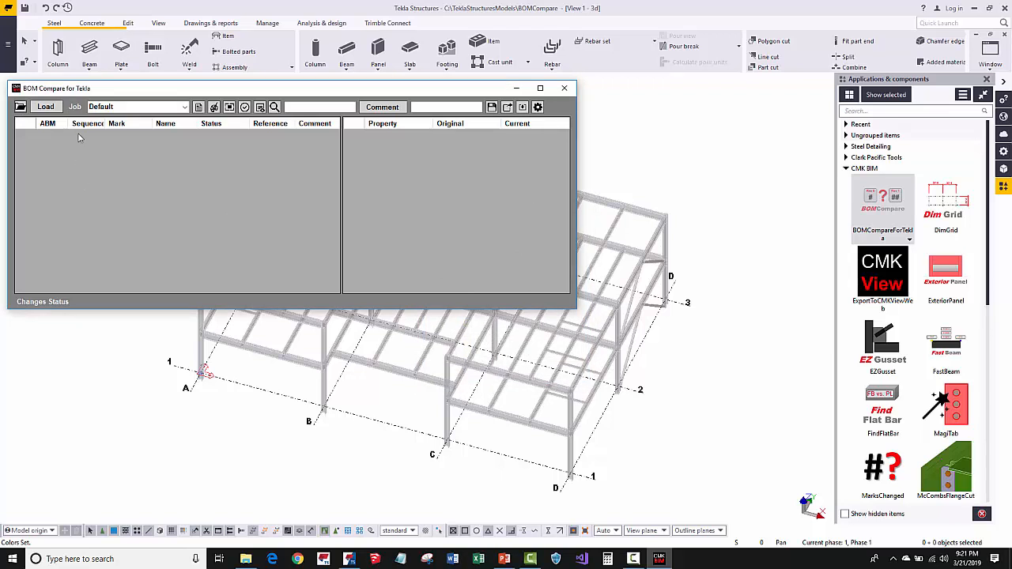
- Set the job to 2000 in BOM Compare for Tekla and load it
{"action": "left_click", "coordinate": [141, 105]}
{"action": "type", "text": "2000"}
{"action": "left_click", "coordinate": [47, 108]}
- Select the whole steel model and export its BOM report as OriginalBOM into the BOMCompare 2000 folder
{"action": "left_click_drag", "start_coordinate": [115, 508], "coordinate": [743, 71]}
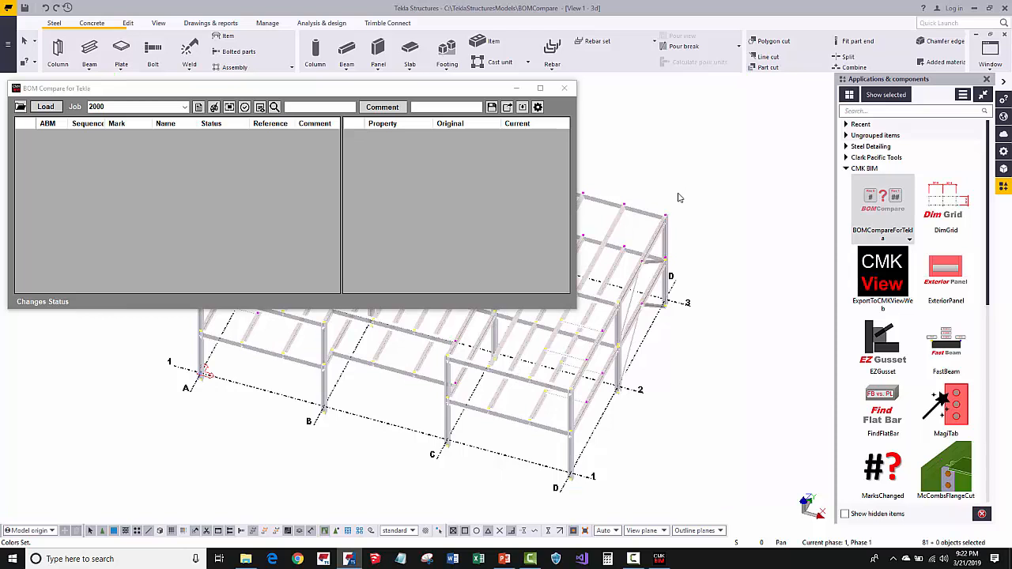
{"action": "left_click", "coordinate": [199, 107]}
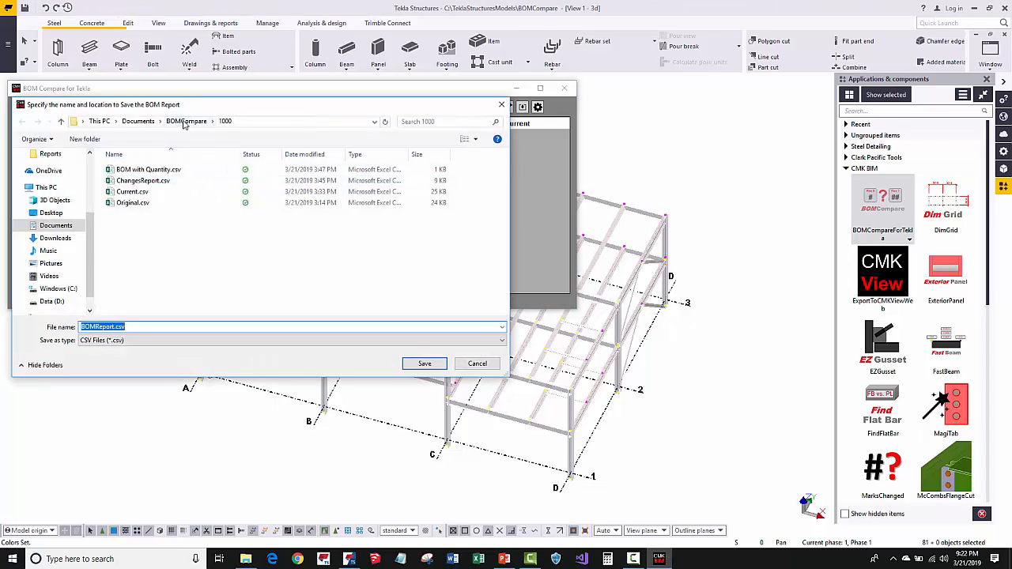
{"action": "left_click", "coordinate": [187, 121]}
{"action": "double_click", "coordinate": [125, 181]}
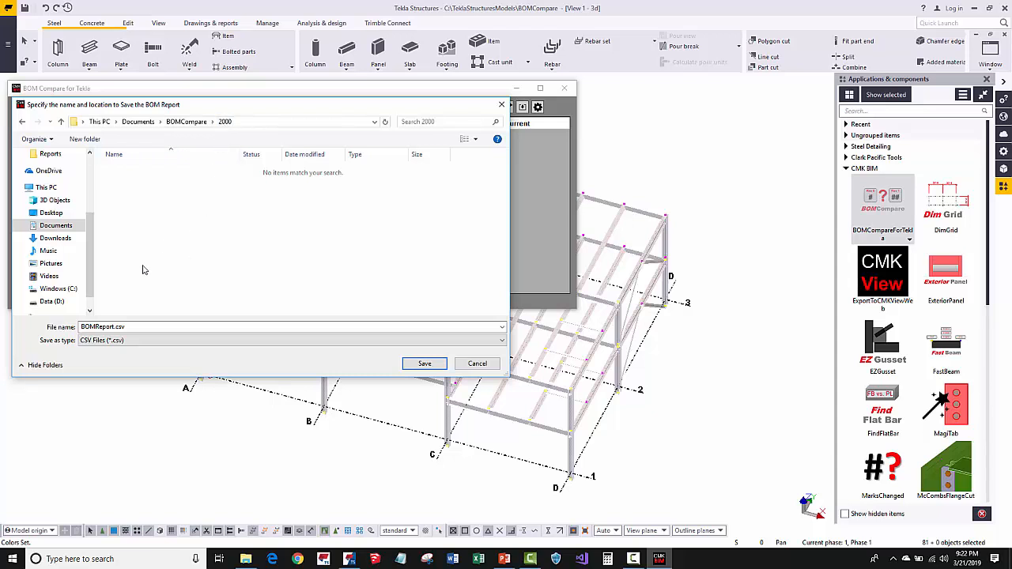
{"action": "left_click", "coordinate": [105, 326]}
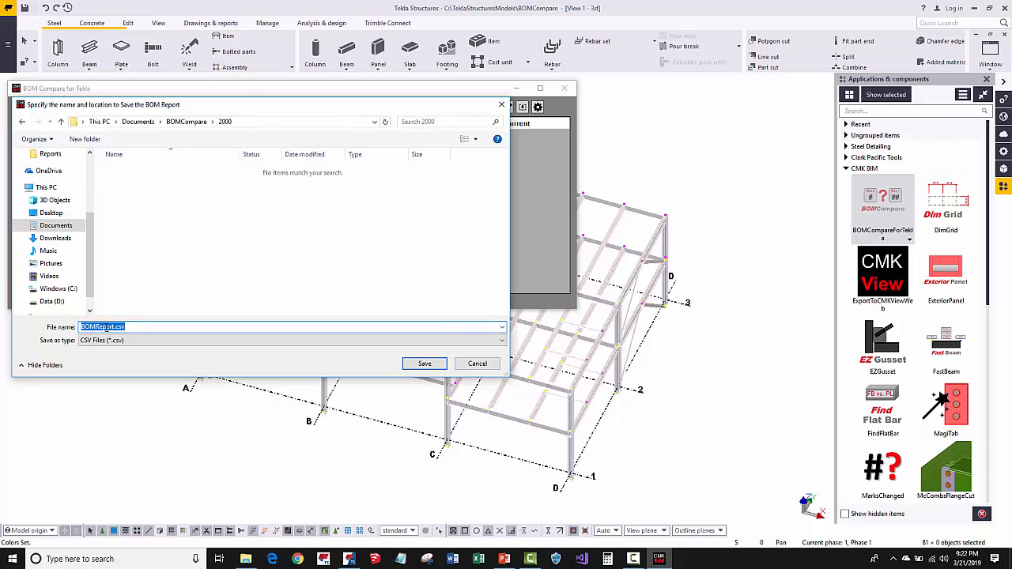
{"action": "type", "text": "OriginalBOM"}
{"action": "left_click", "coordinate": [422, 365]}
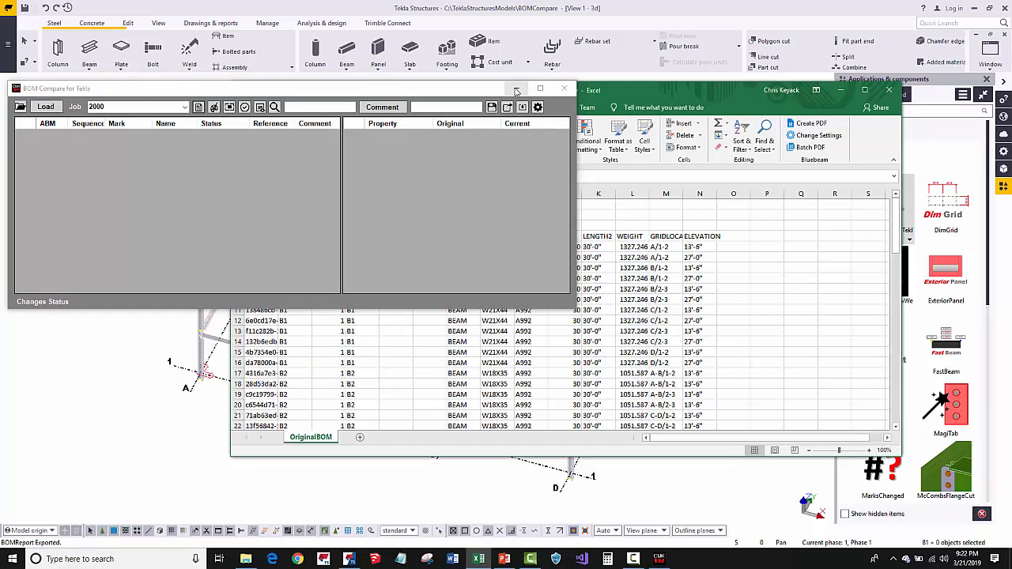
- Review the GUIDs and member properties in the exported OriginalBOM.csv in Excel, close it and deselect the model
{"action": "left_click", "coordinate": [515, 89]}
{"action": "left_click", "coordinate": [328, 277]}
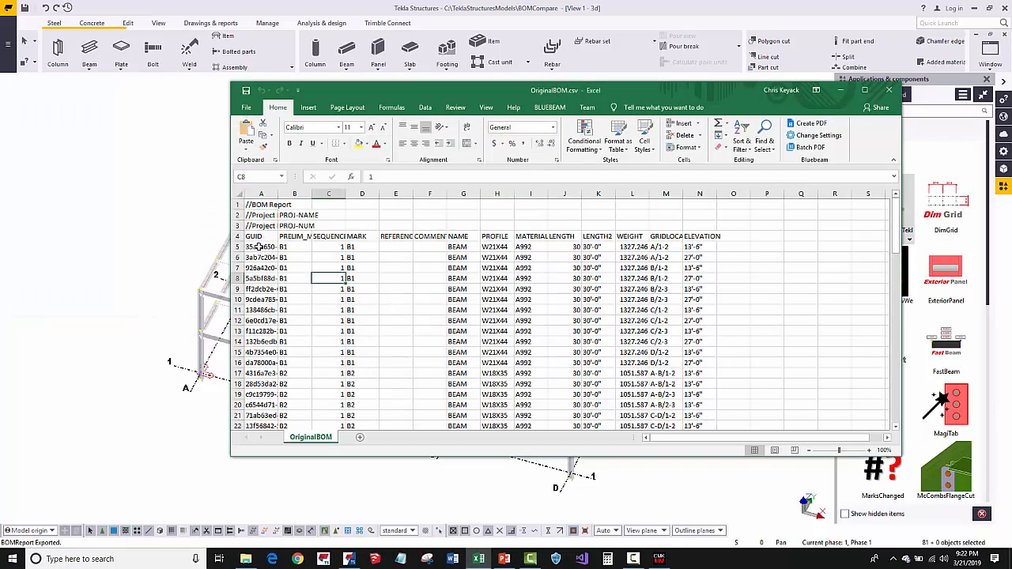
{"action": "left_click", "coordinate": [260, 247]}
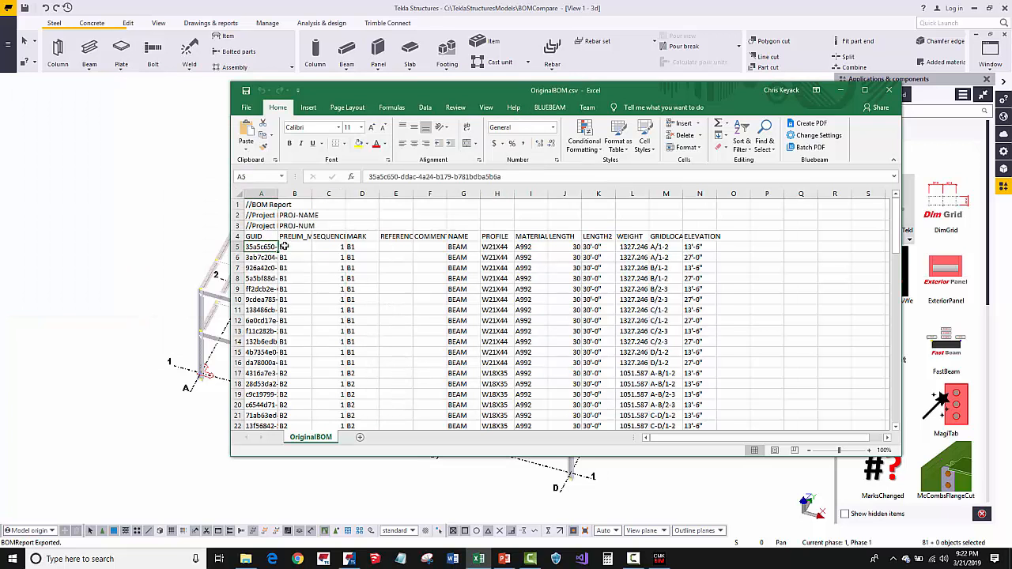
{"action": "left_click_drag", "start_coordinate": [283, 247], "coordinate": [683, 381]}
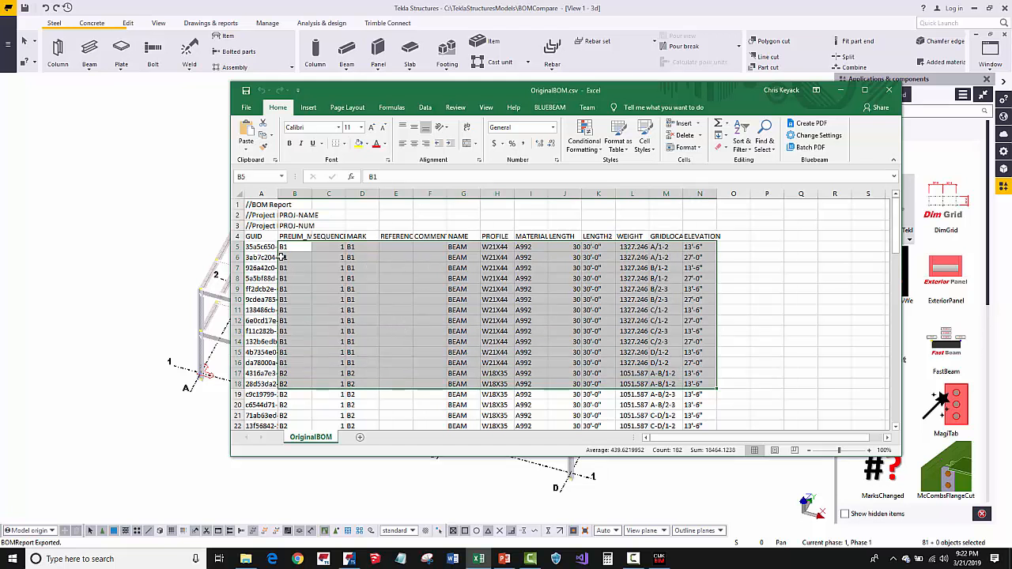
{"action": "left_click", "coordinate": [485, 256]}
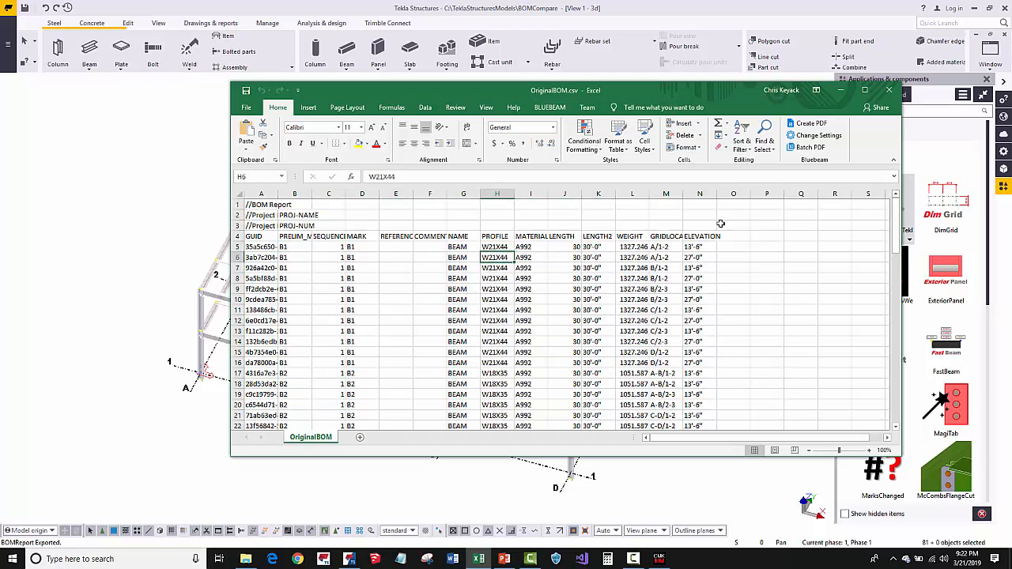
{"action": "left_click", "coordinate": [888, 90]}
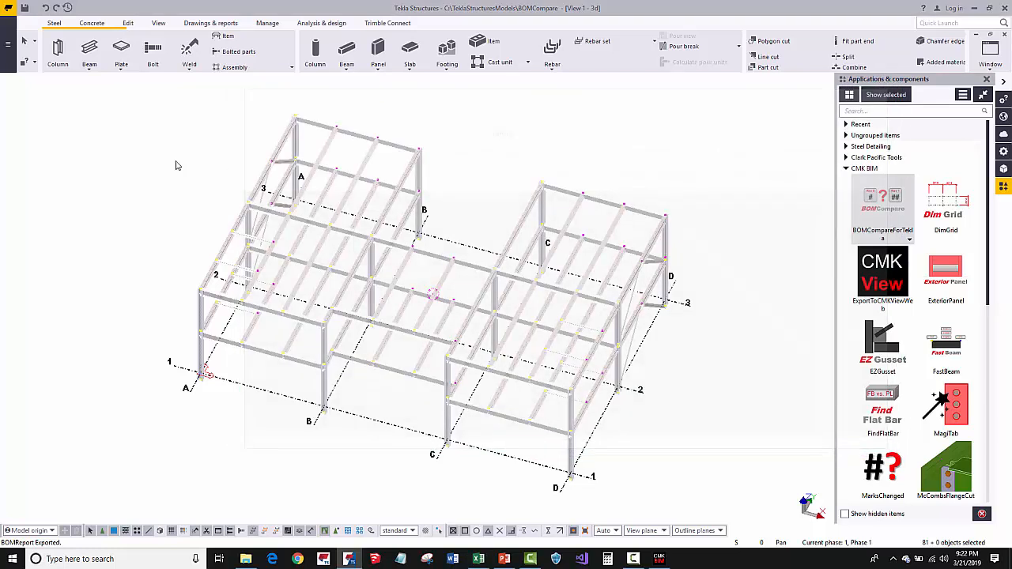
{"action": "left_click", "coordinate": [103, 154]}
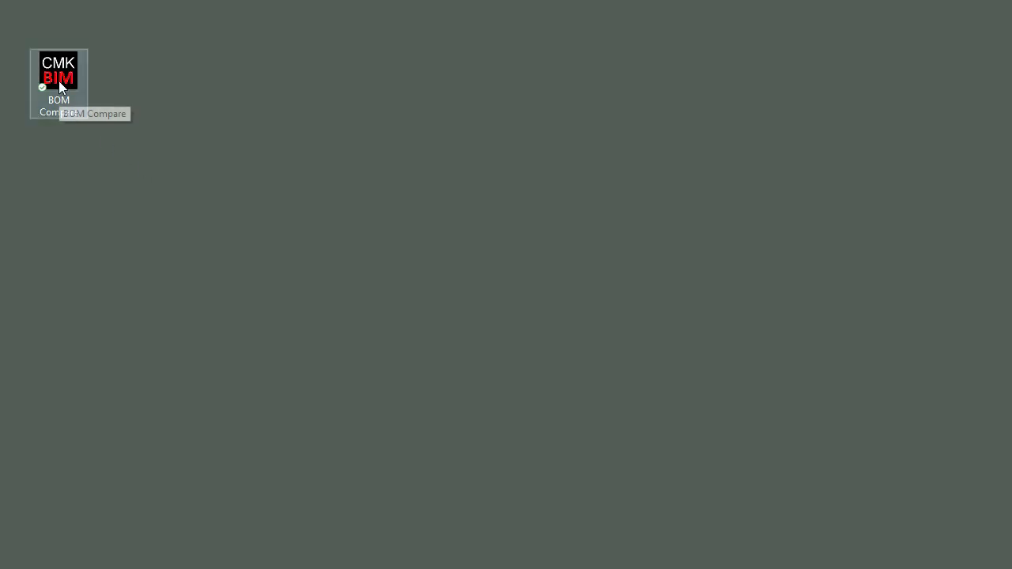
- Switch to the standalone BOM Compare application and load job 2000
{"action": "double_click", "coordinate": [60, 85]}
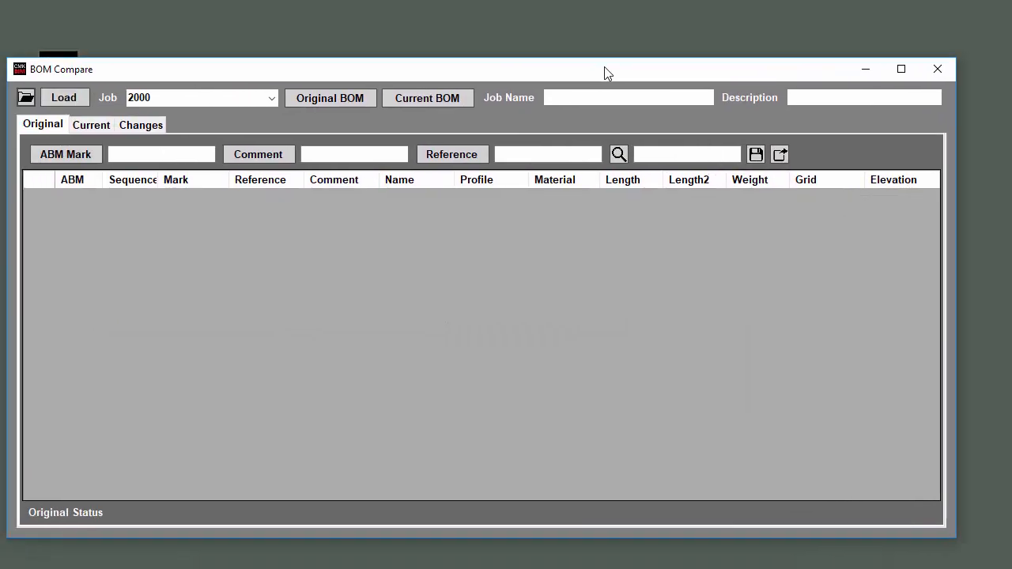
{"action": "double_click", "coordinate": [183, 90]}
{"action": "left_click", "coordinate": [282, 93]}
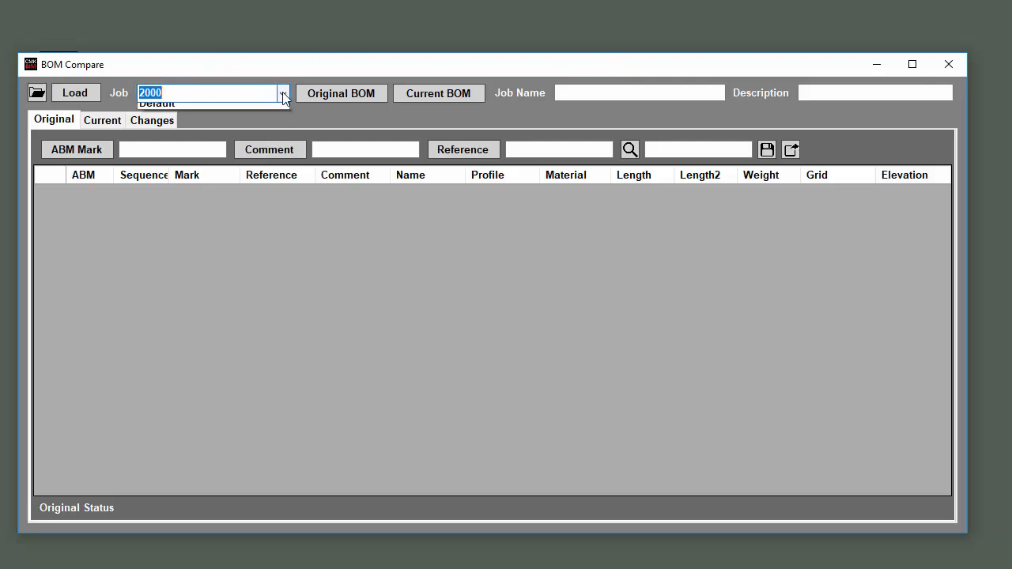
{"action": "left_click", "coordinate": [282, 93]}
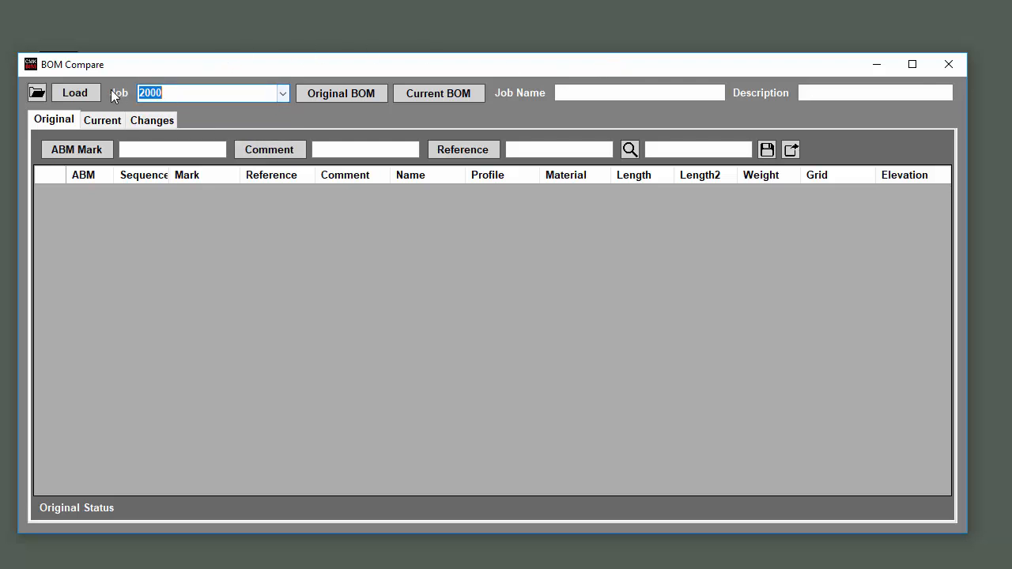
{"action": "left_click", "coordinate": [89, 93]}
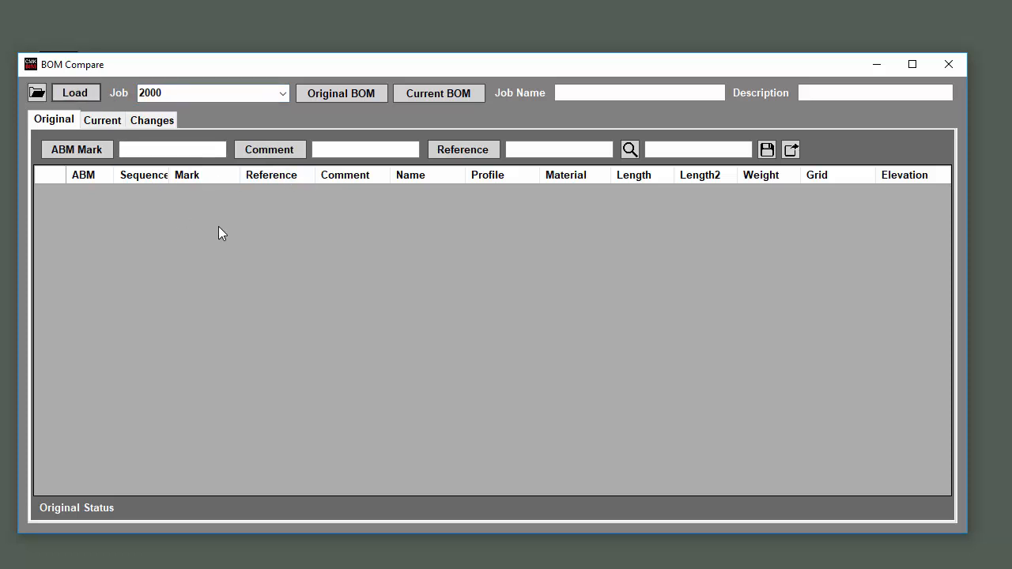
- Load OriginalBOM.csv from the 2000 folder as the original BOM
{"action": "left_click", "coordinate": [349, 93]}
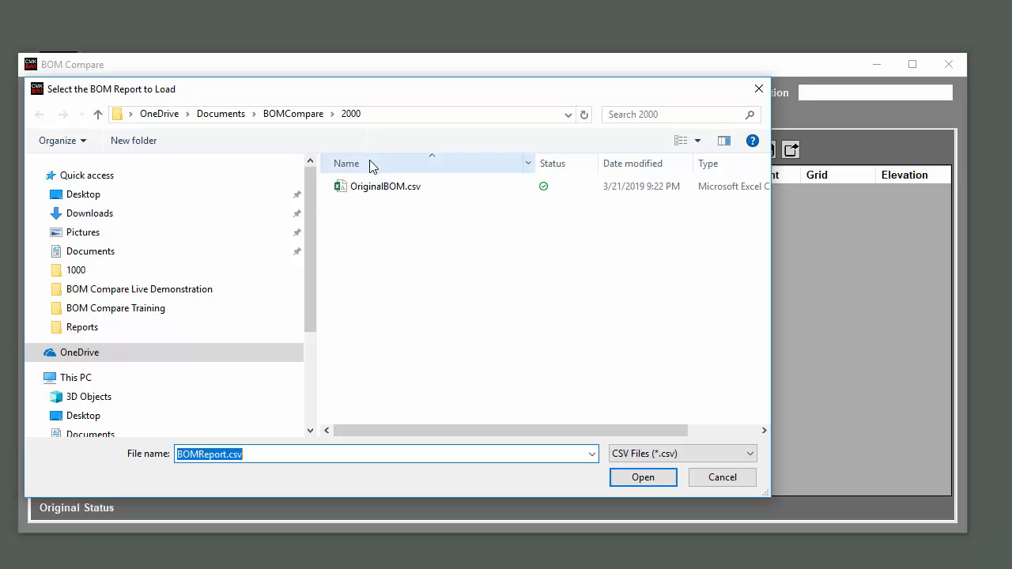
{"action": "left_click", "coordinate": [368, 186]}
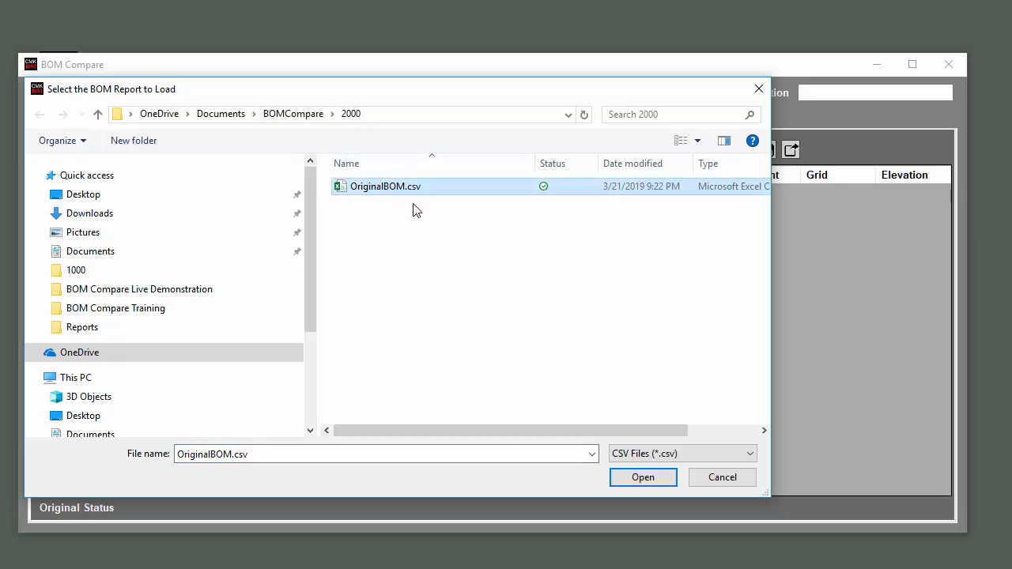
{"action": "left_click", "coordinate": [640, 478]}
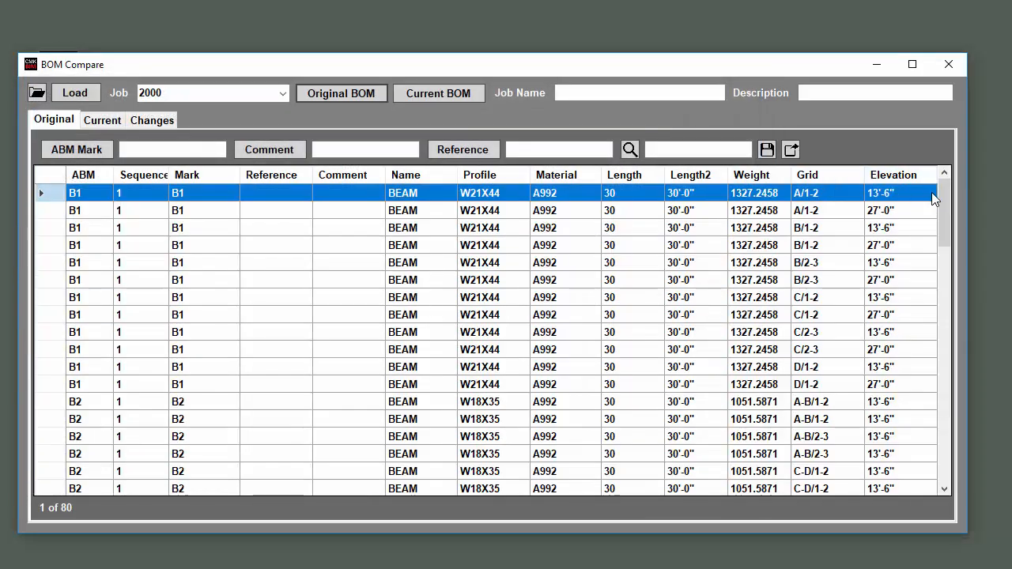
{"action": "left_click_drag", "start_coordinate": [938, 209], "coordinate": [934, 155]}
- Assign the reference MO#001 to all rows of the original BOM
{"action": "left_click", "coordinate": [55, 209]}
{"action": "left_click", "coordinate": [52, 195]}
{"action": "key", "text": "ctrl+a"}
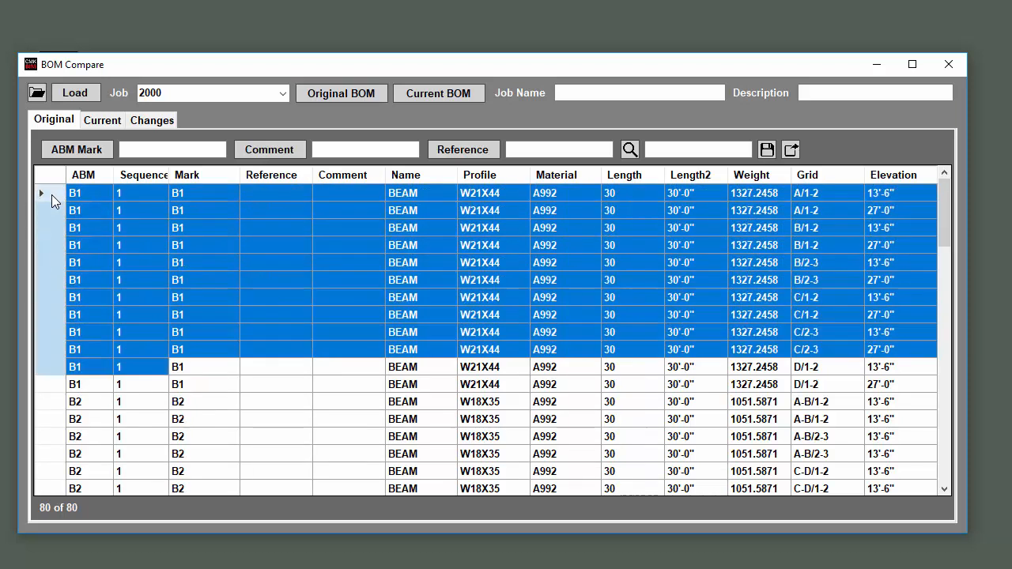
{"action": "left_click", "coordinate": [348, 150]}
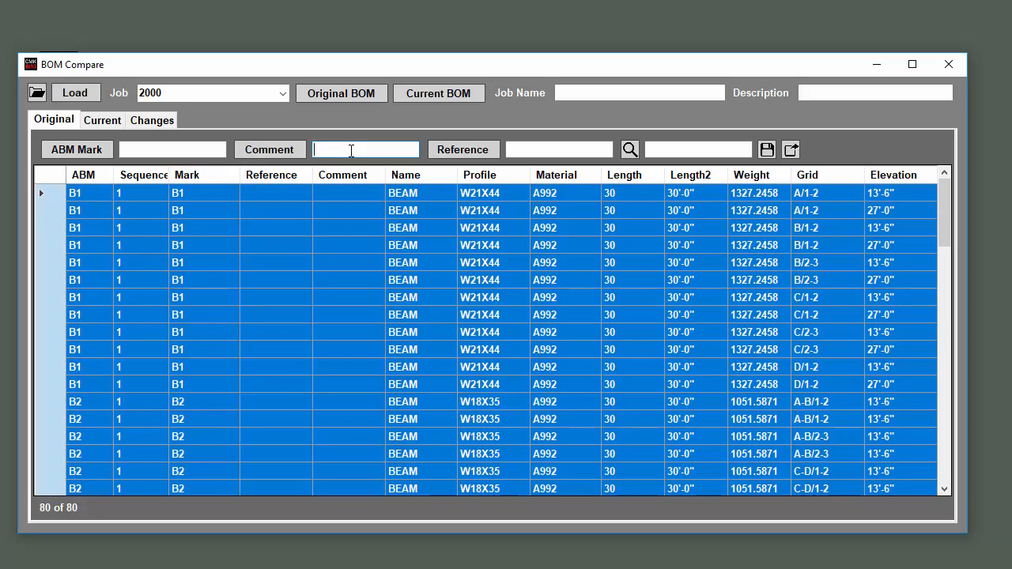
{"action": "left_click", "coordinate": [536, 150]}
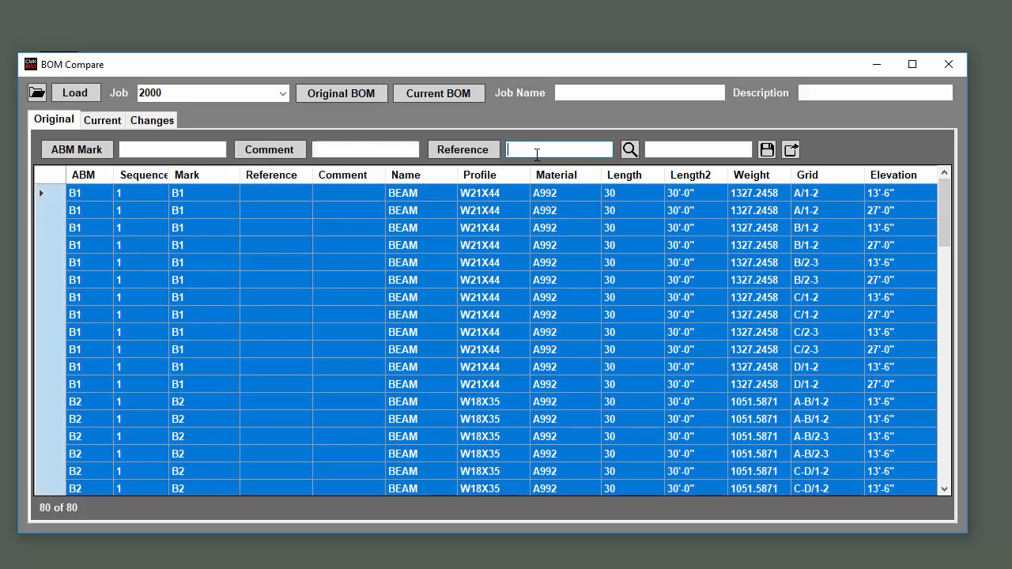
{"action": "type", "text": "MO#001"}
{"action": "left_click", "coordinate": [461, 152]}
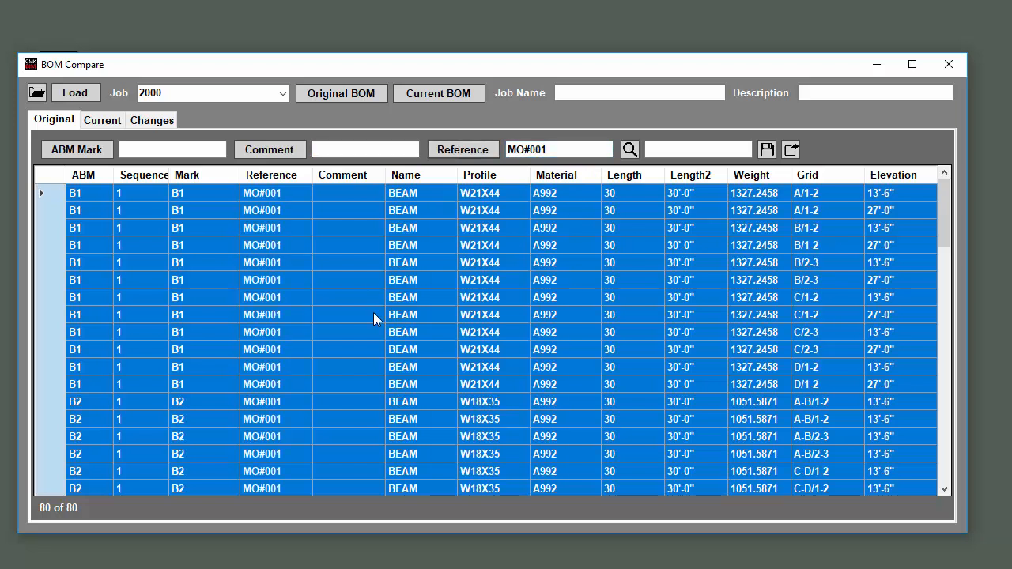
{"action": "left_click", "coordinate": [344, 311]}
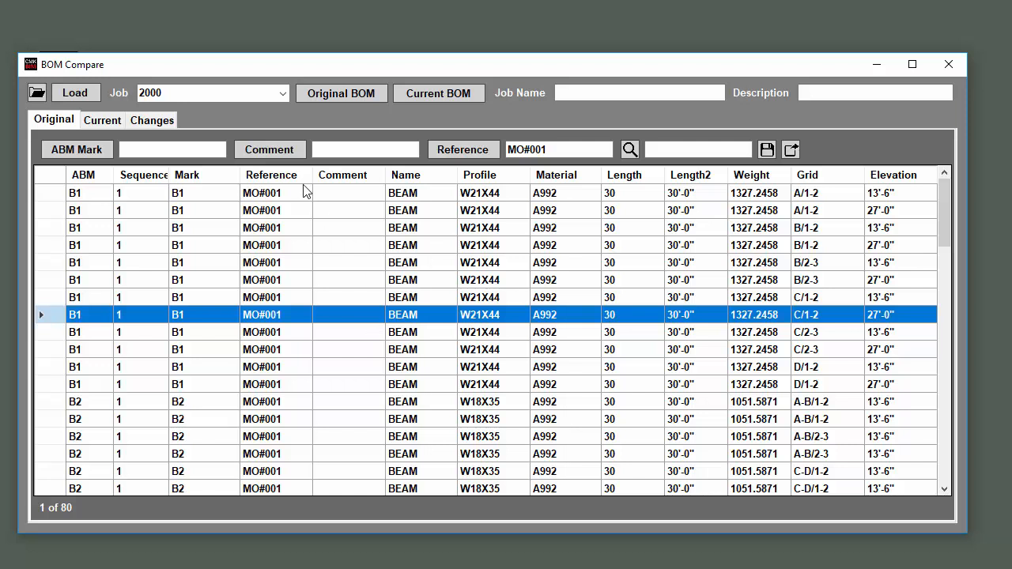
- Apply the comment ABM-REV0 to all rows of the original BOM
{"action": "left_click", "coordinate": [343, 198]}
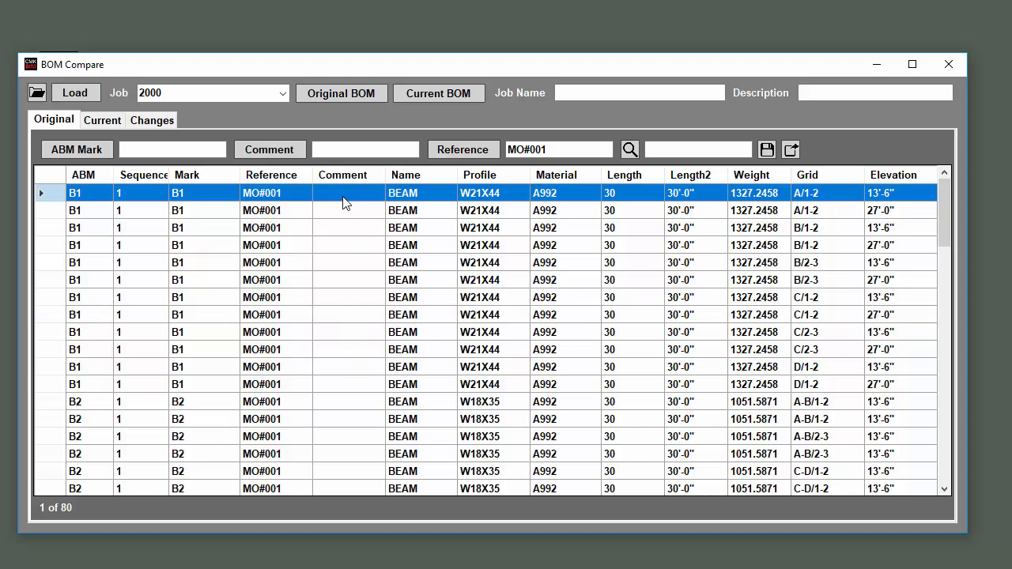
{"action": "key", "text": "ctrl+a"}
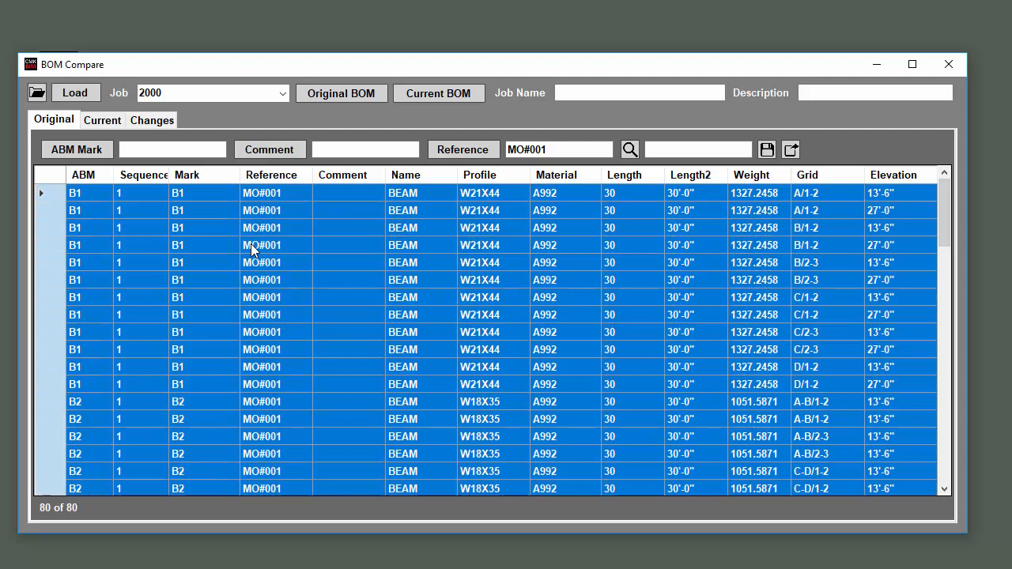
{"action": "left_click", "coordinate": [332, 149]}
{"action": "type", "text": "AB"}
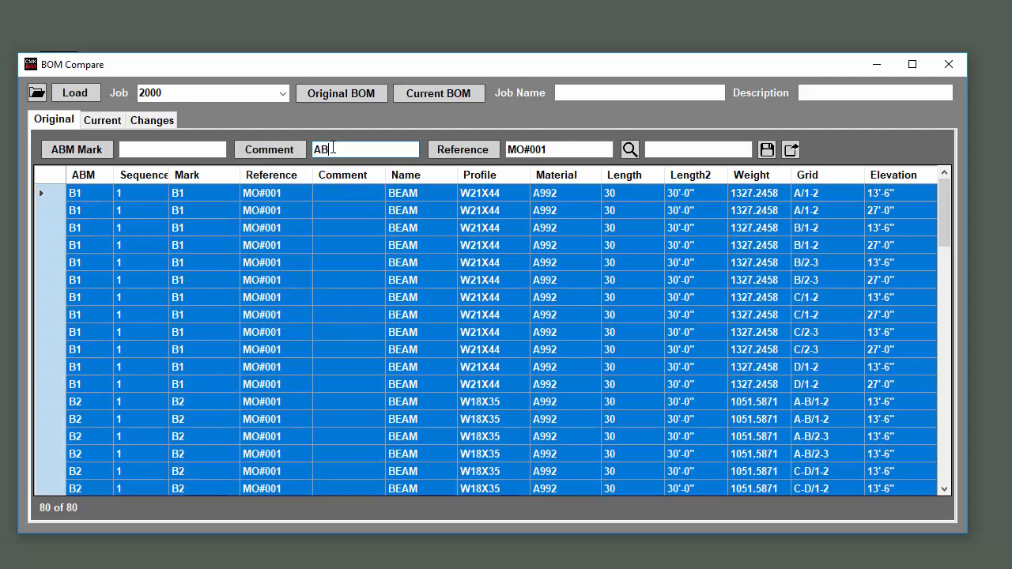
{"action": "type", "text": "M-REV0"}
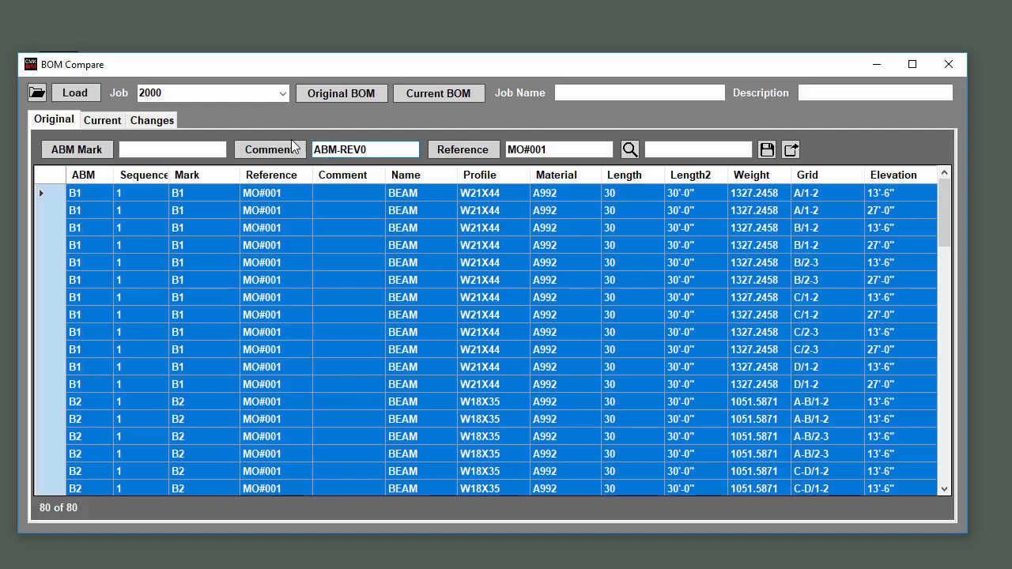
{"action": "left_click", "coordinate": [263, 152]}
{"action": "left_click", "coordinate": [257, 281]}
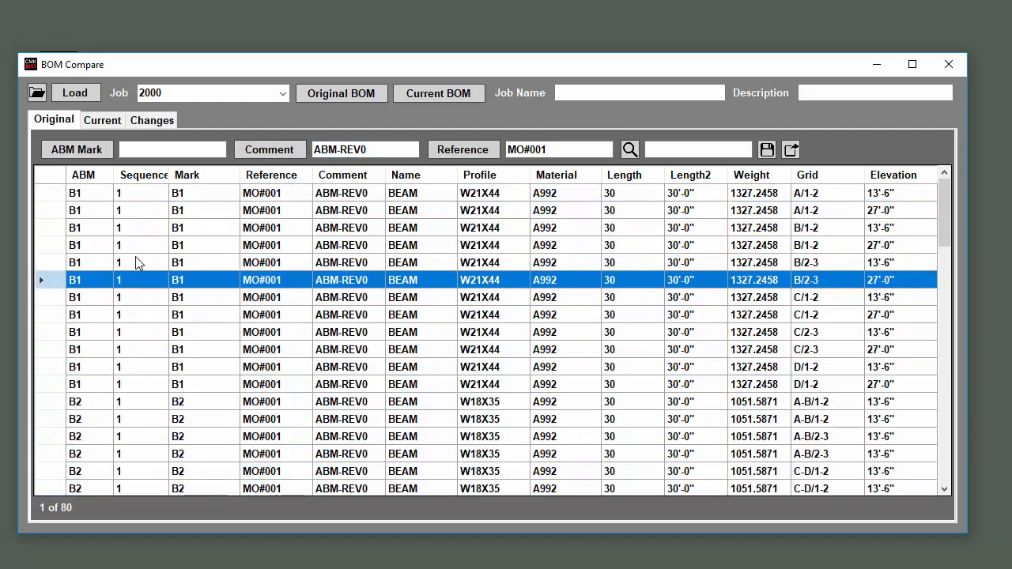
- Examine the ABM marks, references and comments of the B1 beam rows in the original BOM
{"action": "left_click", "coordinate": [84, 193]}
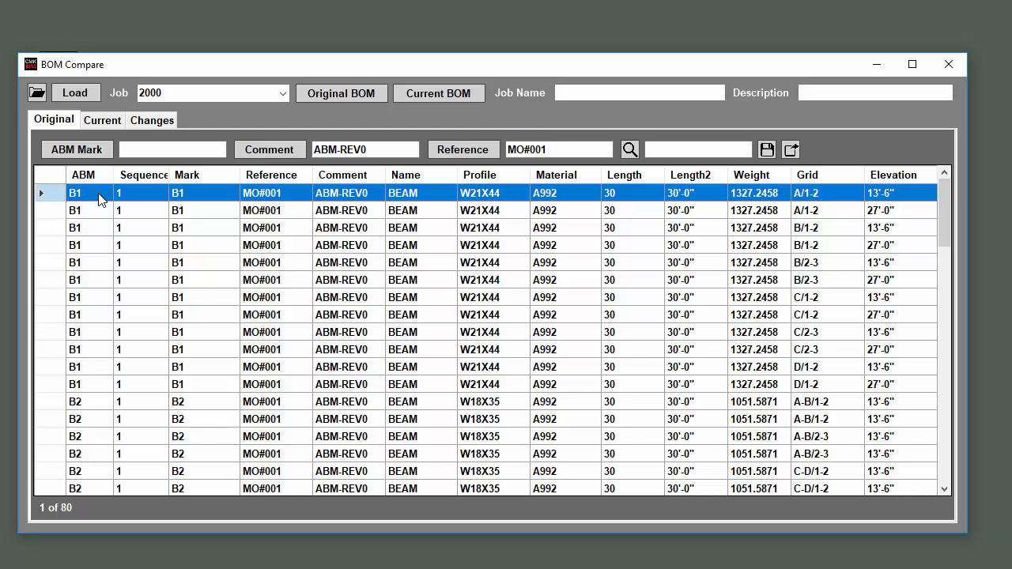
{"action": "left_click_drag", "start_coordinate": [99, 195], "coordinate": [101, 322]}
{"action": "left_click", "coordinate": [139, 149]}
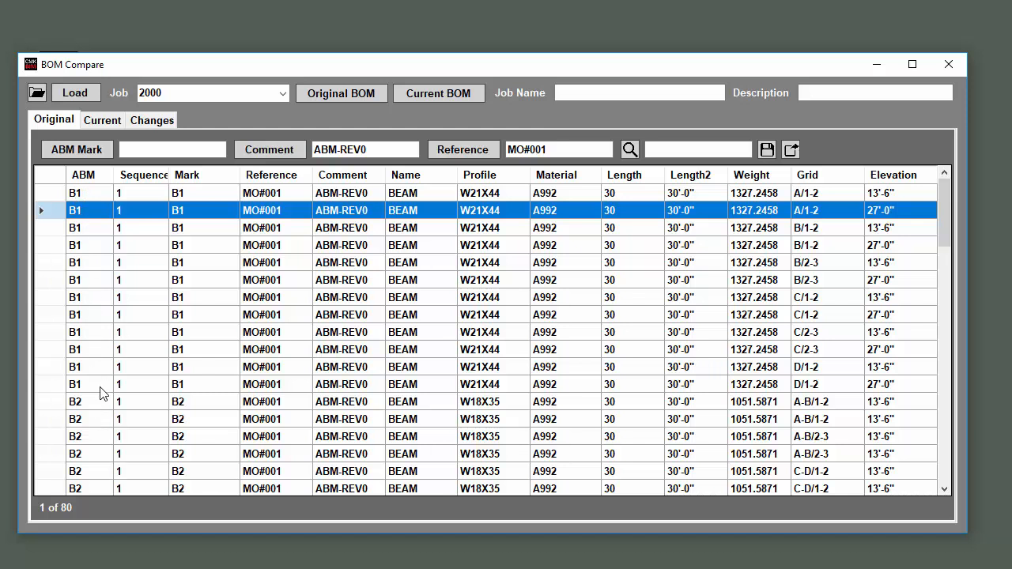
{"action": "left_click", "coordinate": [90, 233]}
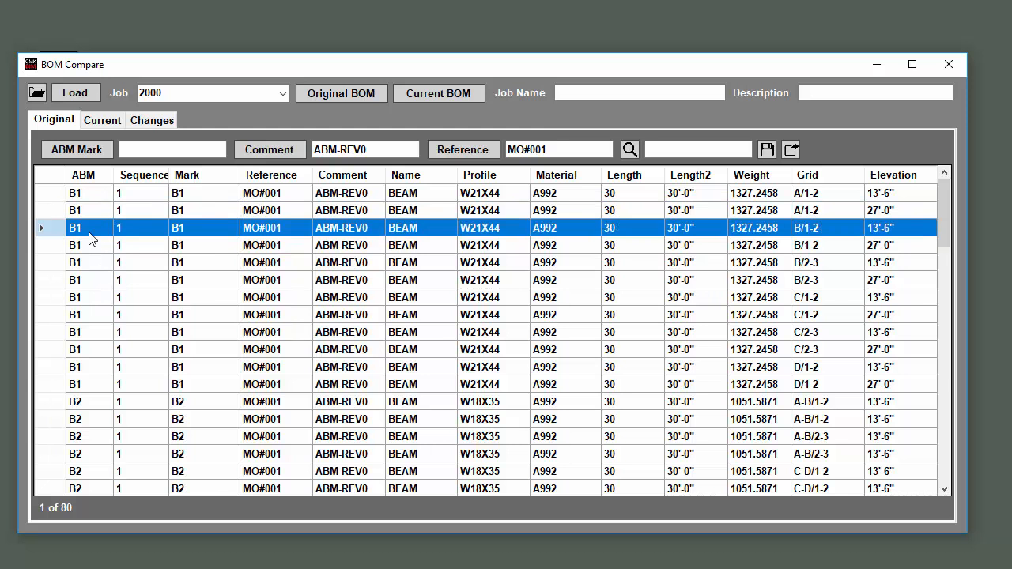
{"action": "left_click", "coordinate": [131, 267]}
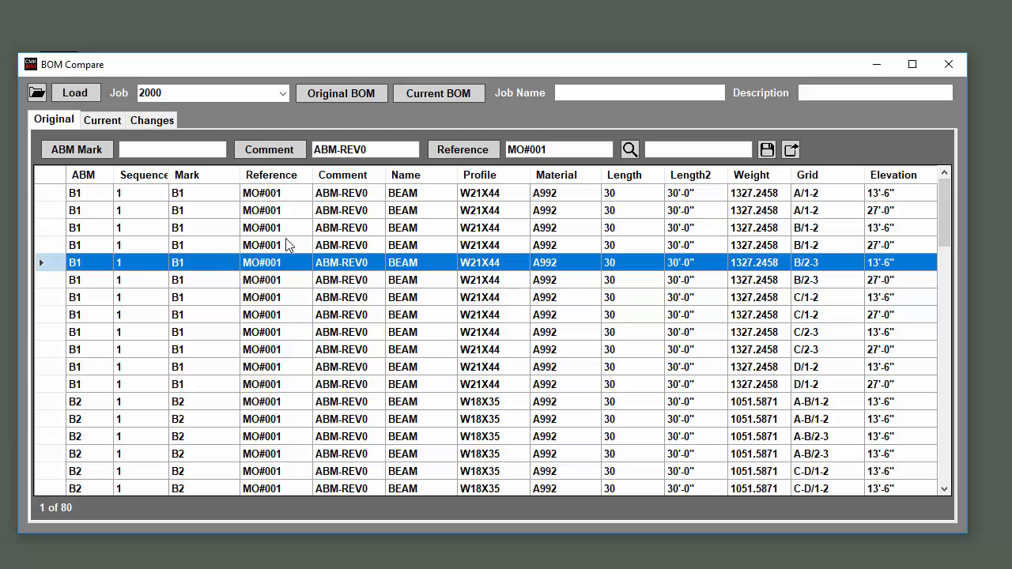
{"action": "left_click", "coordinate": [294, 212]}
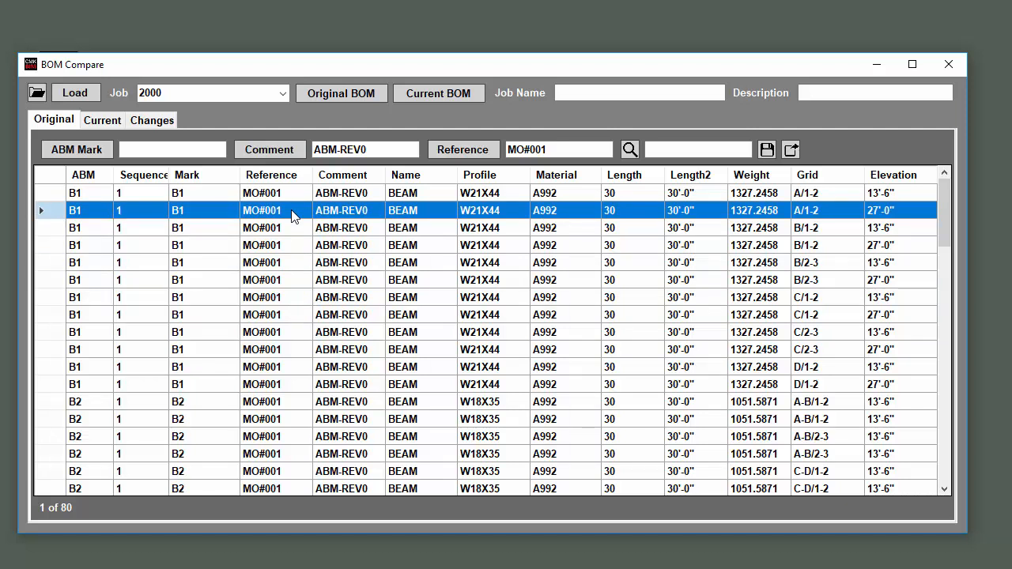
{"action": "left_click", "coordinate": [594, 547]}
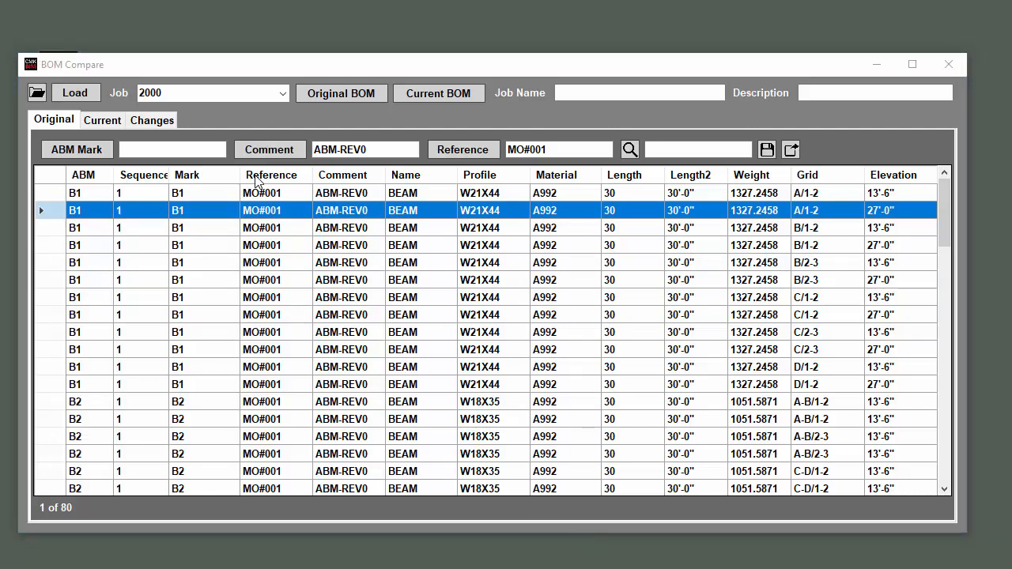
- Show the Changes view of the BOM comparison
{"action": "left_click", "coordinate": [161, 123]}
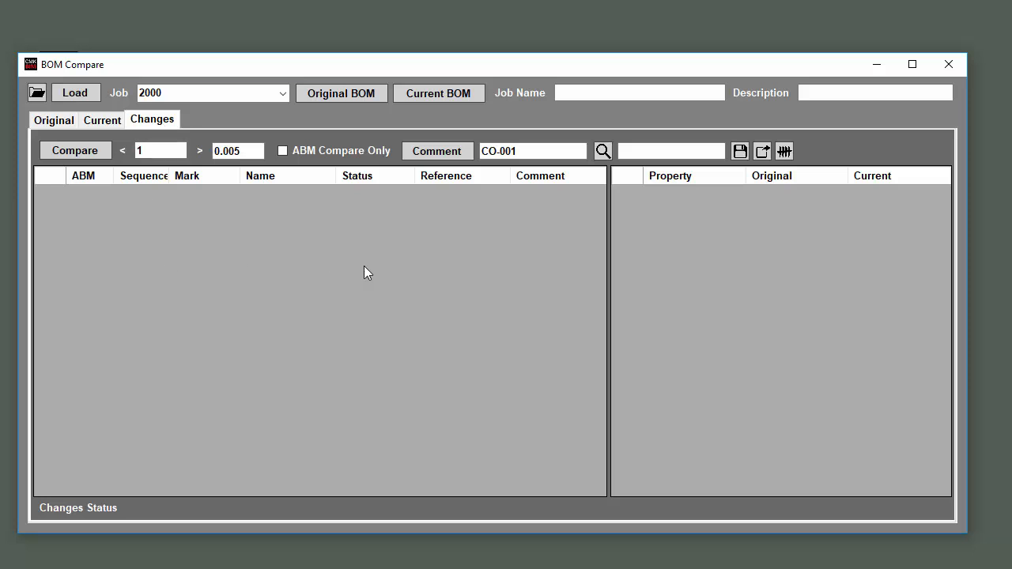
- Export the BOM comparison's quantity report as BOM with Quantity.csv in the job 2000 folder
{"action": "left_click", "coordinate": [54, 120]}
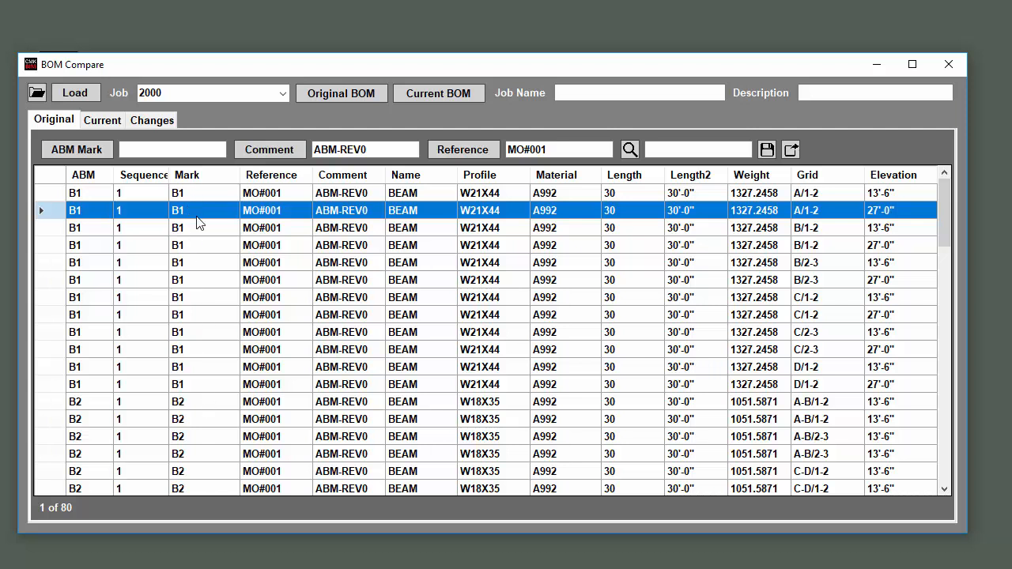
{"action": "left_click", "coordinate": [150, 120]}
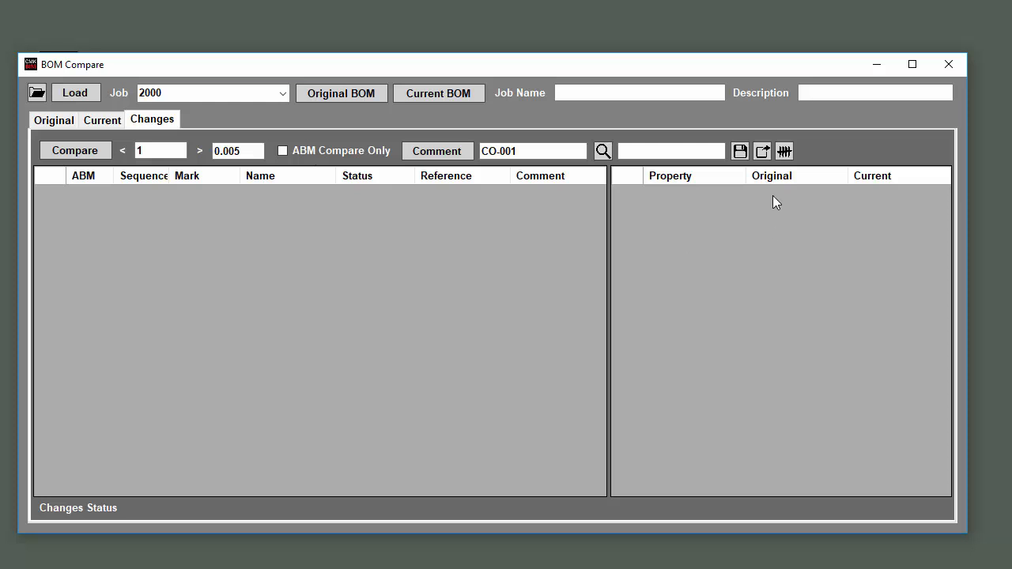
{"action": "left_click", "coordinate": [784, 151]}
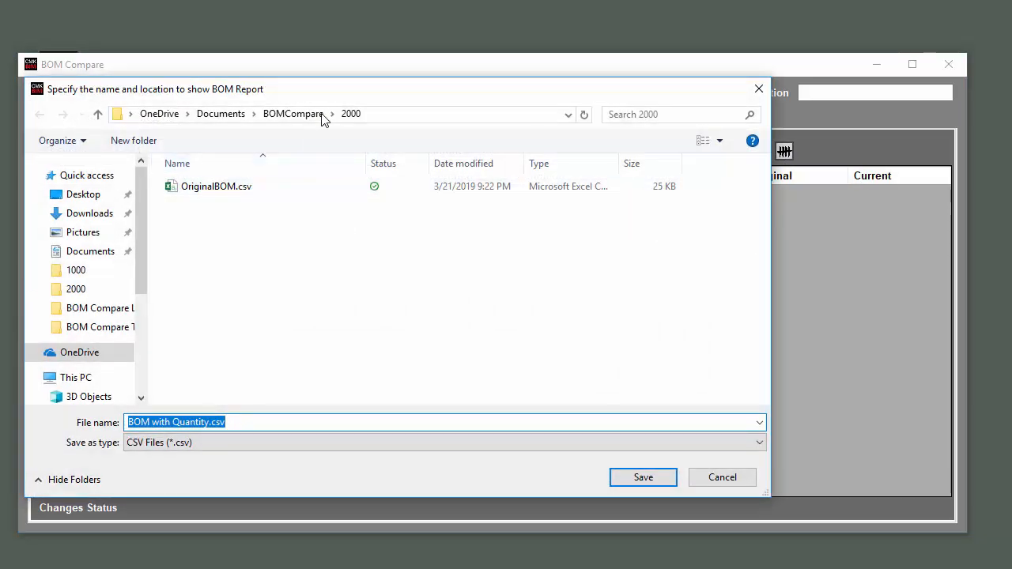
{"action": "left_click", "coordinate": [637, 477]}
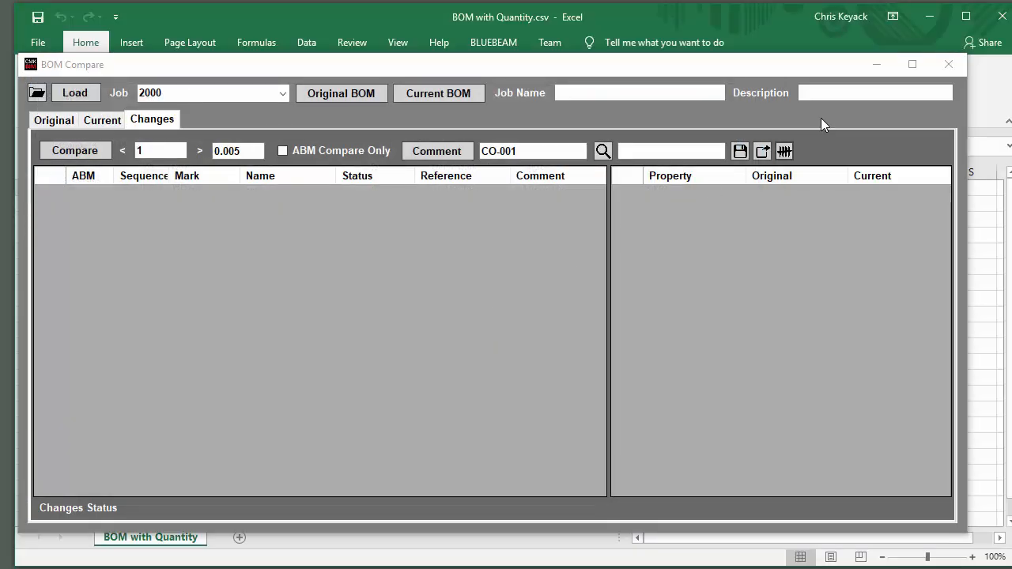
- Examine the original quantities in the exported spreadsheet against the ID marks, preliminary marks and marks
{"action": "left_click", "coordinate": [871, 65]}
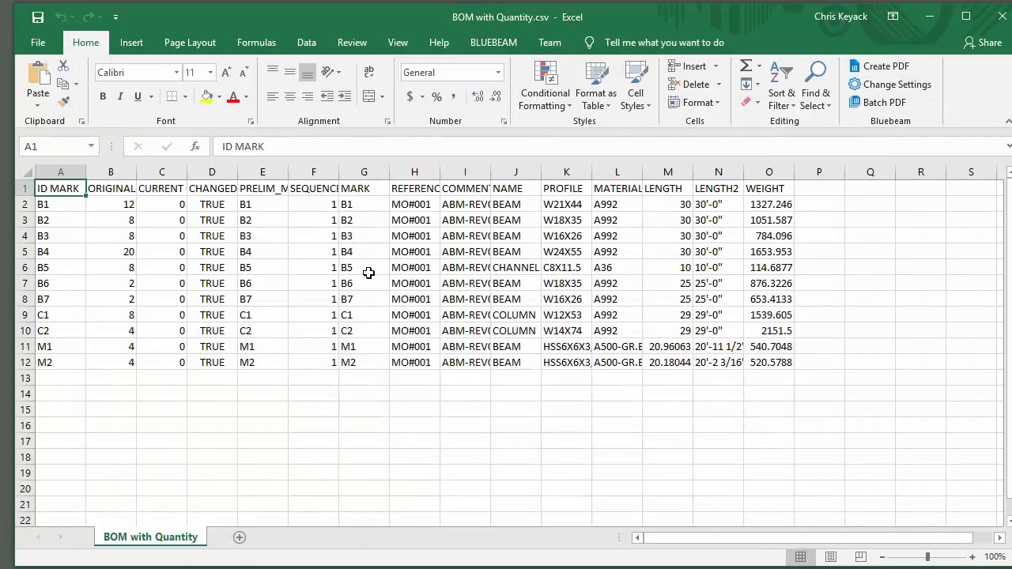
{"action": "left_click", "coordinate": [231, 283]}
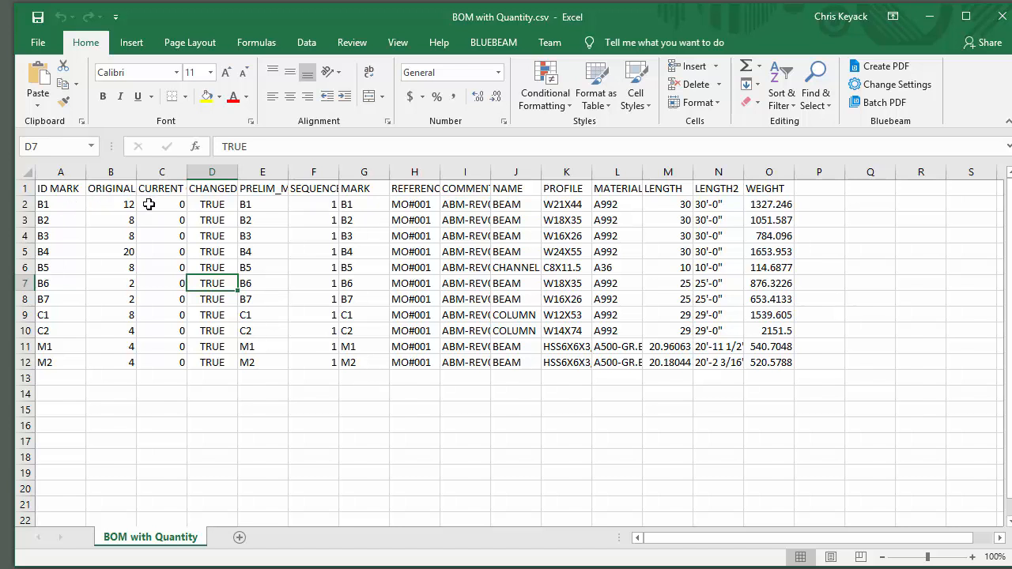
{"action": "left_click_drag", "start_coordinate": [103, 204], "coordinate": [120, 366]}
{"action": "left_click", "coordinate": [201, 297]}
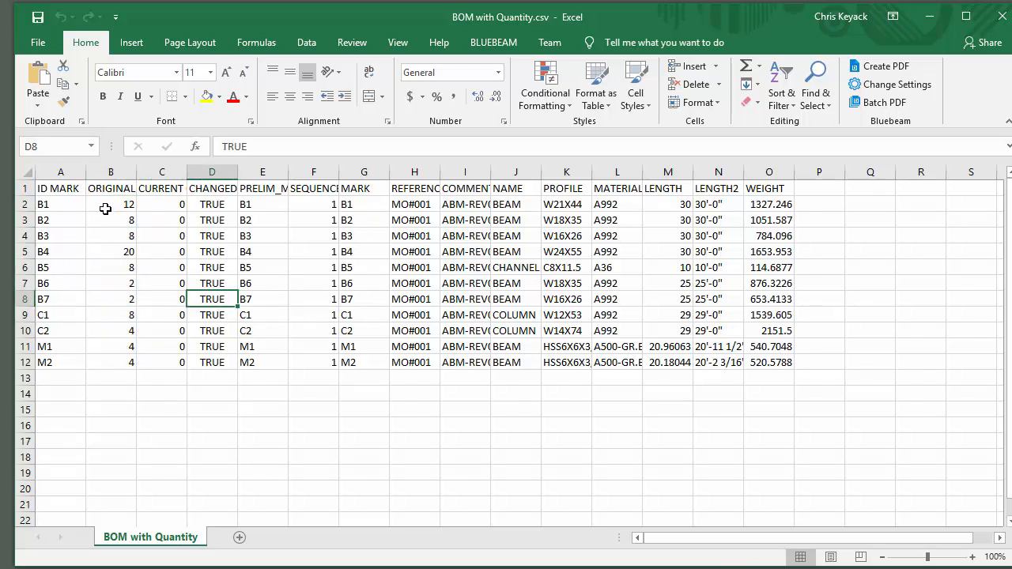
{"action": "left_click_drag", "start_coordinate": [106, 203], "coordinate": [112, 361]}
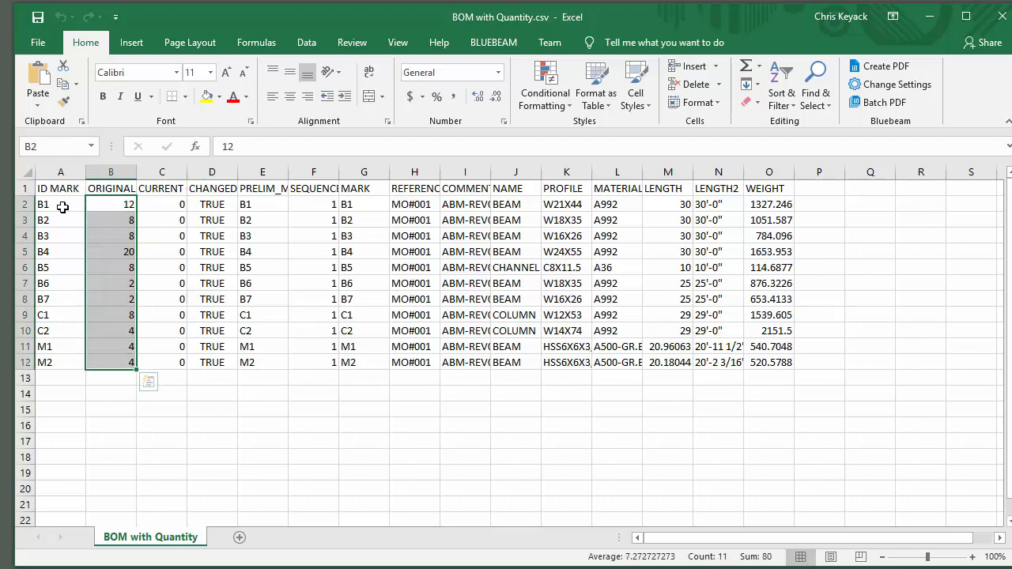
{"action": "left_click_drag", "start_coordinate": [61, 203], "coordinate": [71, 364]}
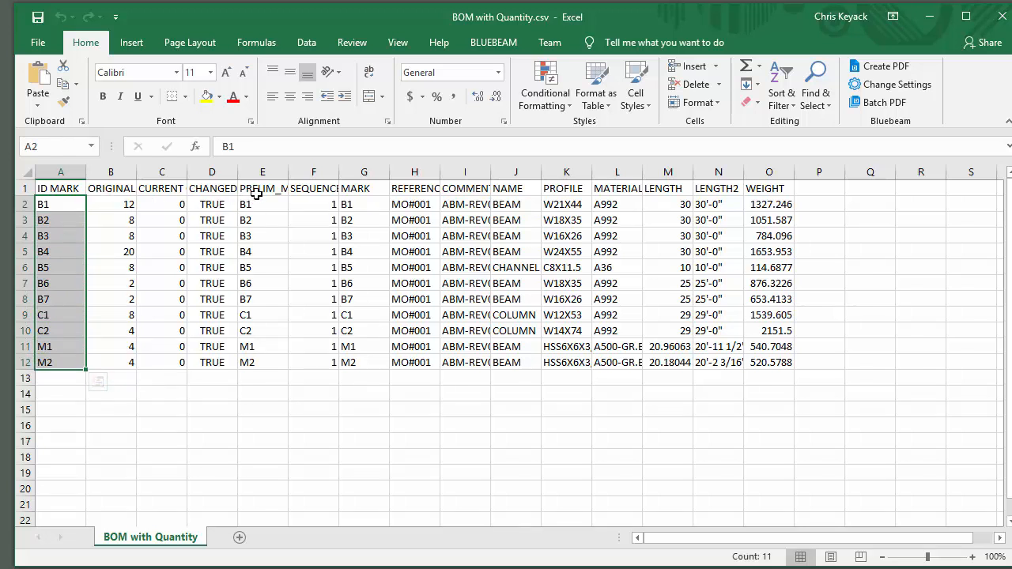
{"action": "left_click_drag", "start_coordinate": [260, 203], "coordinate": [270, 364]}
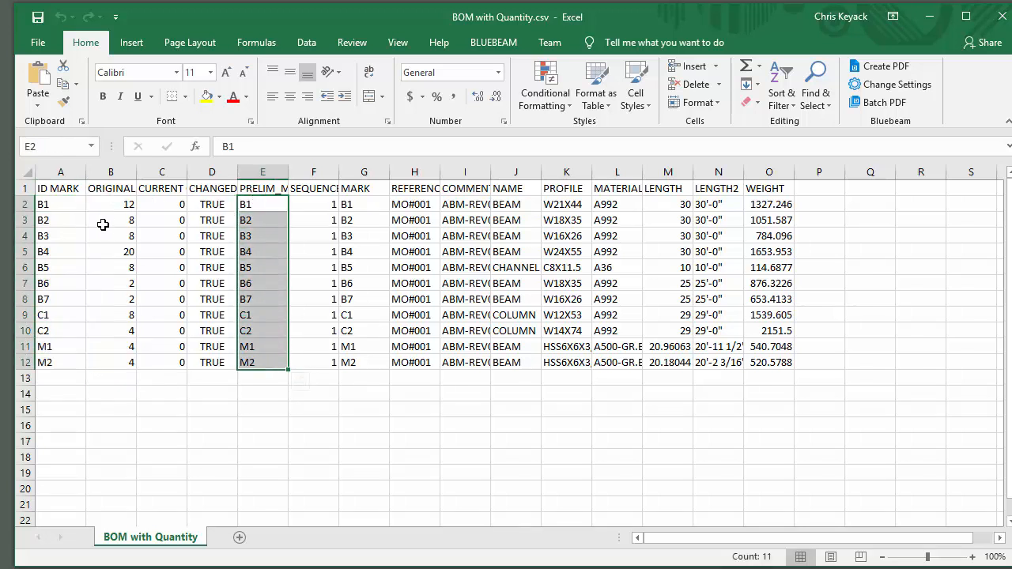
{"action": "left_click_drag", "start_coordinate": [366, 204], "coordinate": [369, 361]}
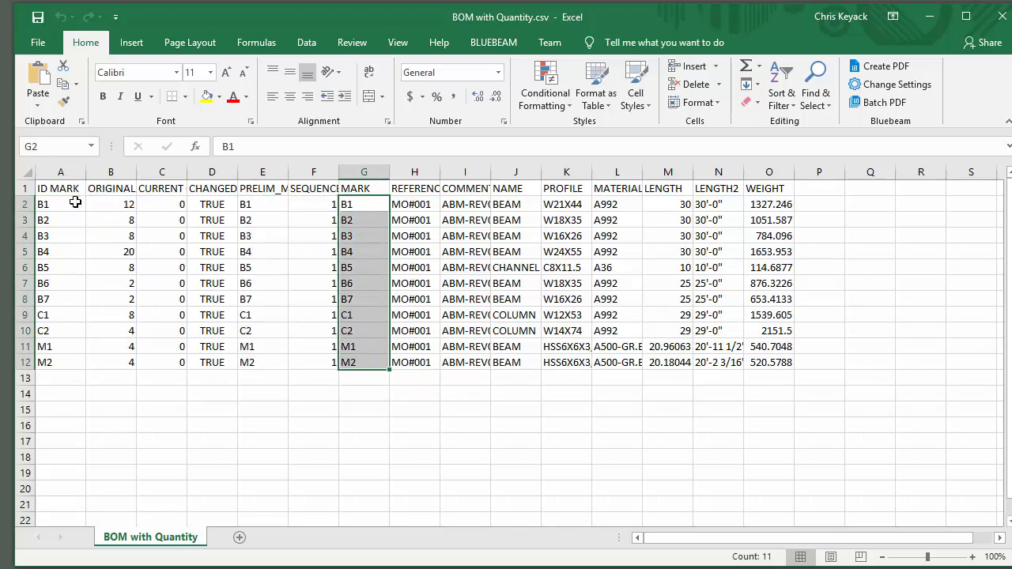
{"action": "left_click_drag", "start_coordinate": [115, 204], "coordinate": [126, 357]}
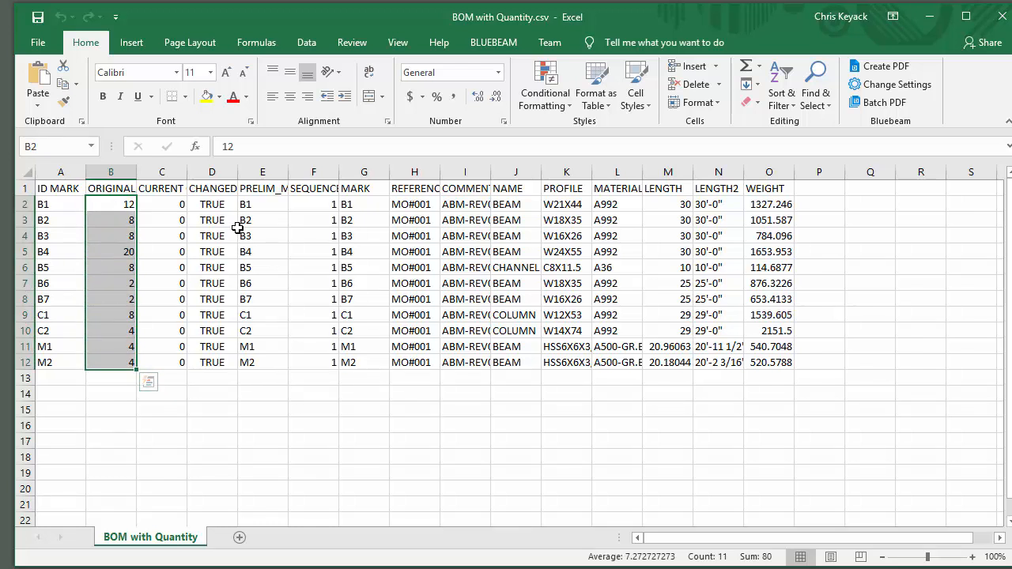
- In Tekla Structures, change the four beams on grid lines A and D between grids 2 and 3 to W21X44 with FastBeam
{"action": "left_click", "coordinate": [261, 233]}
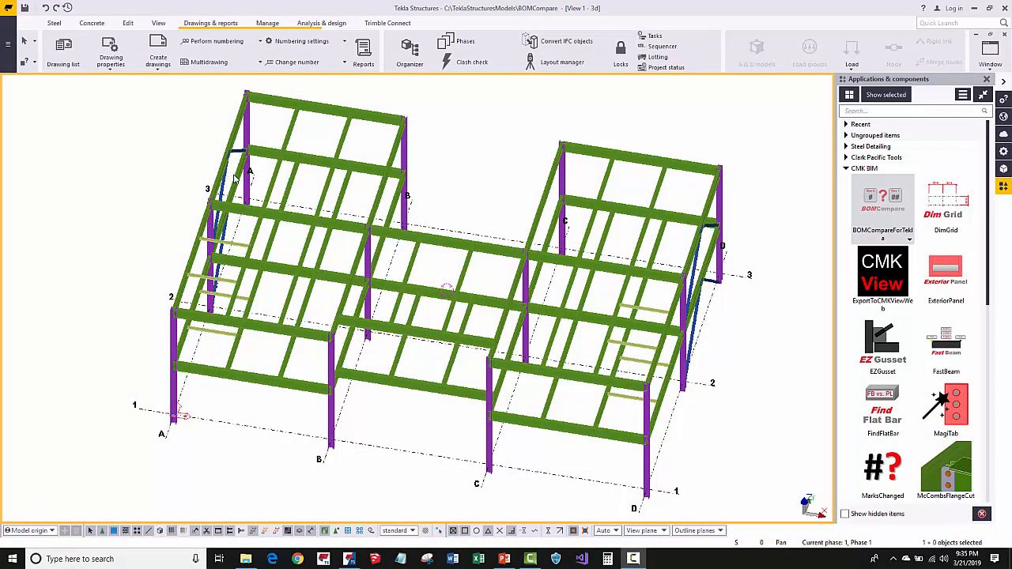
{"action": "left_click", "coordinate": [241, 129], "text": "shift"}
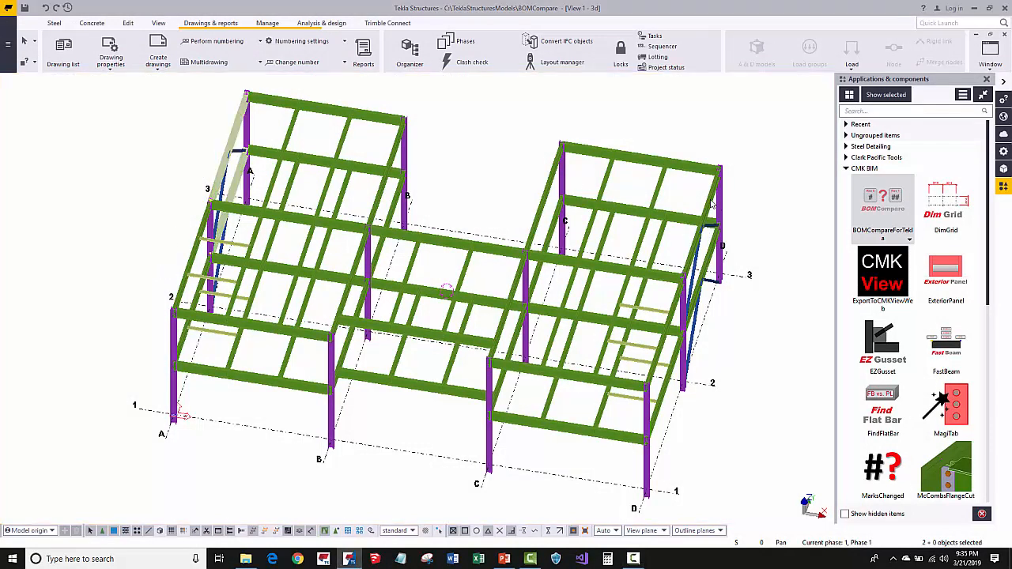
{"action": "left_click", "coordinate": [712, 203], "text": "shift"}
{"action": "left_click", "coordinate": [714, 252], "text": "shift"}
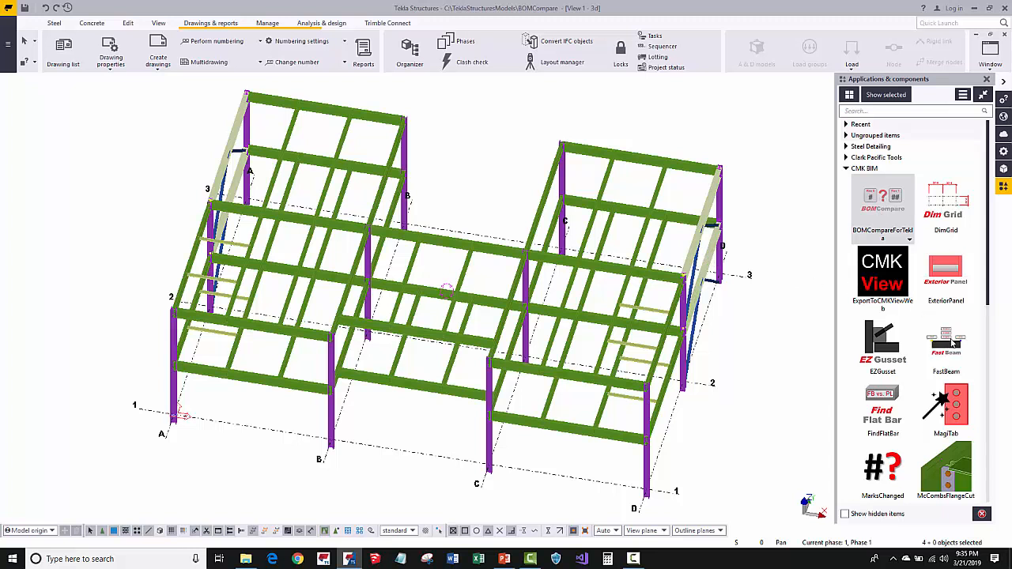
{"action": "double_click", "coordinate": [954, 343]}
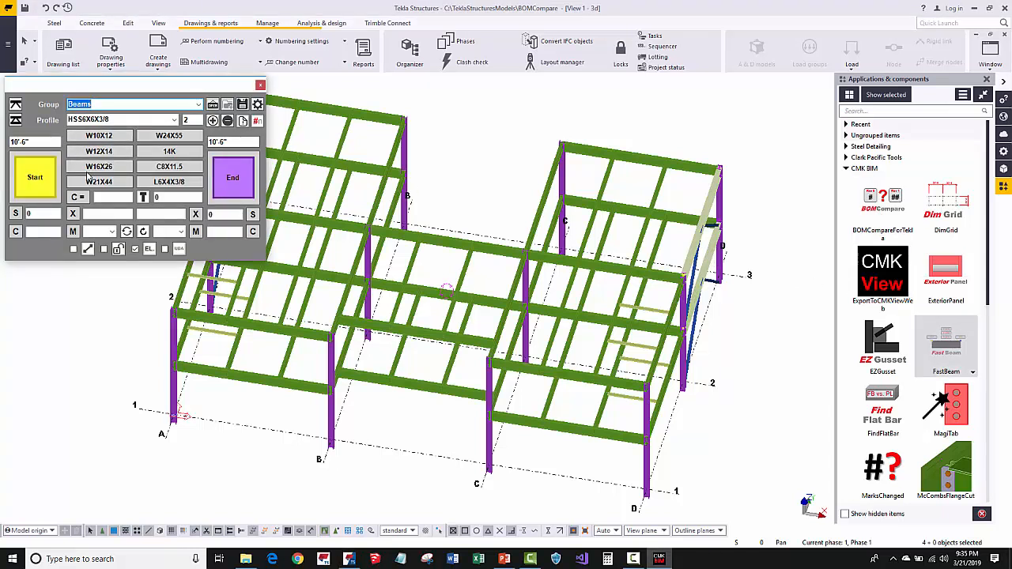
{"action": "left_click", "coordinate": [102, 181]}
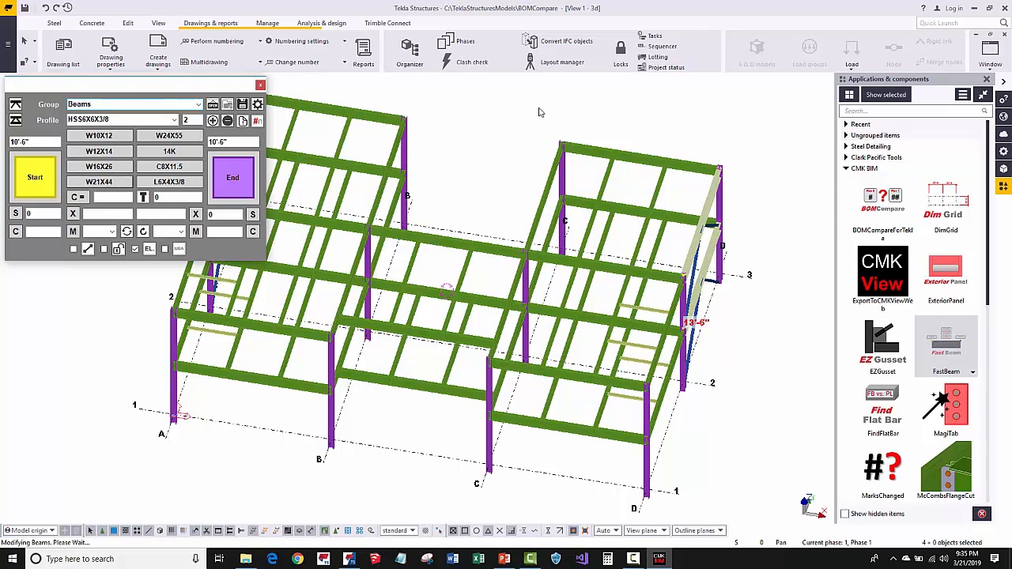
- Change the four upper-level infill beams between grids 2 and 3 in bays A-B and C-D to W12X14, and clear the temporary labels
{"action": "mouse_move", "coordinate": [466, 186]}
{"action": "middle_mouse_down", "text": "ctrl"}
{"action": "mouse_move", "coordinate": [569, 177]}
{"action": "mouse_move", "coordinate": [456, 187]}
{"action": "middle_mouse_up", "text": "ctrl"}
{"action": "left_click", "coordinate": [439, 145]}
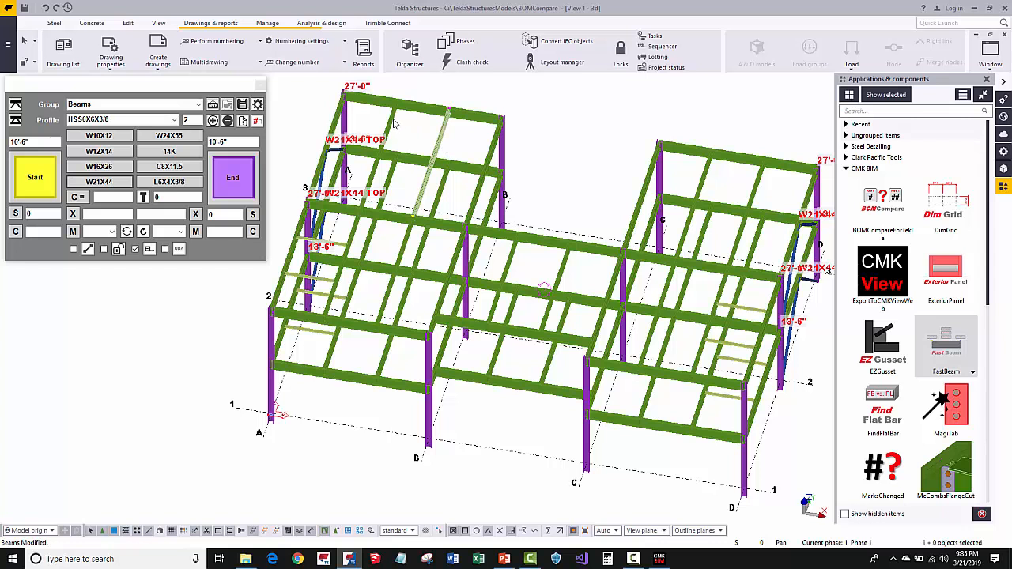
{"action": "left_click", "coordinate": [394, 118], "text": "ctrl"}
{"action": "left_click", "coordinate": [710, 178], "text": "ctrl"}
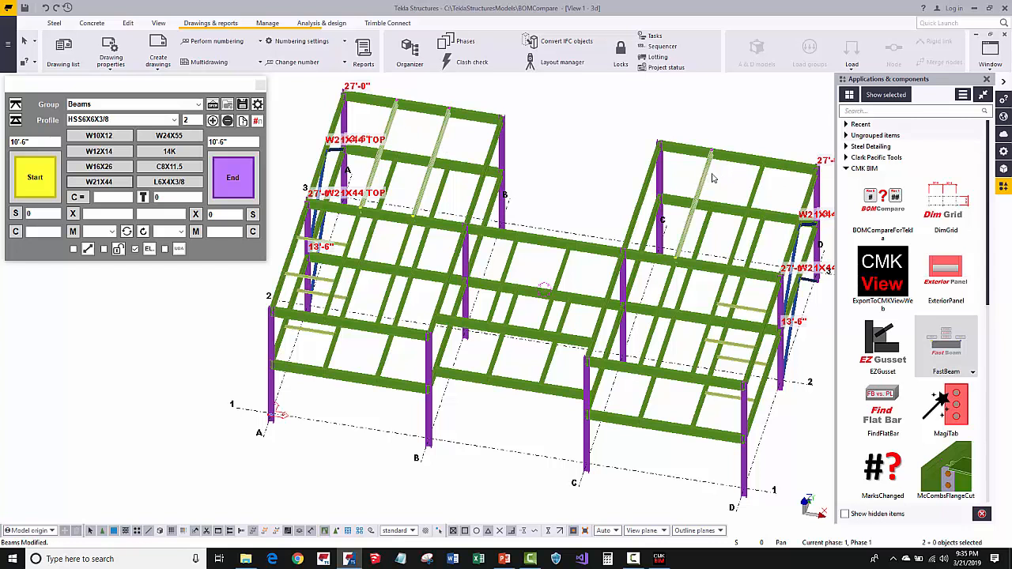
{"action": "left_click", "coordinate": [757, 187], "text": "ctrl"}
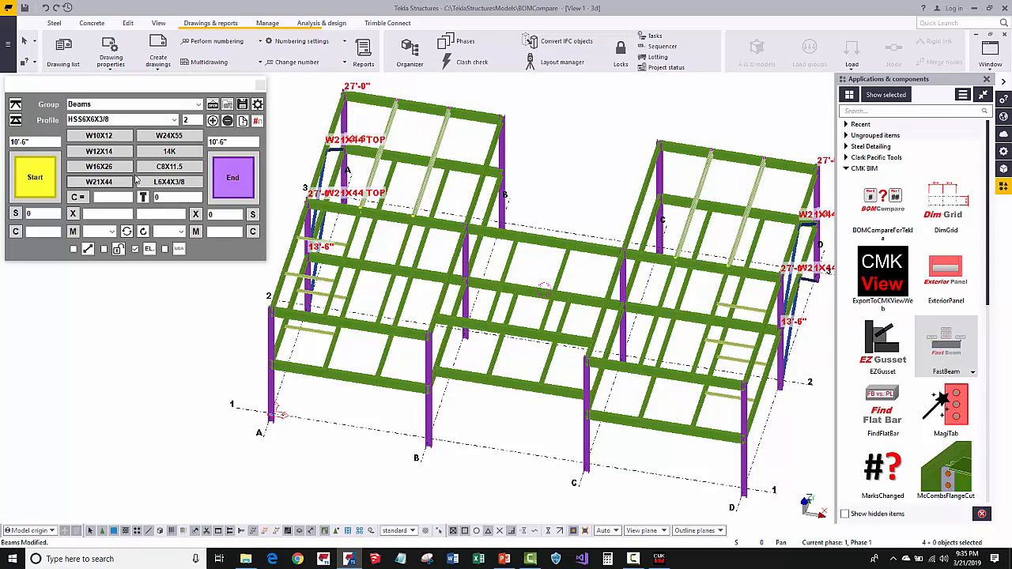
{"action": "left_click", "coordinate": [108, 152]}
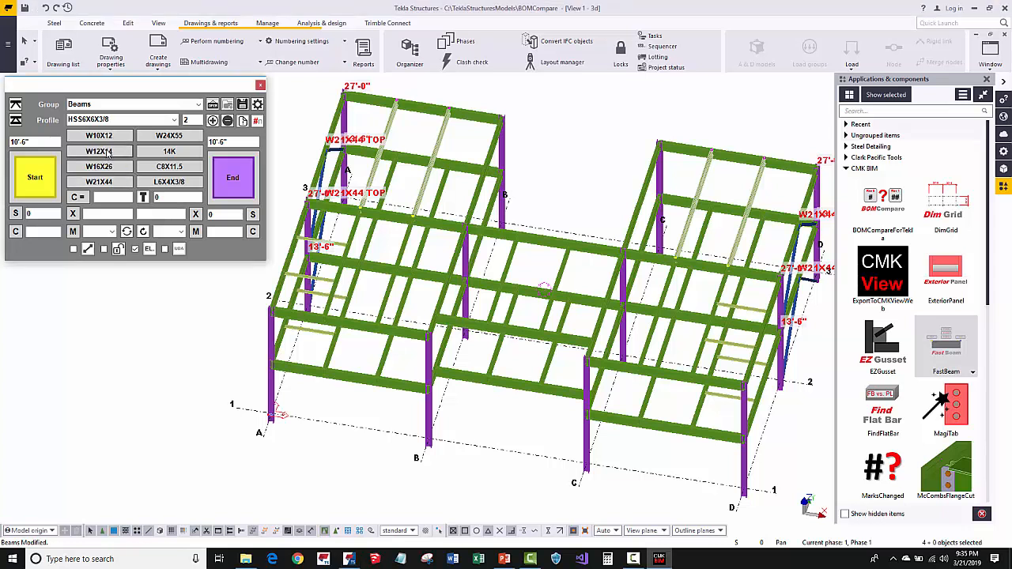
{"action": "left_click", "coordinate": [583, 135]}
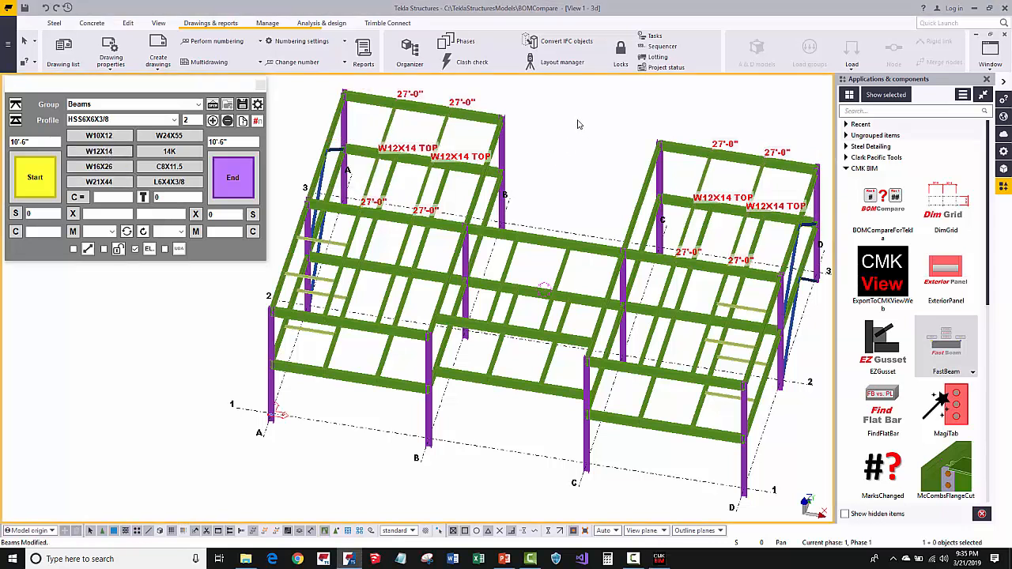
{"action": "right_click", "coordinate": [580, 121]}
{"action": "left_click", "coordinate": [600, 182]}
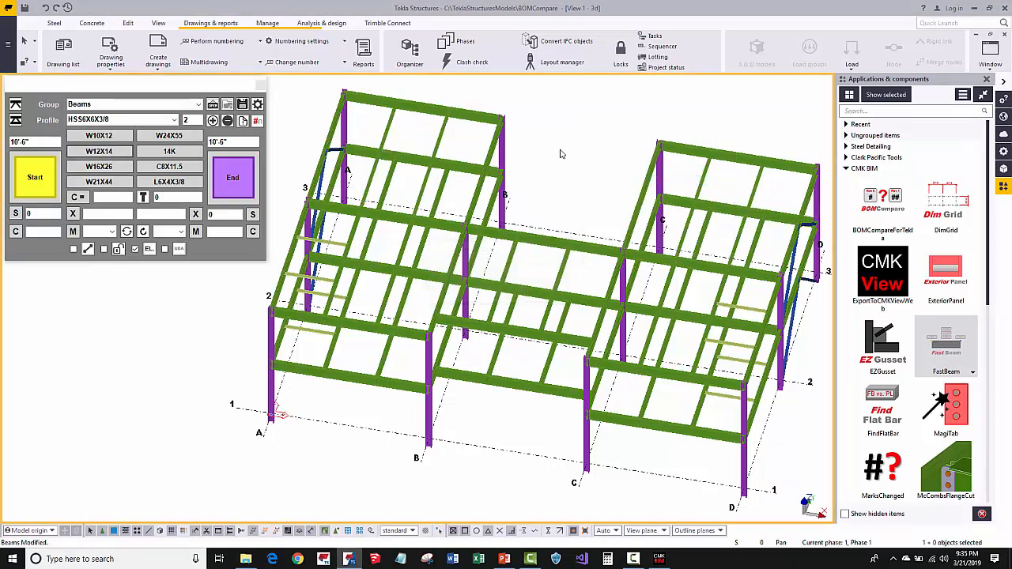
- Switch to plan view and delete the four channels beside grid D between grids 1 and 2
{"action": "key", "text": "ctrl+p"}
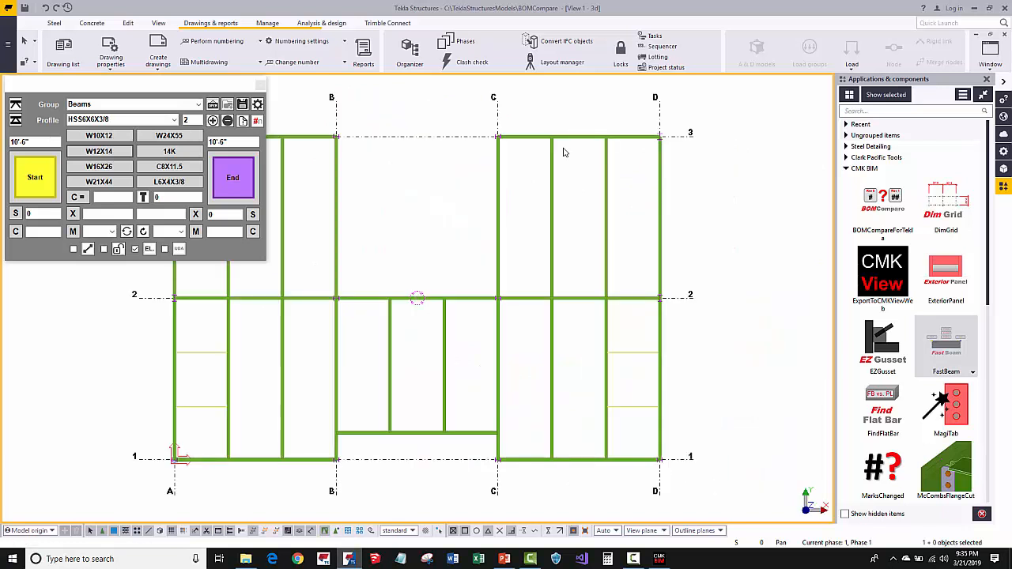
{"action": "left_click_drag", "start_coordinate": [622, 389], "coordinate": [619, 429]}
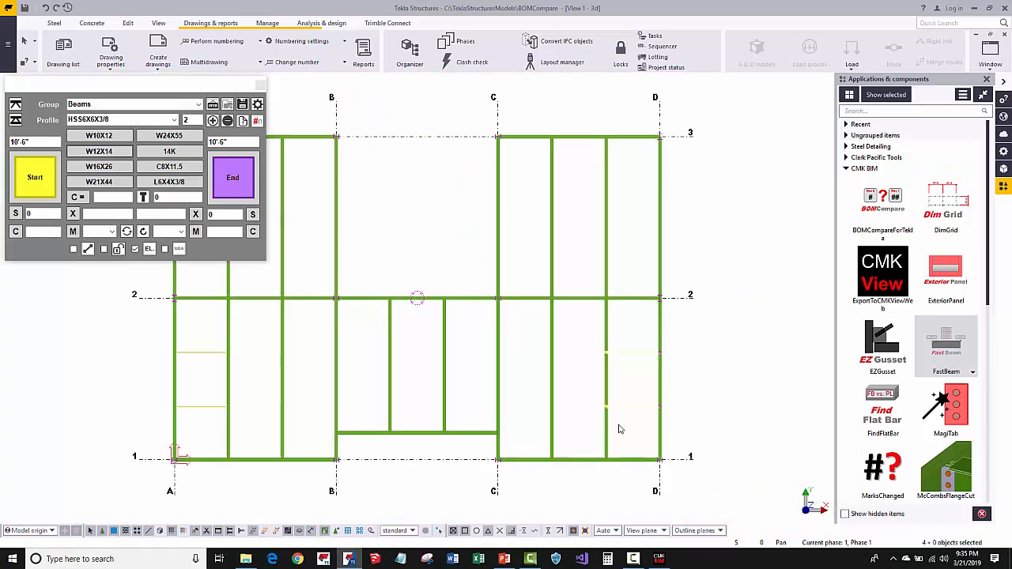
- Copy the four channels beside grid A into the next two infill spaces up to grid B, between grids 1 and 2
{"action": "middle_click_drag", "start_coordinate": [318, 431], "coordinate": [495, 400]}
{"action": "left_click_drag", "start_coordinate": [413, 370], "coordinate": [398, 418]}
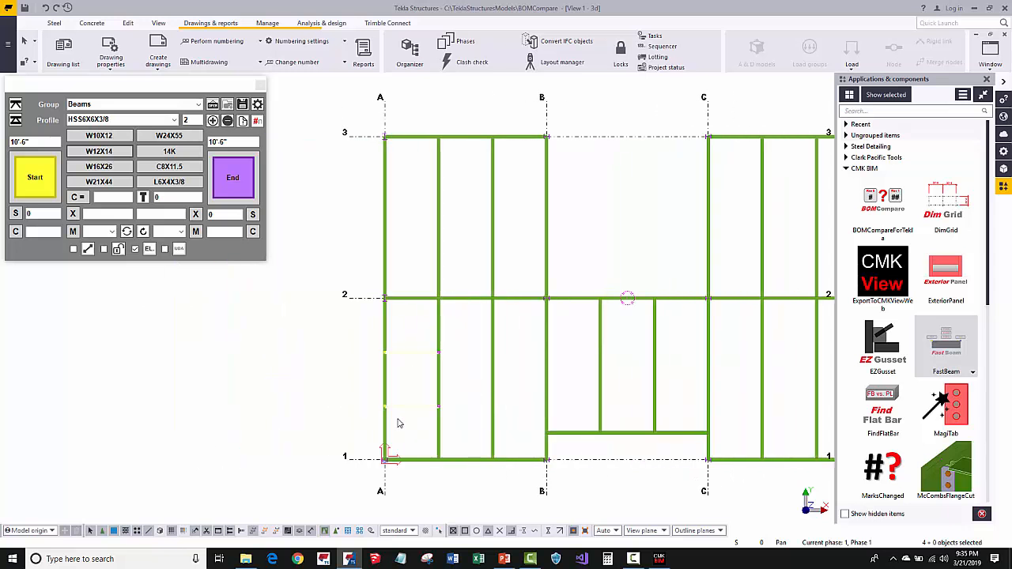
{"action": "key", "text": "ctrl+c"}
{"action": "left_click", "coordinate": [385, 298]}
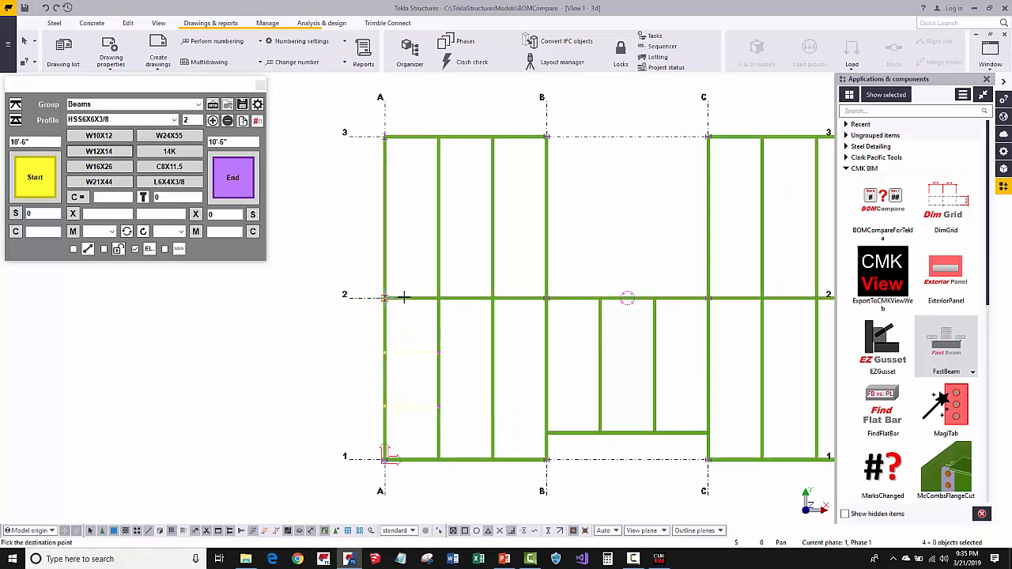
{"action": "left_click", "coordinate": [495, 297]}
{"action": "right_click", "coordinate": [614, 245]}
{"action": "left_click", "coordinate": [626, 253]}
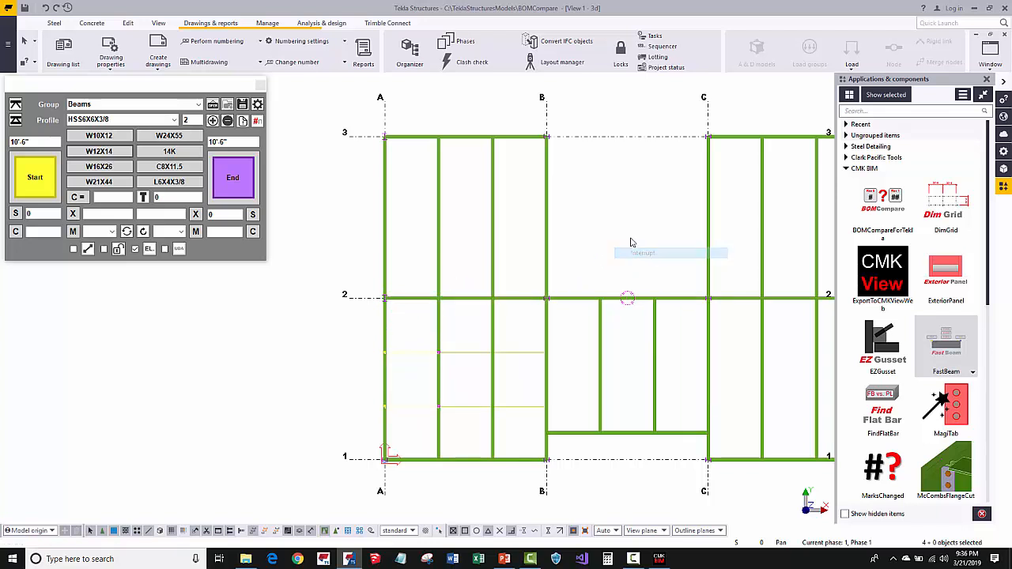
{"action": "left_click", "coordinate": [620, 380]}
- Move the front beams between grids B and C, with the front ends of their infill beams, closer to grid 2
{"action": "middle_click_drag", "start_coordinate": [628, 379], "coordinate": [596, 314]}
{"action": "left_click_drag", "start_coordinate": [650, 339], "coordinate": [542, 378]}
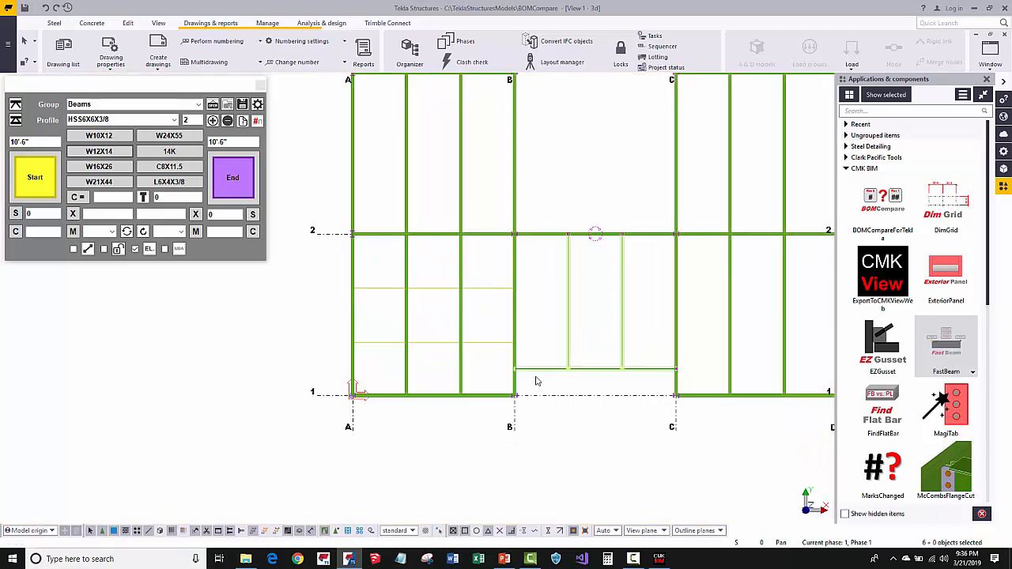
{"action": "left_click", "coordinate": [677, 368]}
{"action": "right_click", "coordinate": [654, 313]}
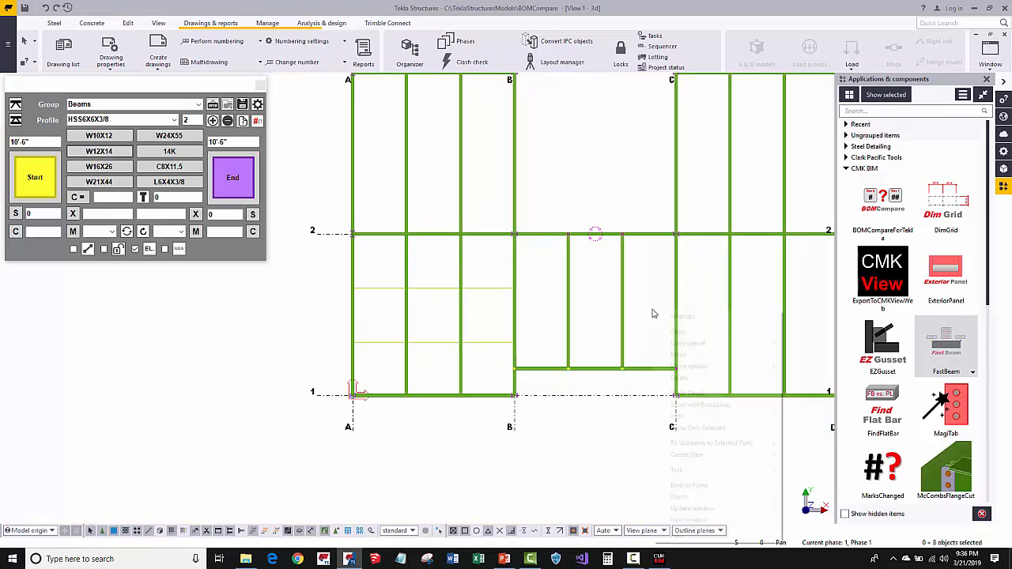
{"action": "left_click", "coordinate": [664, 355]}
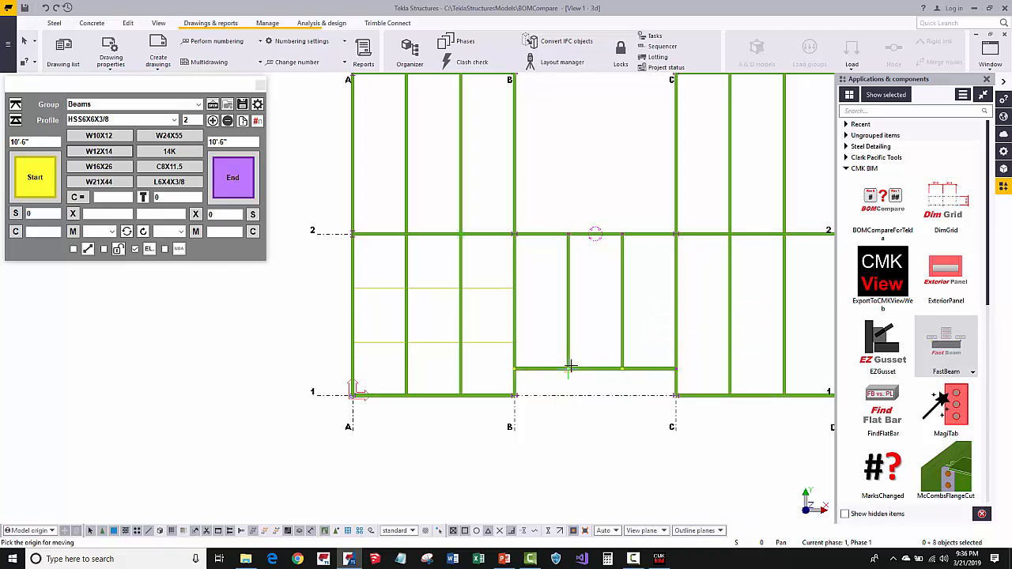
{"action": "left_click", "coordinate": [672, 368]}
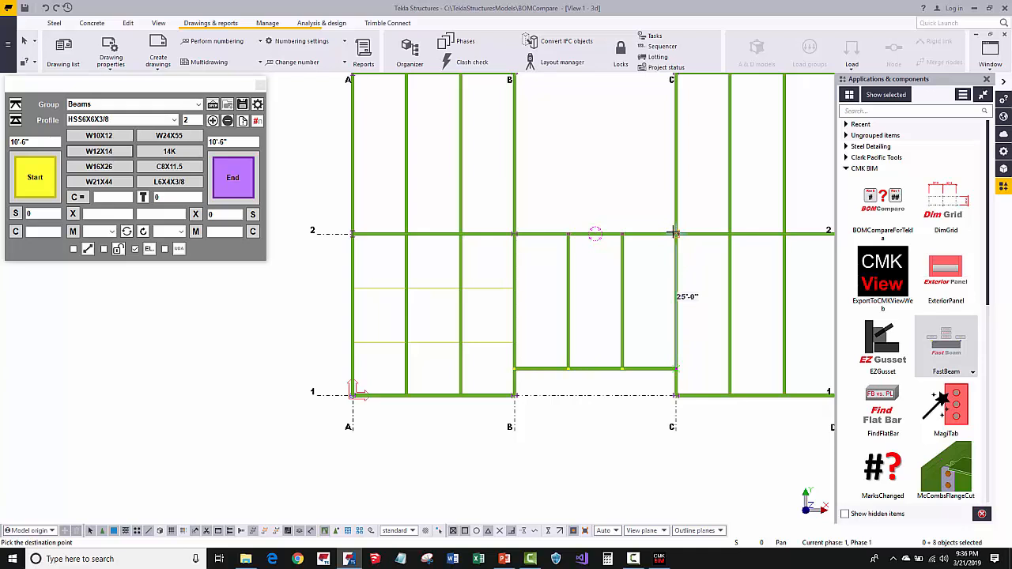
{"action": "left_click", "coordinate": [672, 237]}
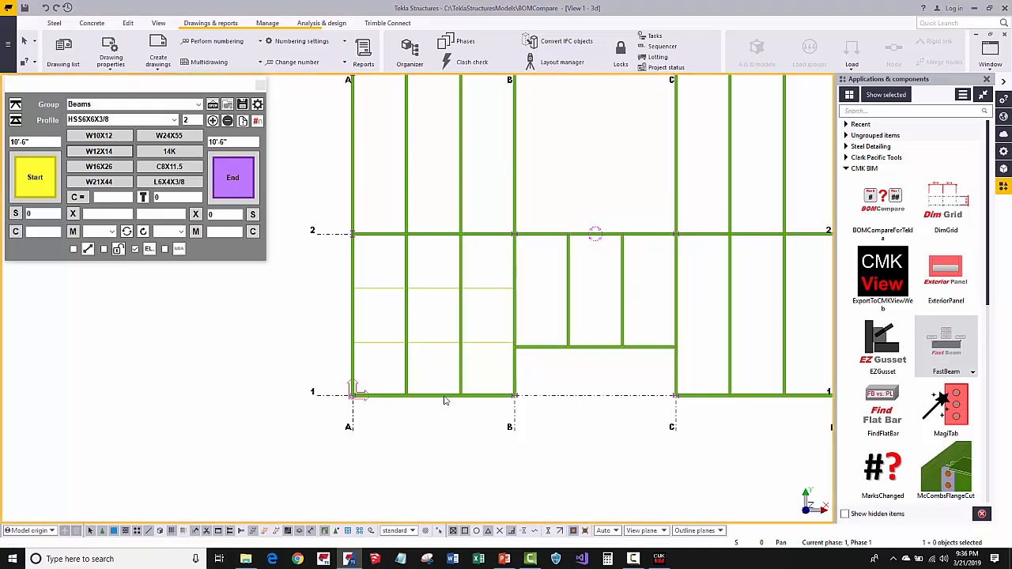
- Show the whole modified frame in a 3D view and close the FastBeam tool
{"action": "scroll", "coordinate": [288, 401], "scroll_direction": "down", "scroll_amount": 2}
{"action": "middle_click_drag", "start_coordinate": [388, 432], "coordinate": [405, 314], "text": "ctrl"}
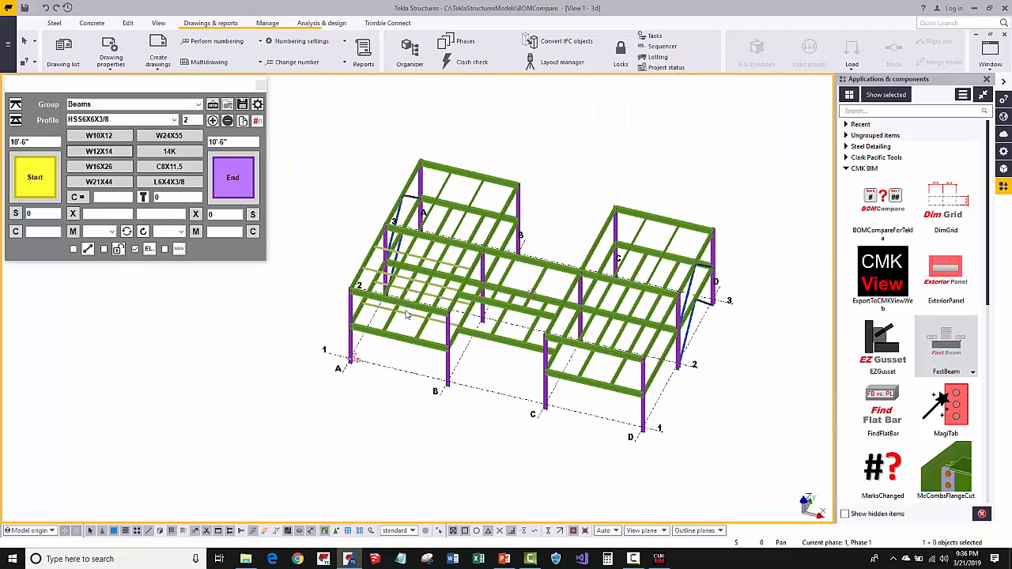
{"action": "left_click", "coordinate": [260, 83]}
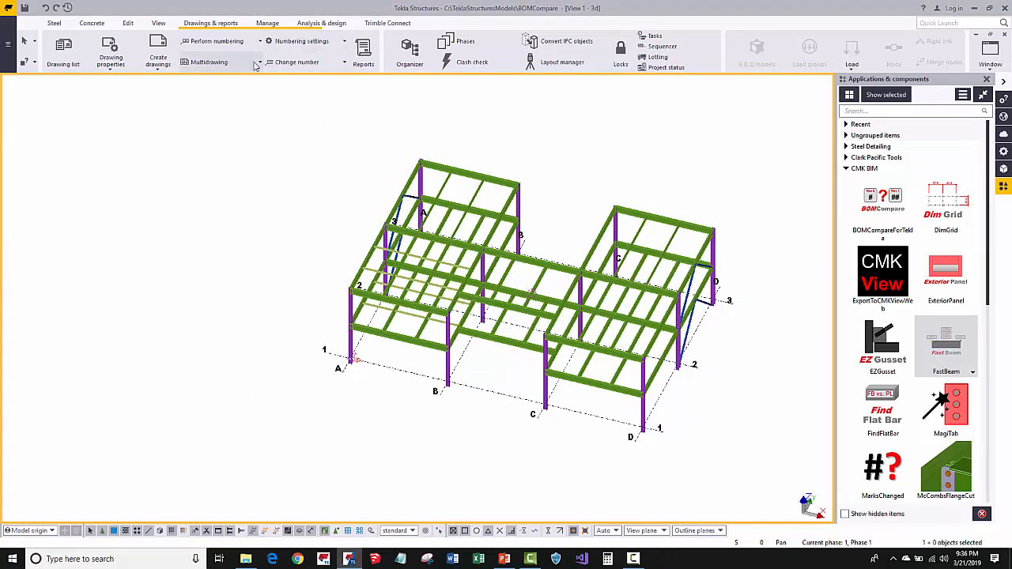
- Number the modified objects, select the whole model, and create preliminary marks for it
{"action": "left_click", "coordinate": [217, 41]}
{"action": "left_click", "coordinate": [209, 116]}
{"action": "left_click_drag", "start_coordinate": [254, 120], "coordinate": [766, 466]}
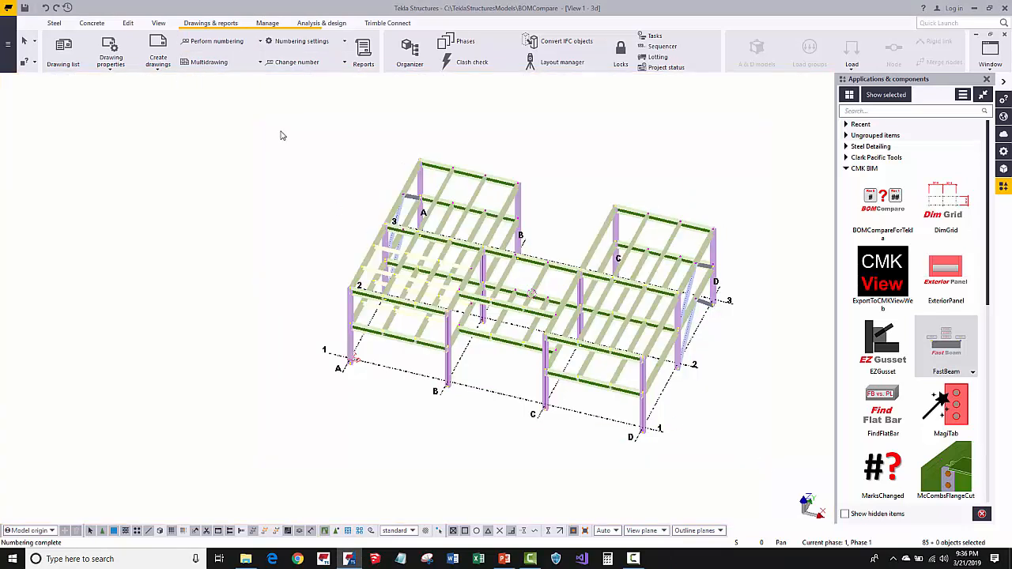
{"action": "left_click", "coordinate": [273, 41]}
{"action": "left_click", "coordinate": [297, 90]}
{"action": "left_click", "coordinate": [289, 150]}
{"action": "scroll", "coordinate": [432, 226], "scroll_direction": "up", "scroll_amount": 3}
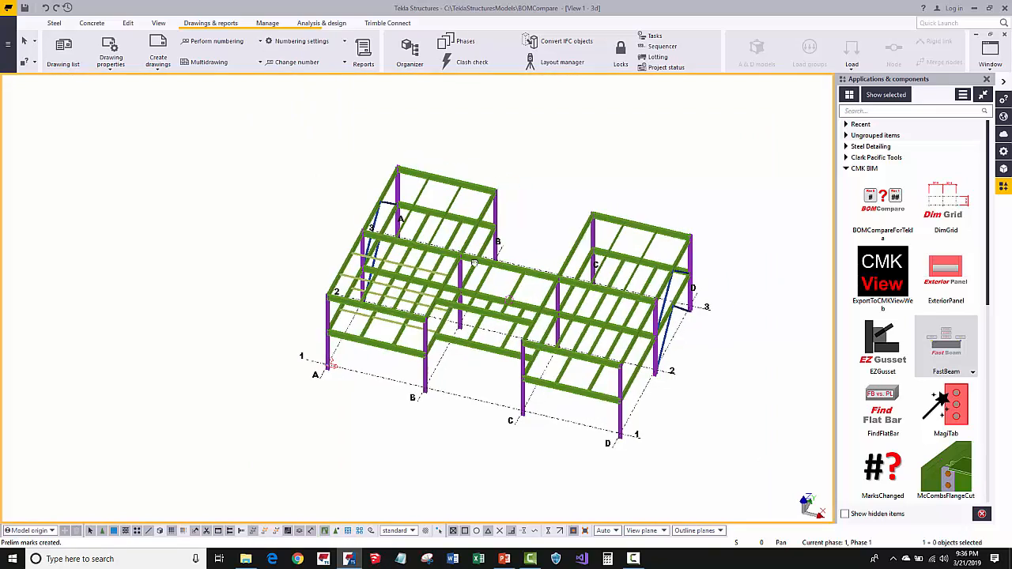
{"action": "middle_click_drag", "start_coordinate": [432, 226], "coordinate": [416, 248]}
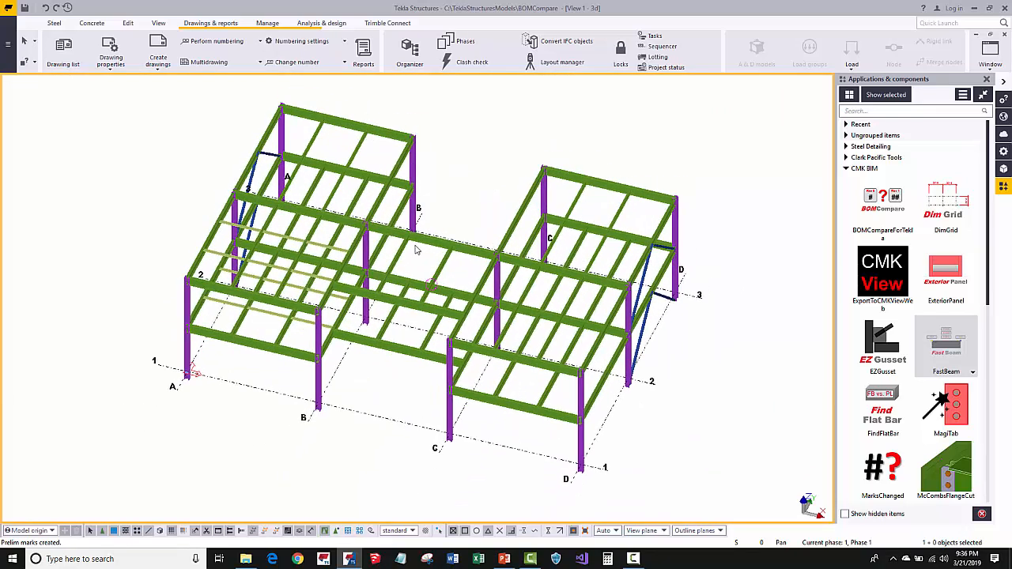
{"action": "right_click", "coordinate": [339, 125]}
{"action": "left_click", "coordinate": [366, 158]}
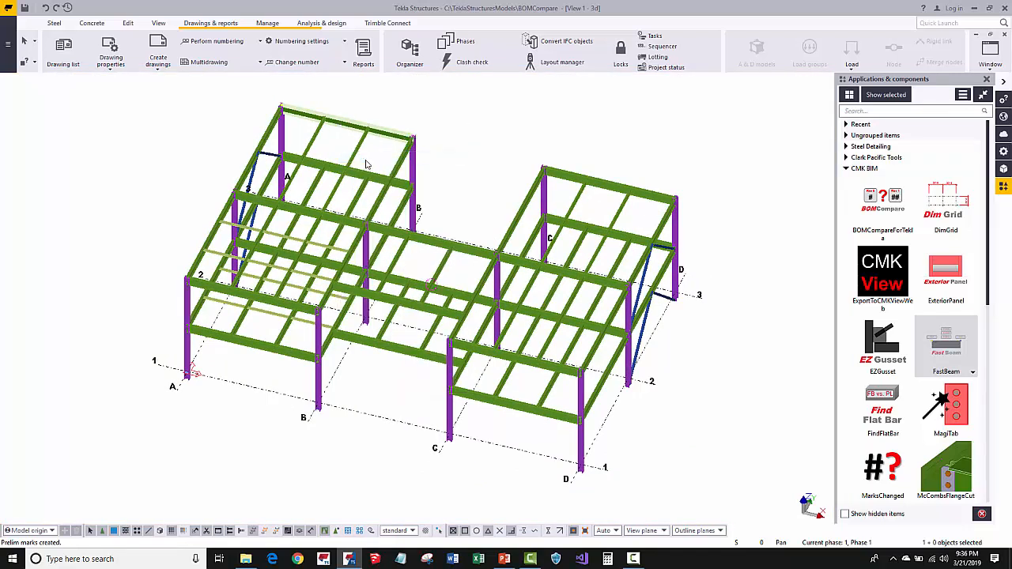
{"action": "left_click_drag", "start_coordinate": [212, 203], "coordinate": [183, 204]}
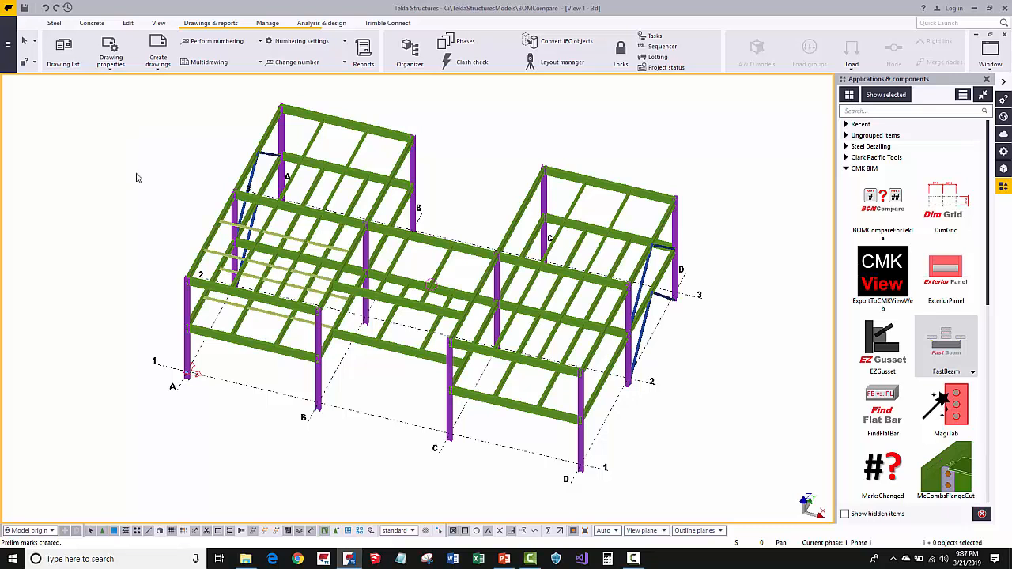
- Between grids 2 and 3, select the four upper infill beams and the upper and lower beams along grids A and D
{"action": "left_click", "coordinate": [314, 139]}
{"action": "left_click", "coordinate": [355, 153], "text": "ctrl"}
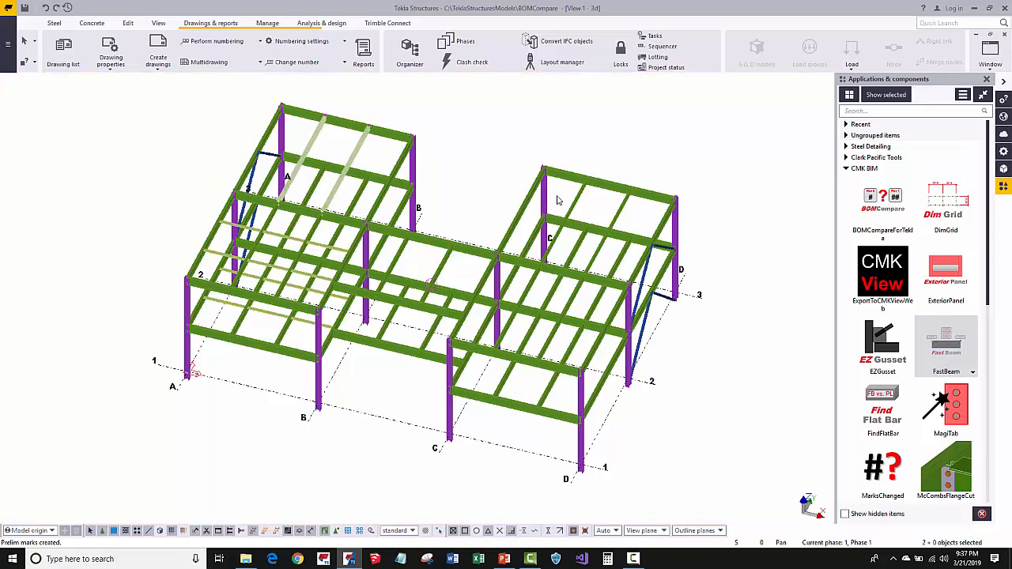
{"action": "left_click", "coordinate": [574, 203], "text": "ctrl"}
{"action": "left_click", "coordinate": [617, 215], "text": "ctrl"}
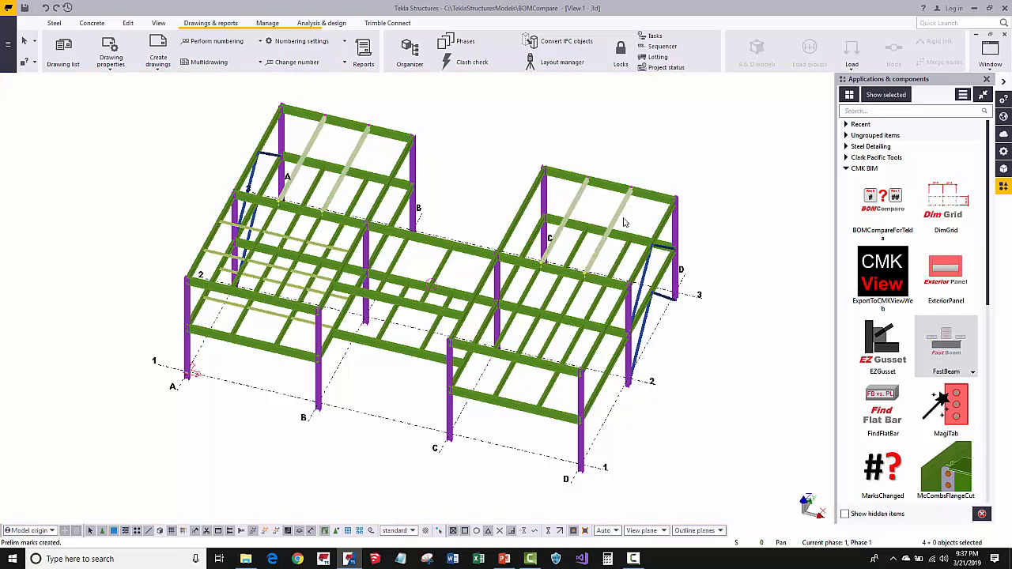
{"action": "left_click", "coordinate": [664, 229], "text": "ctrl"}
{"action": "left_click", "coordinate": [664, 274], "text": "ctrl"}
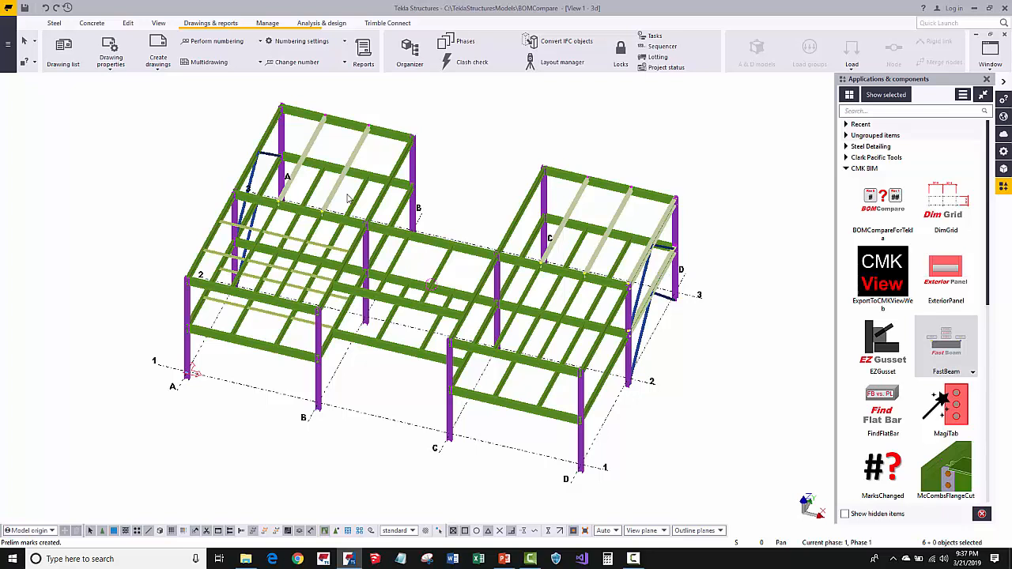
{"action": "left_click", "coordinate": [270, 129], "text": "ctrl"}
{"action": "left_click", "coordinate": [271, 180], "text": "ctrl"}
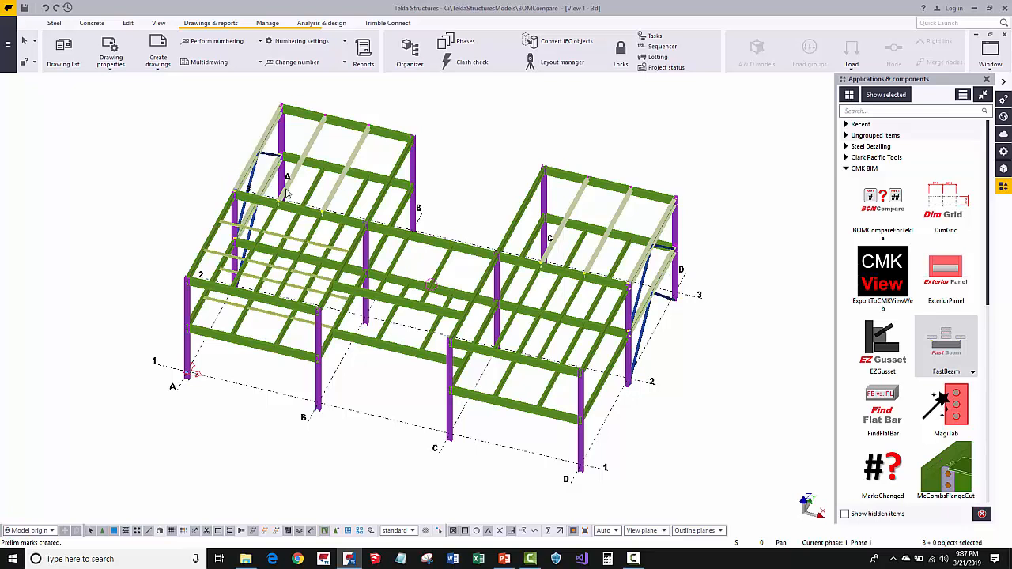
- Add the upper and lower front beams and their infill beams between grids B and C to the selection
{"action": "left_click", "coordinate": [399, 304], "text": "ctrl"}
{"action": "left_click", "coordinate": [439, 269], "text": "ctrl"}
{"action": "left_click", "coordinate": [400, 257], "text": "ctrl"}
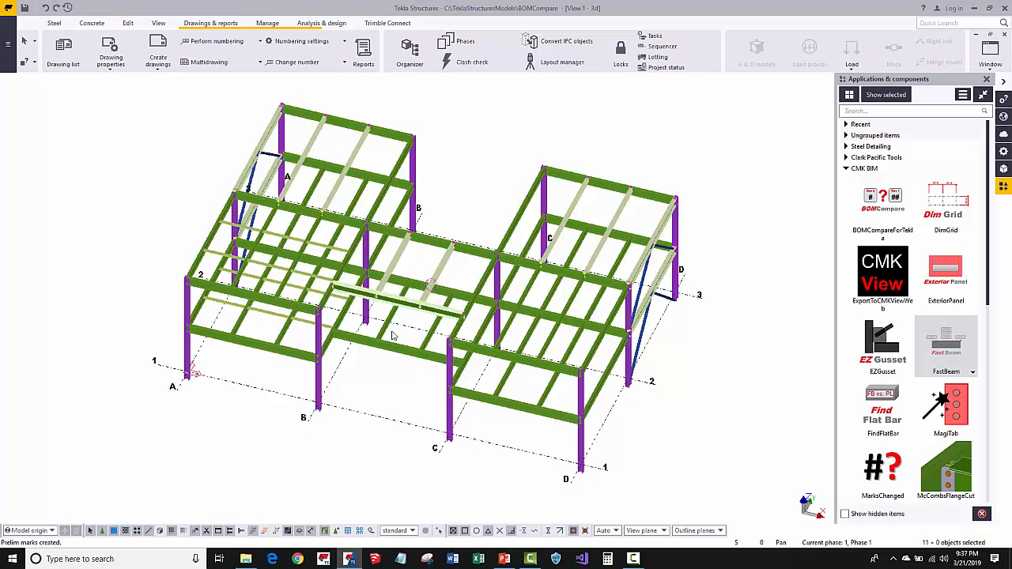
{"action": "left_click", "coordinate": [391, 332], "text": "ctrl"}
{"action": "left_click", "coordinate": [429, 341], "text": "ctrl"}
{"action": "left_click", "coordinate": [403, 353], "text": "ctrl"}
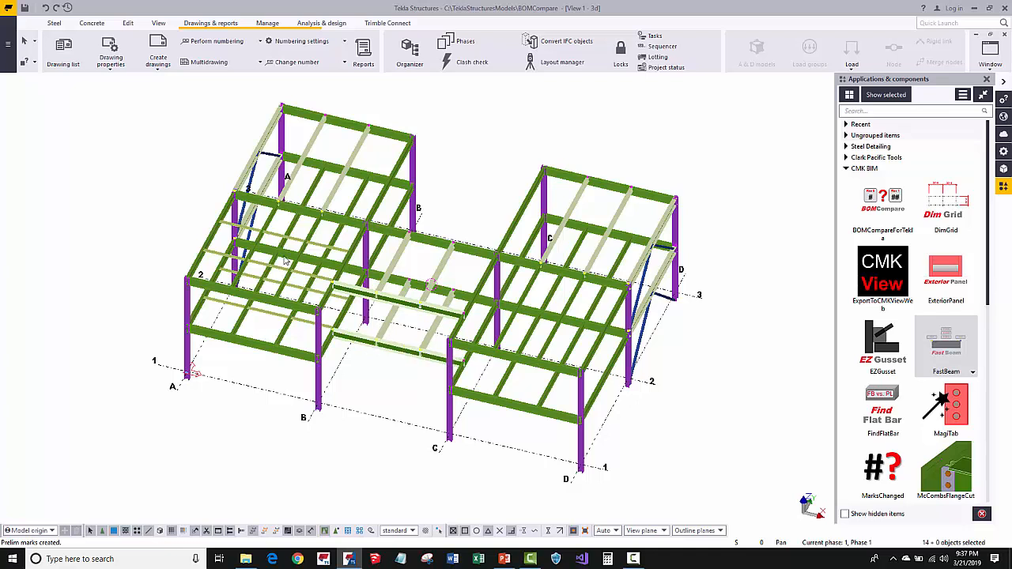
- Add the eight copied channels in the two infill spaces nearest grid B, between grids 1 and 2, to the selection
{"action": "middle_click_drag", "start_coordinate": [227, 244], "coordinate": [242, 327], "text": "ctrl"}
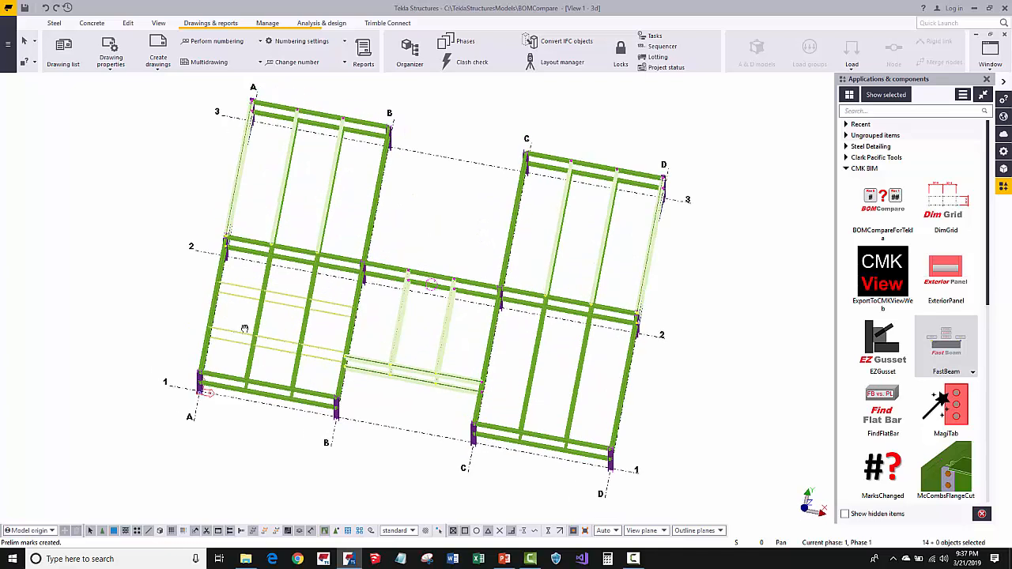
{"action": "scroll", "coordinate": [269, 362], "scroll_direction": "up", "scroll_amount": 3}
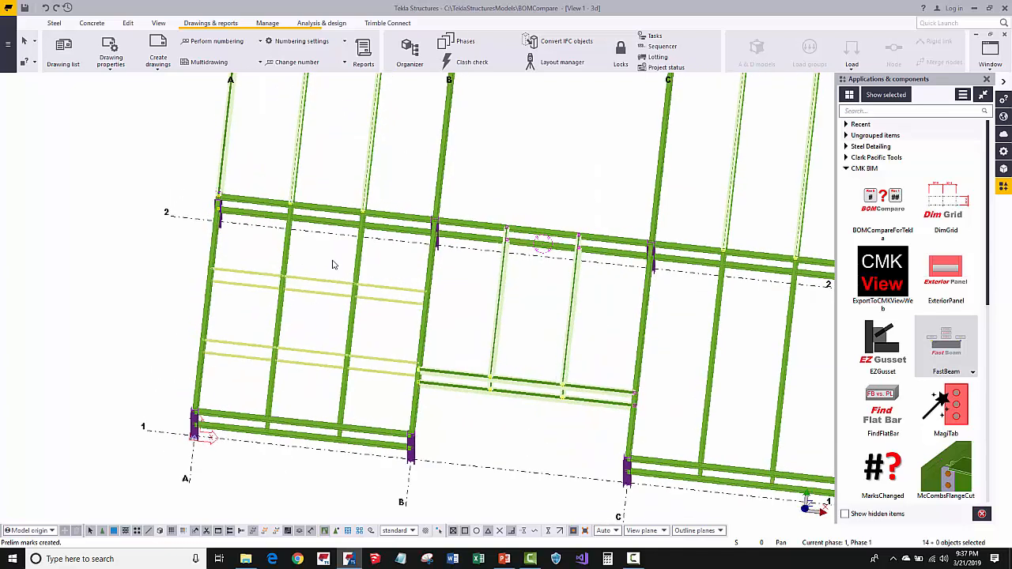
{"action": "left_click_drag", "start_coordinate": [331, 262], "coordinate": [294, 381], "text": "ctrl"}
{"action": "left_click_drag", "start_coordinate": [395, 279], "coordinate": [375, 380], "text": "ctrl"}
{"action": "scroll", "coordinate": [375, 380], "scroll_direction": "down", "scroll_amount": 4}
{"action": "middle_click_drag", "start_coordinate": [374, 380], "coordinate": [422, 322], "text": "ctrl"}
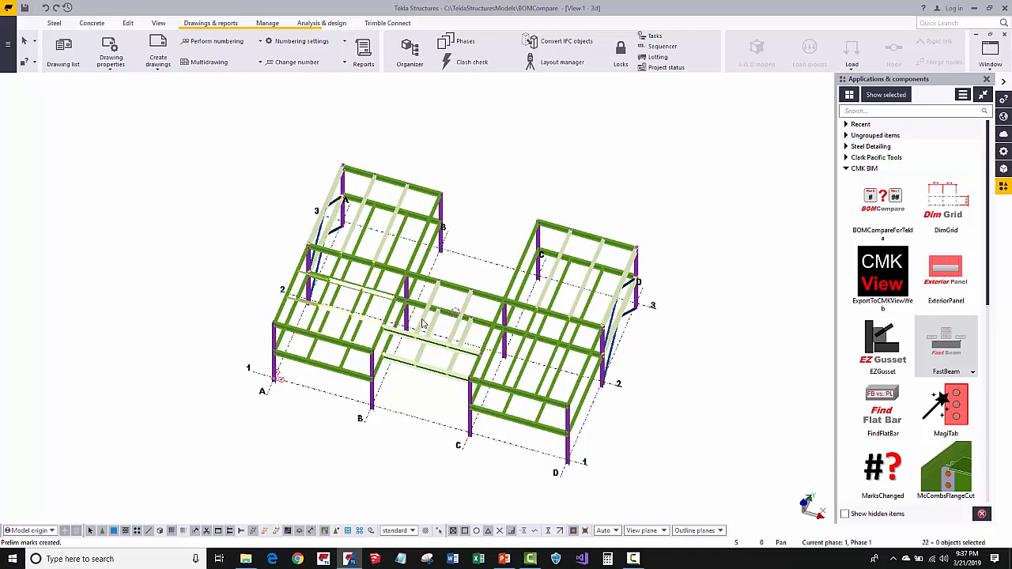
{"action": "scroll", "coordinate": [407, 402], "scroll_direction": "up", "scroll_amount": 1}
{"action": "scroll", "coordinate": [441, 282], "scroll_direction": "up", "scroll_amount": 2}
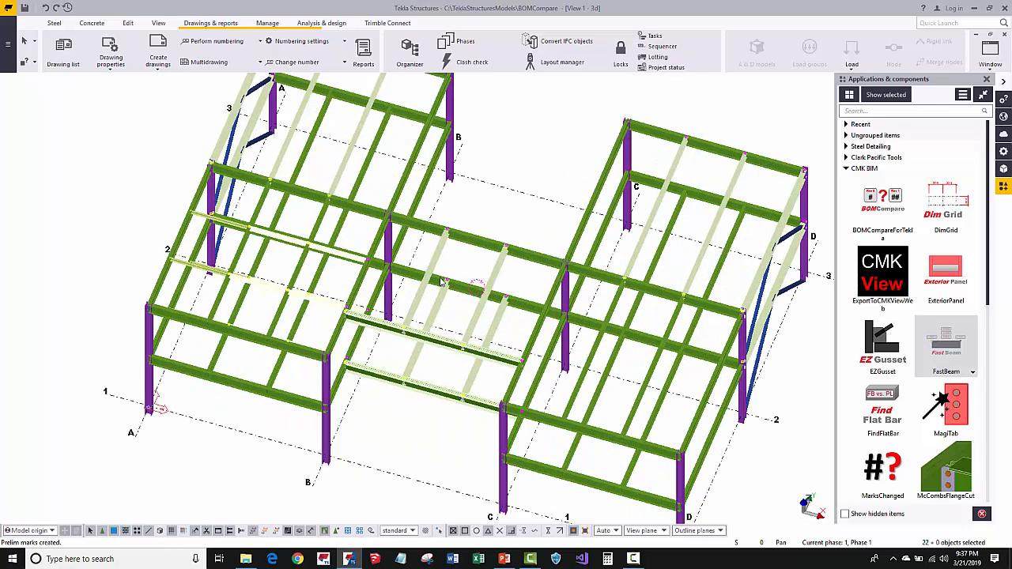
{"action": "scroll", "coordinate": [442, 269], "scroll_direction": "down", "scroll_amount": 1}
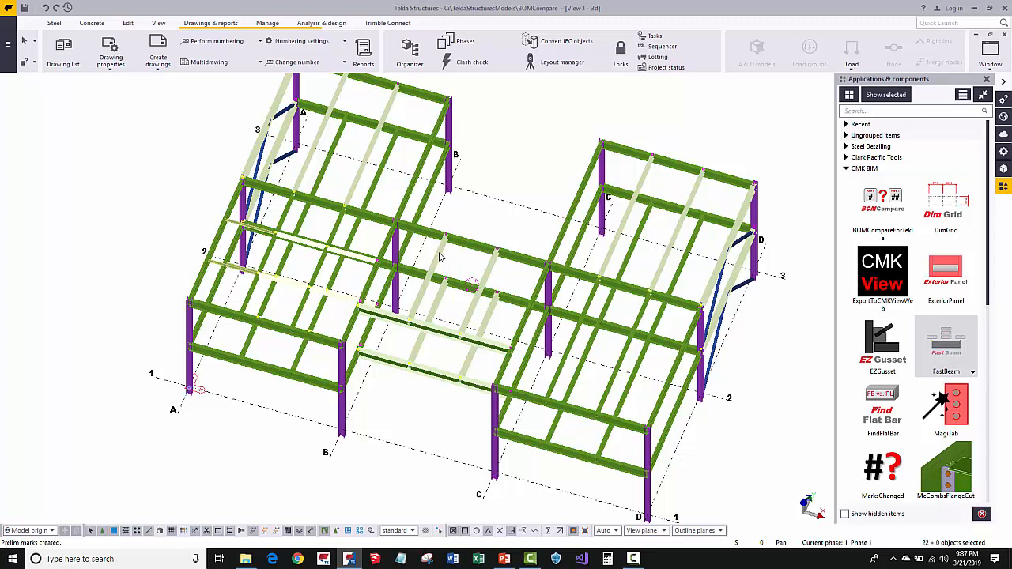
{"action": "right_click", "coordinate": [440, 256]}
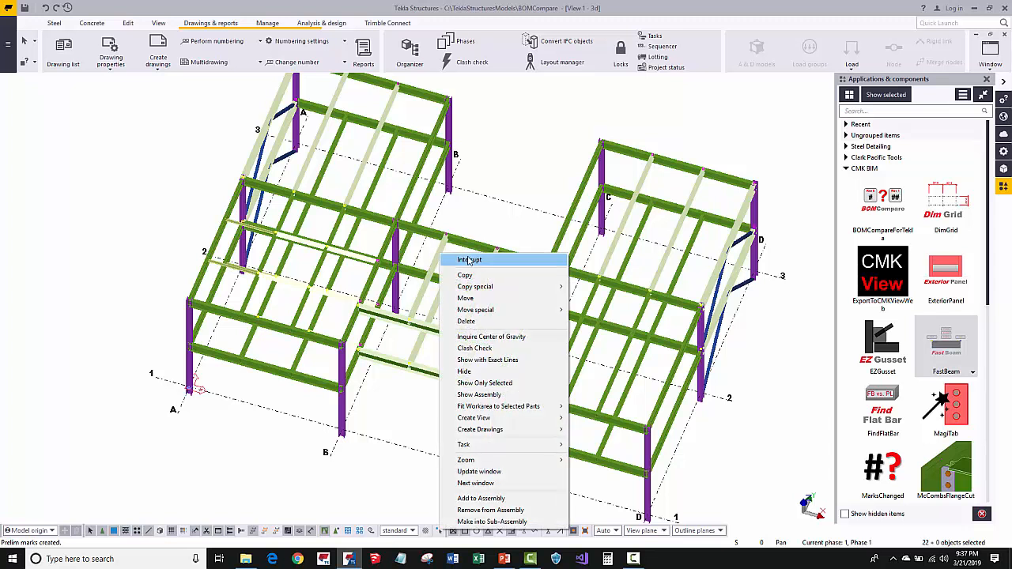
{"action": "left_click", "coordinate": [469, 261]}
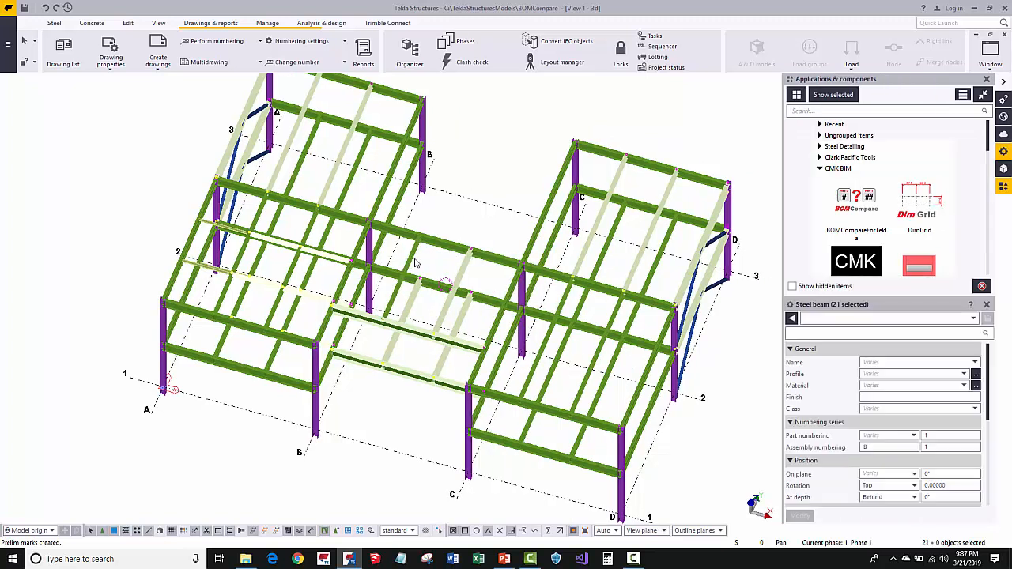
- In the selected beams' additional custom properties, enable only the Comment attribute and set it to CO-001
{"action": "scroll", "coordinate": [847, 486], "scroll_direction": "down", "scroll_amount": 10}
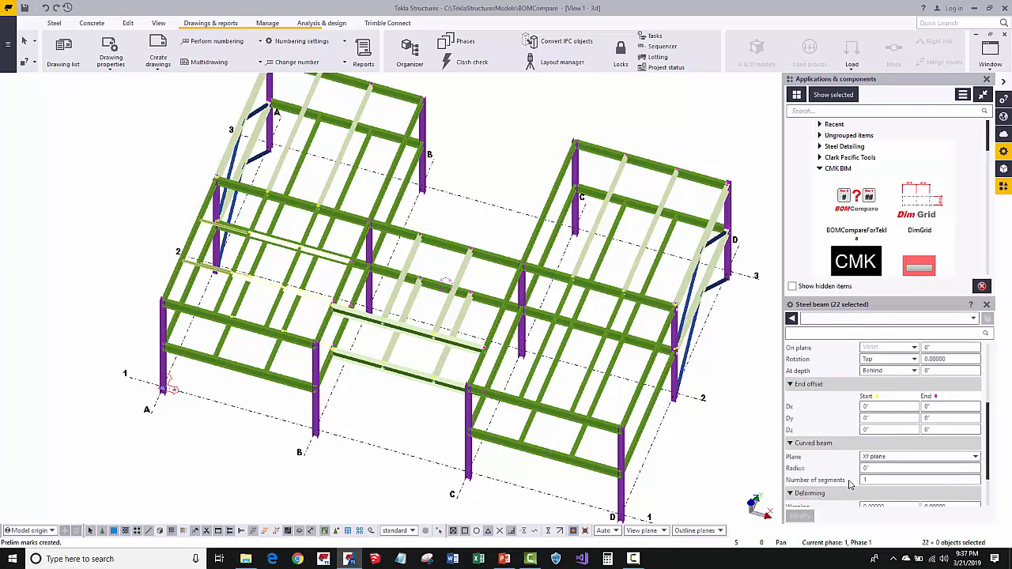
{"action": "left_click", "coordinate": [887, 500]}
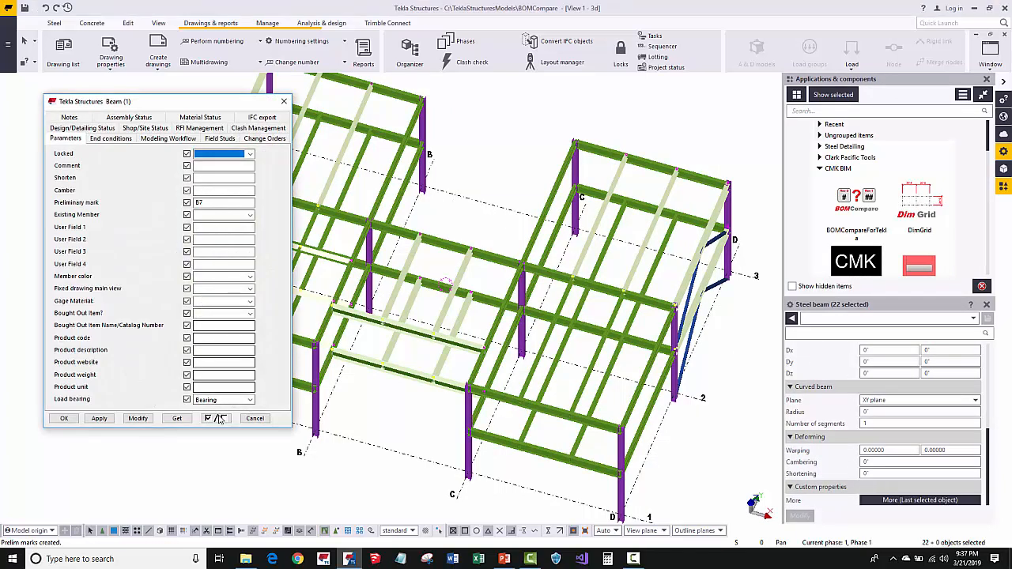
{"action": "left_click", "coordinate": [217, 418]}
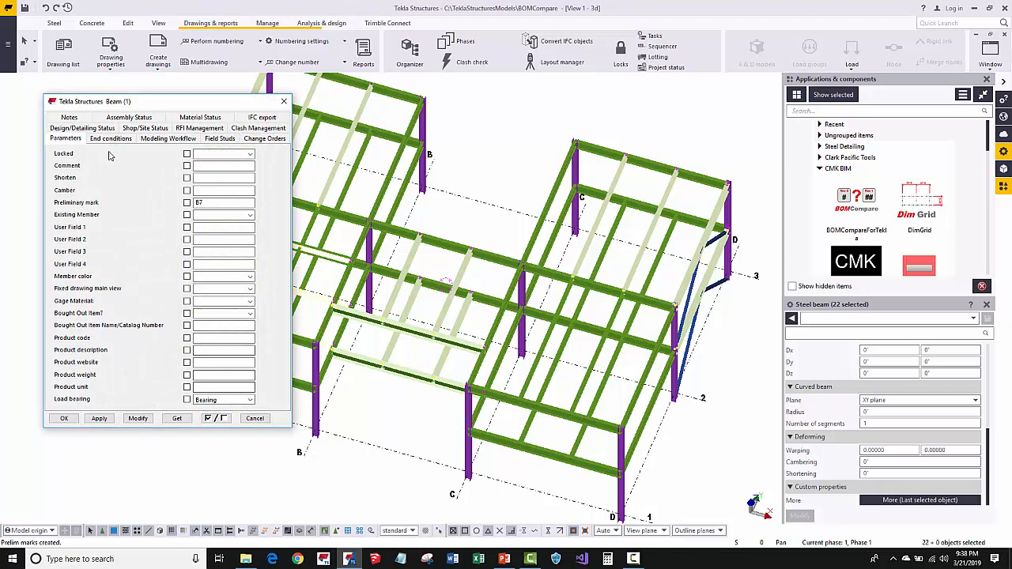
{"action": "left_click", "coordinate": [186, 166]}
{"action": "left_click", "coordinate": [210, 167]}
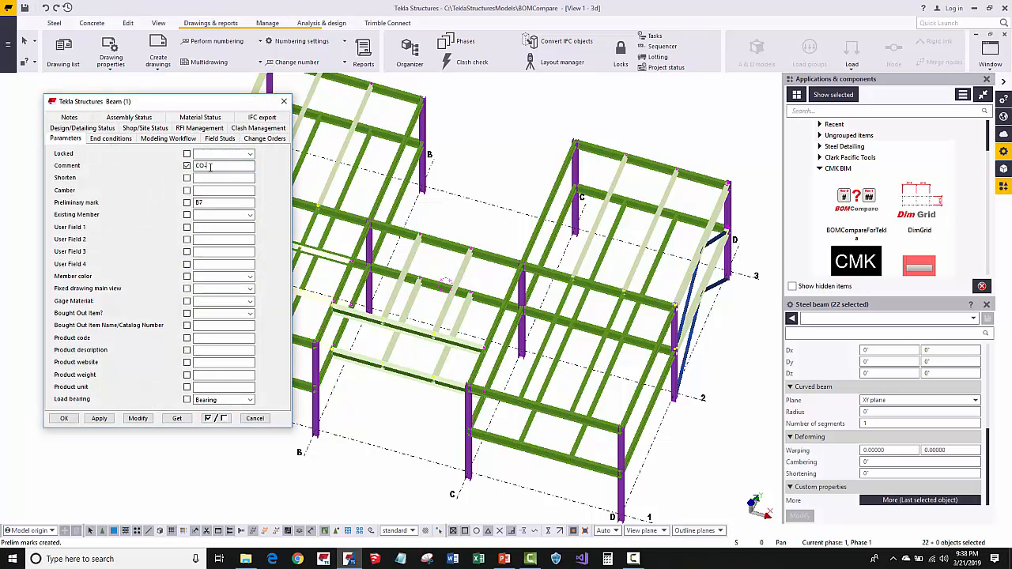
{"action": "type", "text": "CO-001"}
- Apply the comment to all selected members, close the beam attributes dialog, and clear the selection
{"action": "left_click_drag", "start_coordinate": [131, 104], "coordinate": [109, 94]}
{"action": "middle_click_drag", "start_coordinate": [412, 180], "coordinate": [478, 227]}
{"action": "scroll", "coordinate": [536, 215], "scroll_direction": "down", "scroll_amount": 3}
{"action": "scroll", "coordinate": [510, 221], "scroll_direction": "up", "scroll_amount": 2}
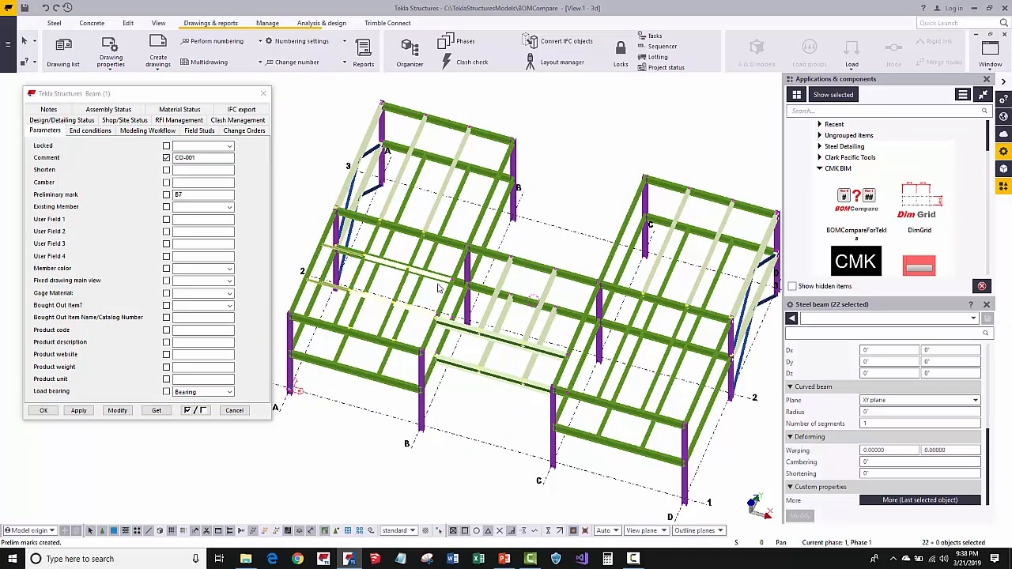
{"action": "scroll", "coordinate": [438, 284], "scroll_direction": "down", "scroll_amount": 1}
{"action": "middle_click_drag", "start_coordinate": [398, 235], "coordinate": [400, 261], "text": "ctrl"}
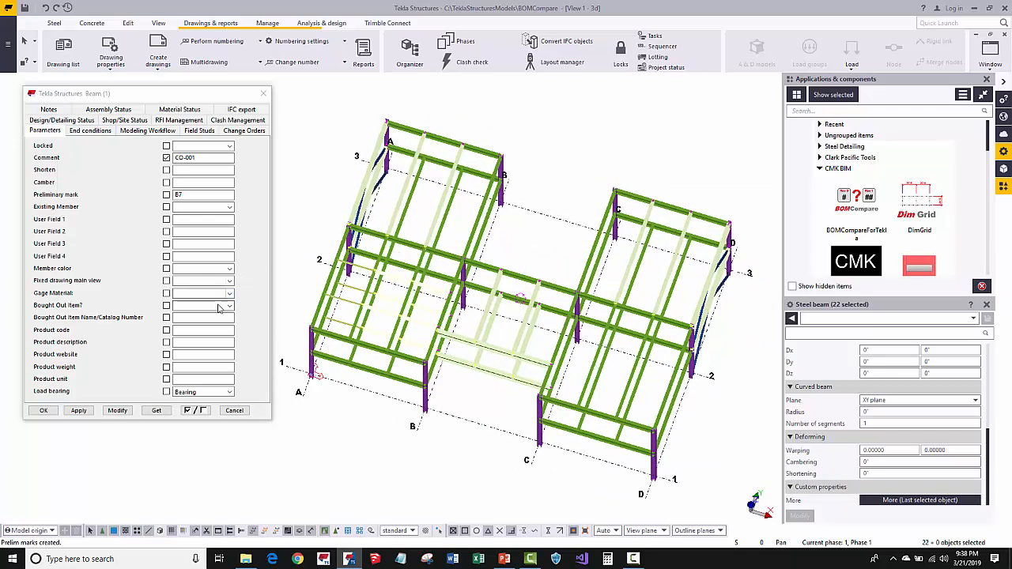
{"action": "left_click", "coordinate": [112, 414]}
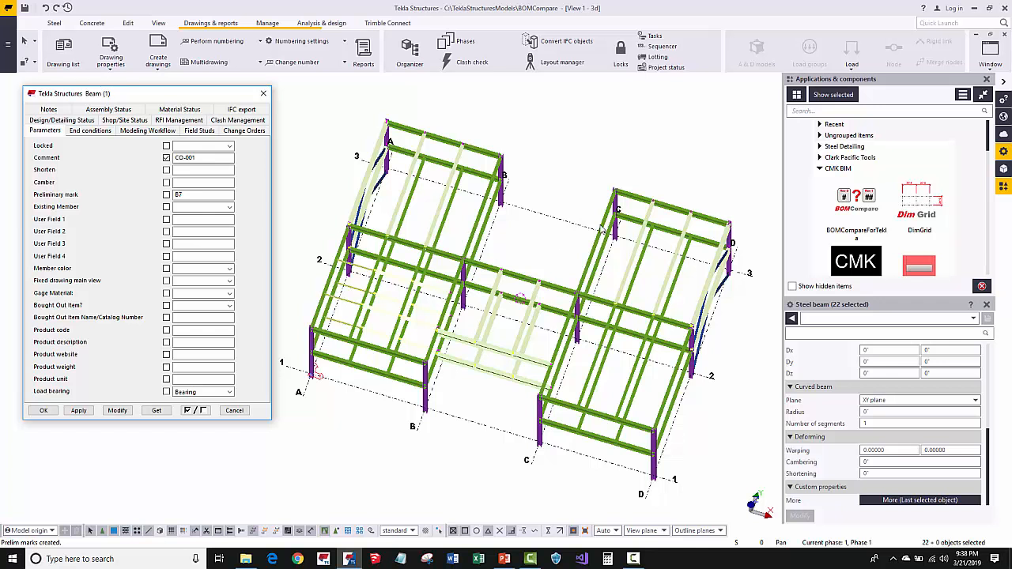
{"action": "left_click", "coordinate": [263, 93]}
{"action": "middle_click_drag", "start_coordinate": [298, 249], "coordinate": [209, 279]}
{"action": "left_click", "coordinate": [84, 118]}
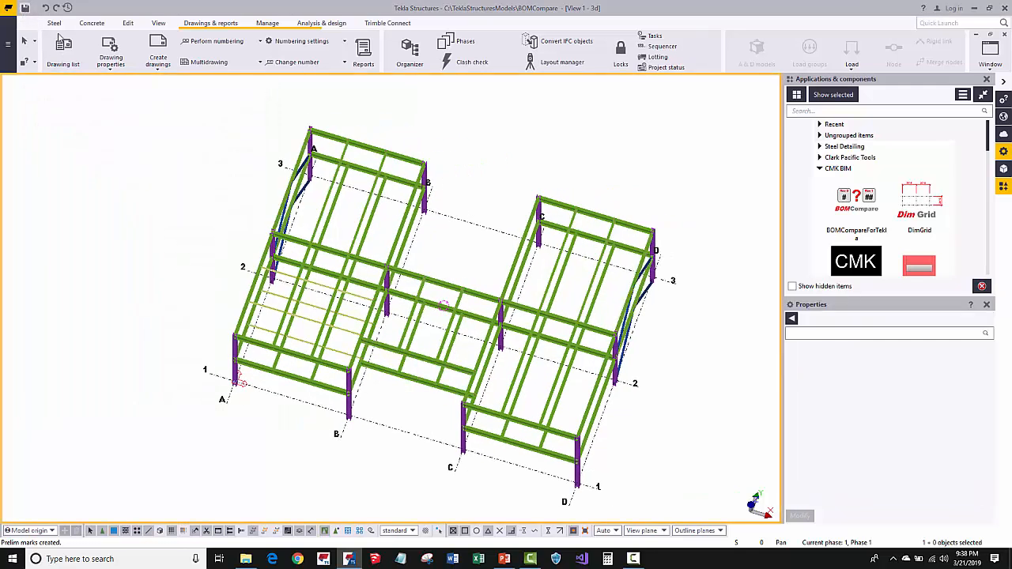
- Open BOM Compare for Tekla and select the whole modified frame in the model
{"action": "double_click", "coordinate": [854, 211]}
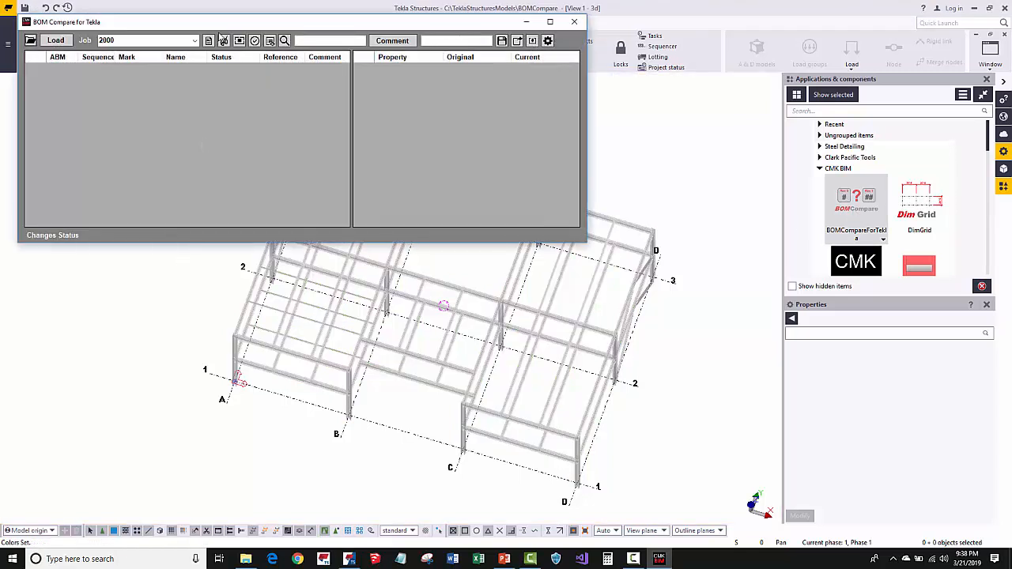
{"action": "left_click_drag", "start_coordinate": [214, 28], "coordinate": [199, 86]}
{"action": "scroll", "coordinate": [215, 355], "scroll_direction": "down", "scroll_amount": 3}
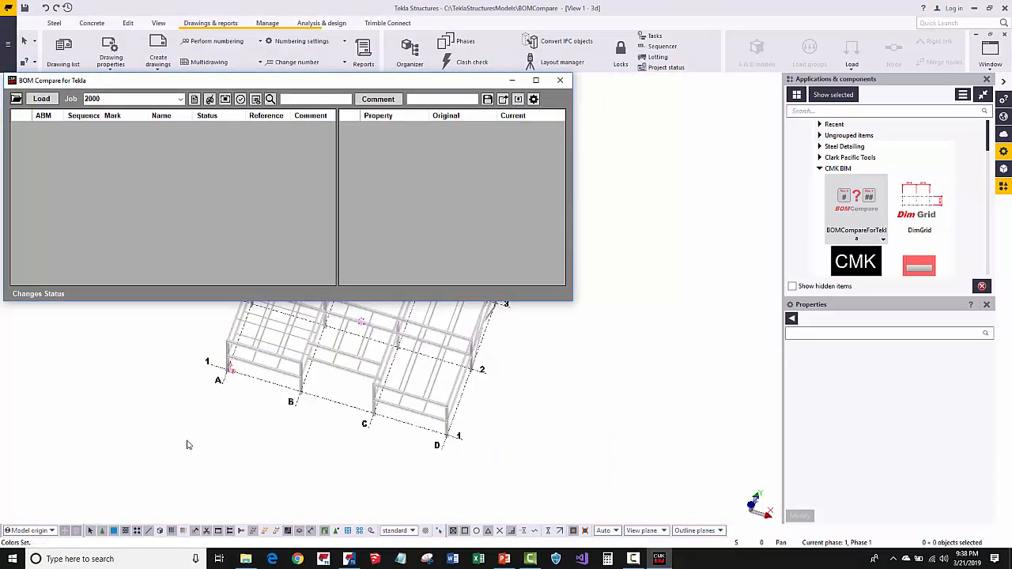
{"action": "left_click_drag", "start_coordinate": [443, 222], "coordinate": [639, 93]}
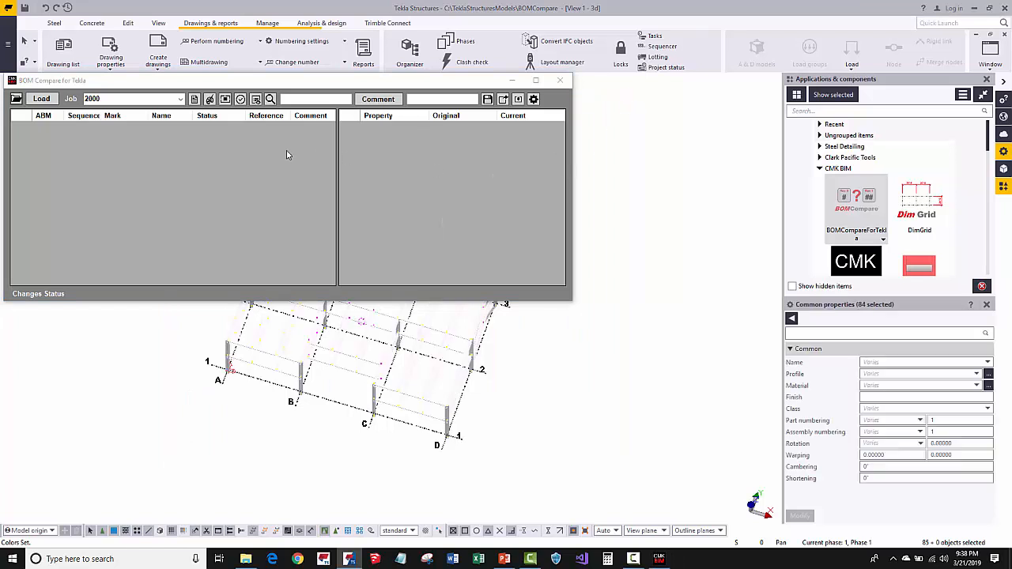
- Export the BOM report over the existing CurrentBOM.csv and close BOM Compare
{"action": "left_click", "coordinate": [194, 99]}
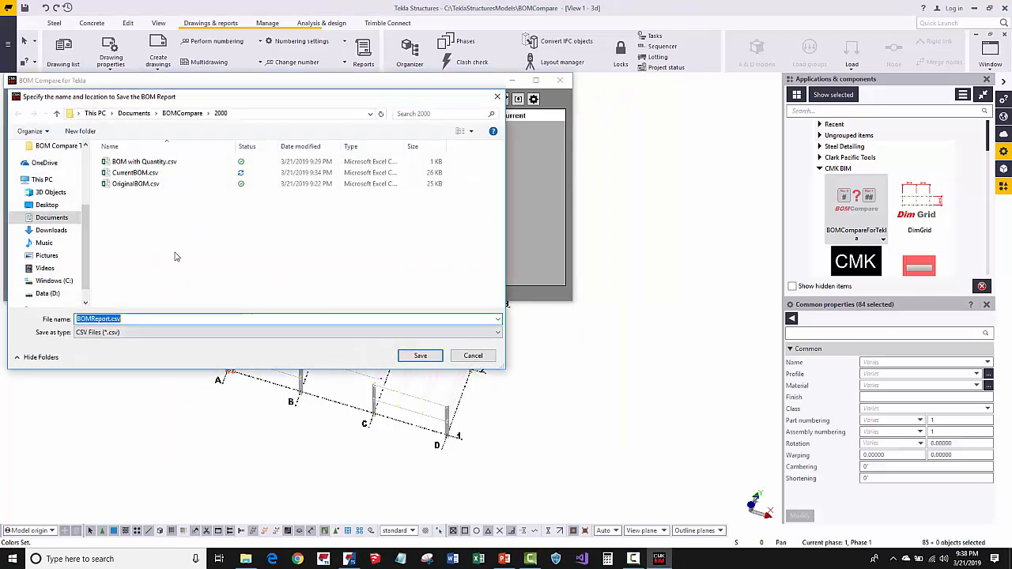
{"action": "left_click", "coordinate": [124, 174]}
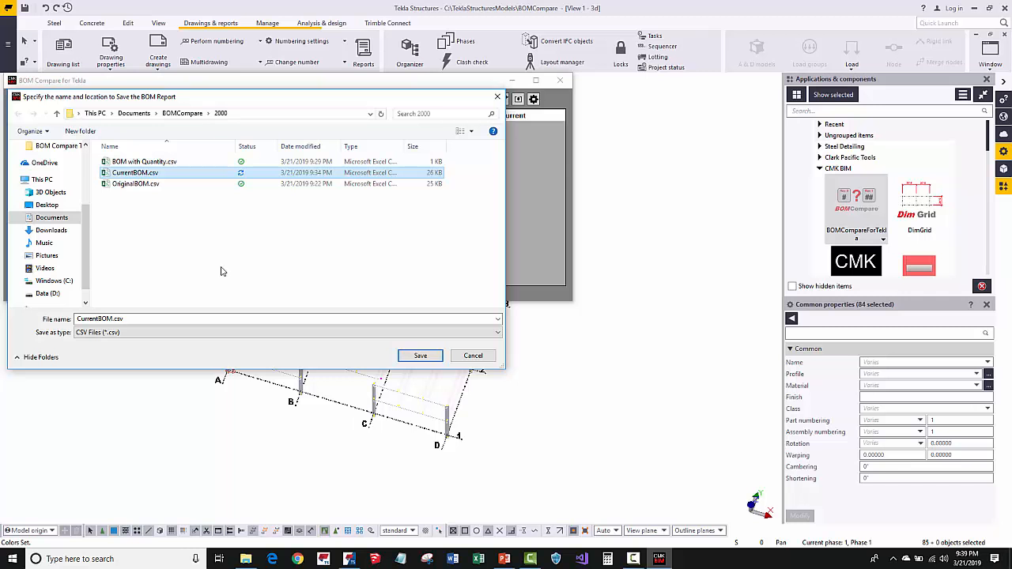
{"action": "left_click", "coordinate": [420, 358]}
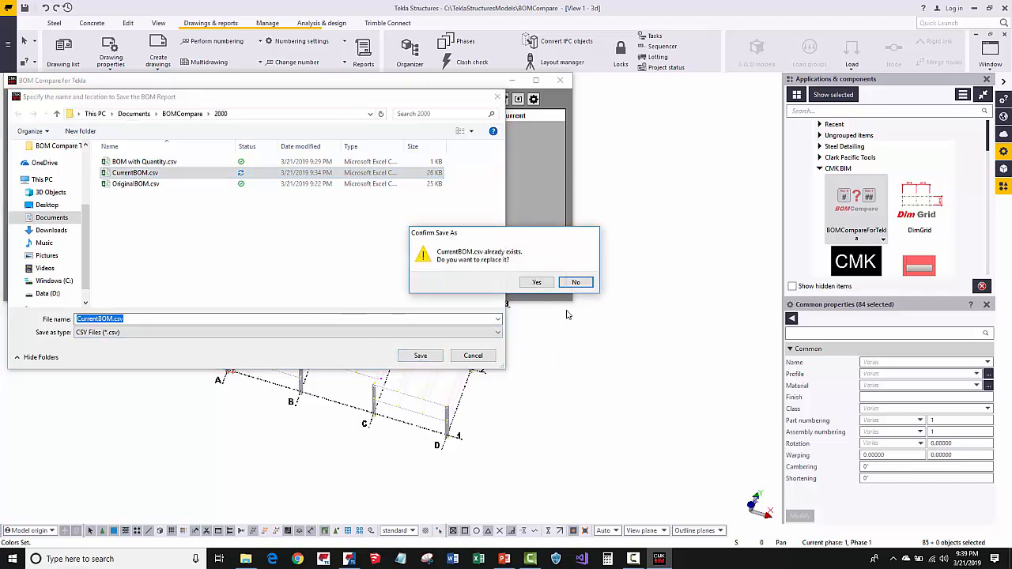
{"action": "left_click", "coordinate": [539, 283]}
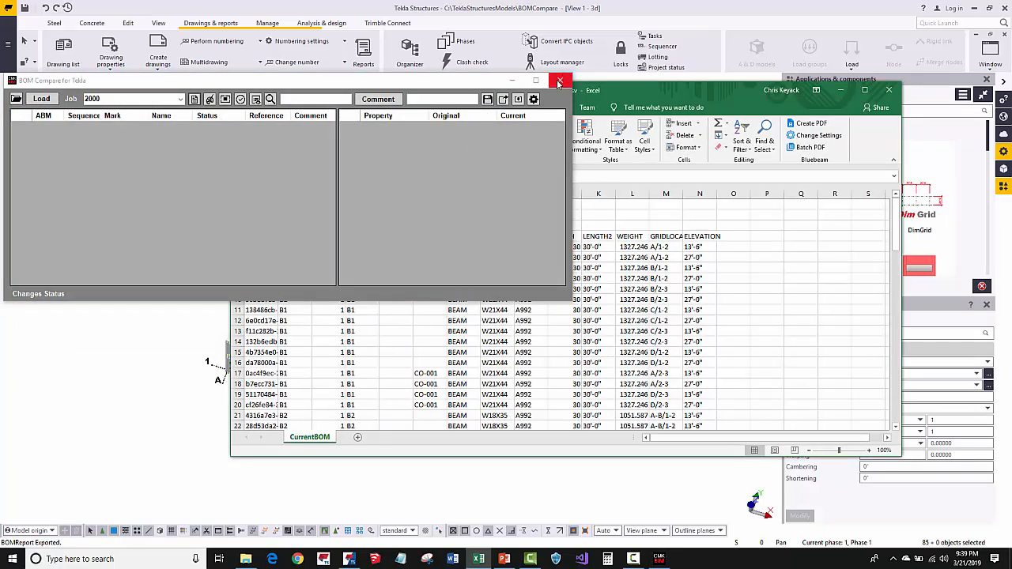
{"action": "left_click", "coordinate": [558, 83]}
- Review the CO-001 entries in the comment column of CurrentBOM.csv, close the workbook, and return to the model
{"action": "scroll", "coordinate": [434, 249], "scroll_direction": "down", "scroll_amount": 4}
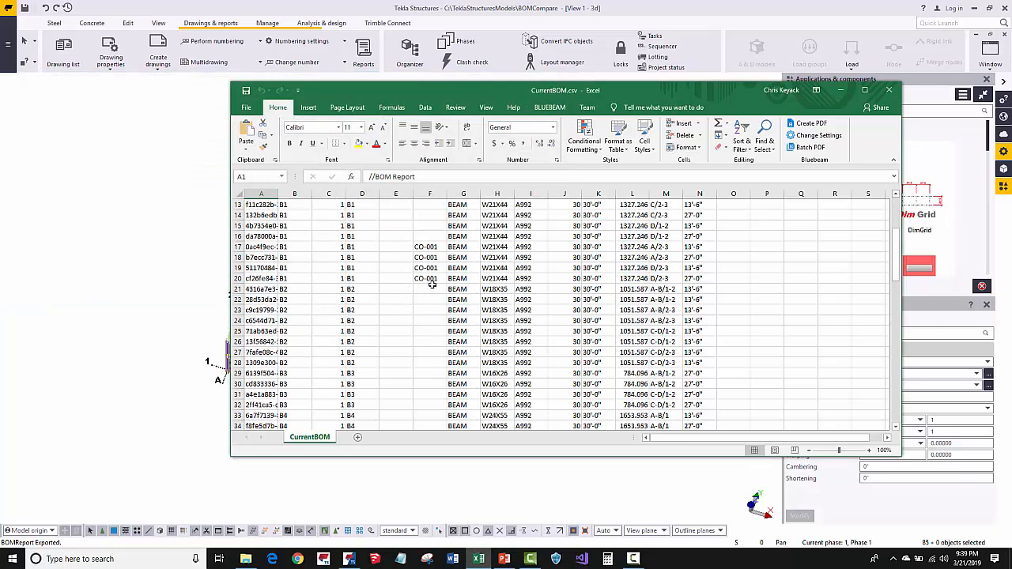
{"action": "left_click_drag", "start_coordinate": [434, 249], "coordinate": [436, 278]}
{"action": "scroll", "coordinate": [446, 291], "scroll_direction": "down", "scroll_amount": 9}
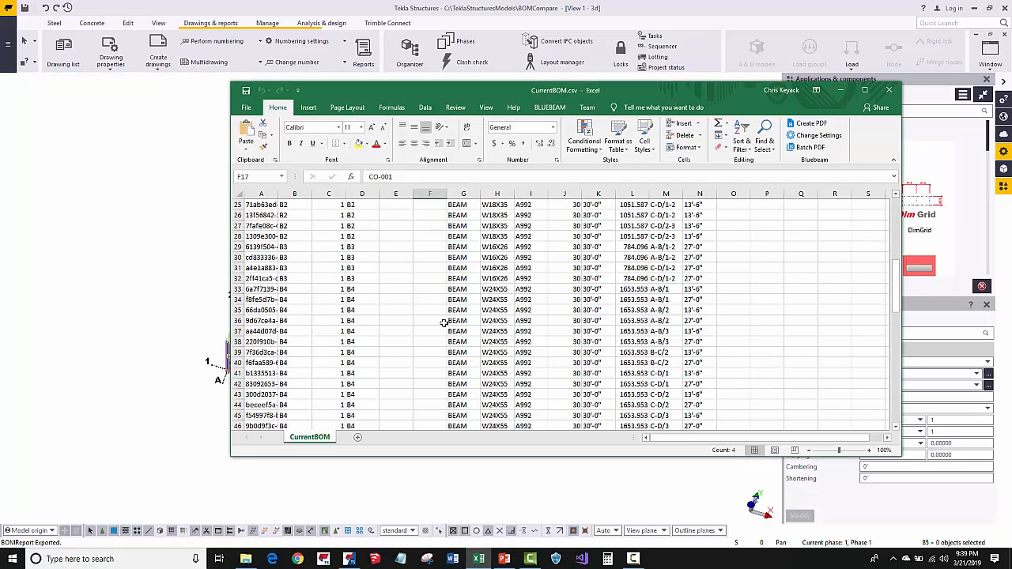
{"action": "scroll", "coordinate": [438, 334], "scroll_direction": "down", "scroll_amount": 4}
{"action": "scroll", "coordinate": [419, 292], "scroll_direction": "up", "scroll_amount": 2}
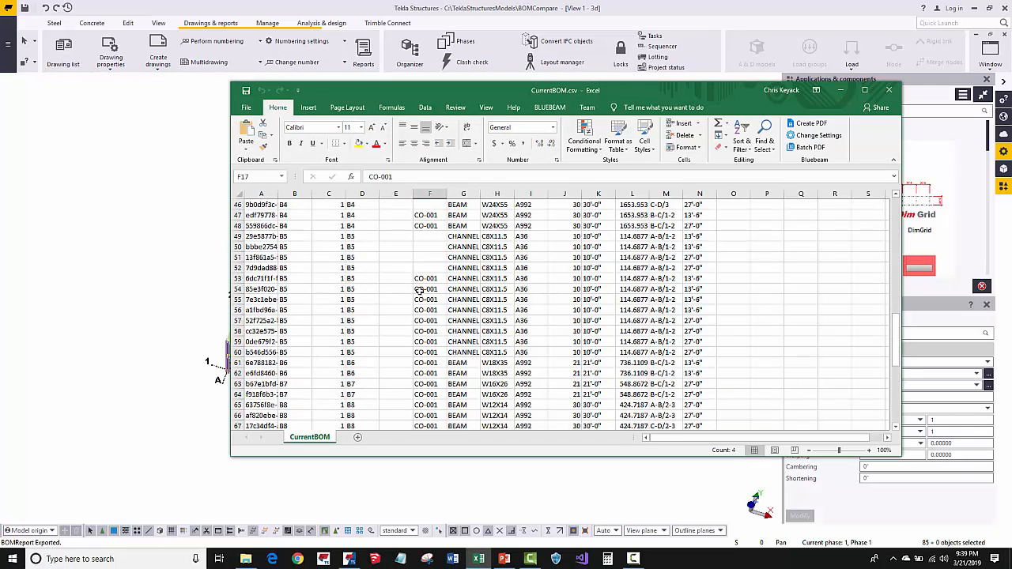
{"action": "left_click_drag", "start_coordinate": [425, 278], "coordinate": [427, 413]}
{"action": "scroll", "coordinate": [423, 390], "scroll_direction": "down", "scroll_amount": 3}
{"action": "scroll", "coordinate": [422, 387], "scroll_direction": "up", "scroll_amount": 3}
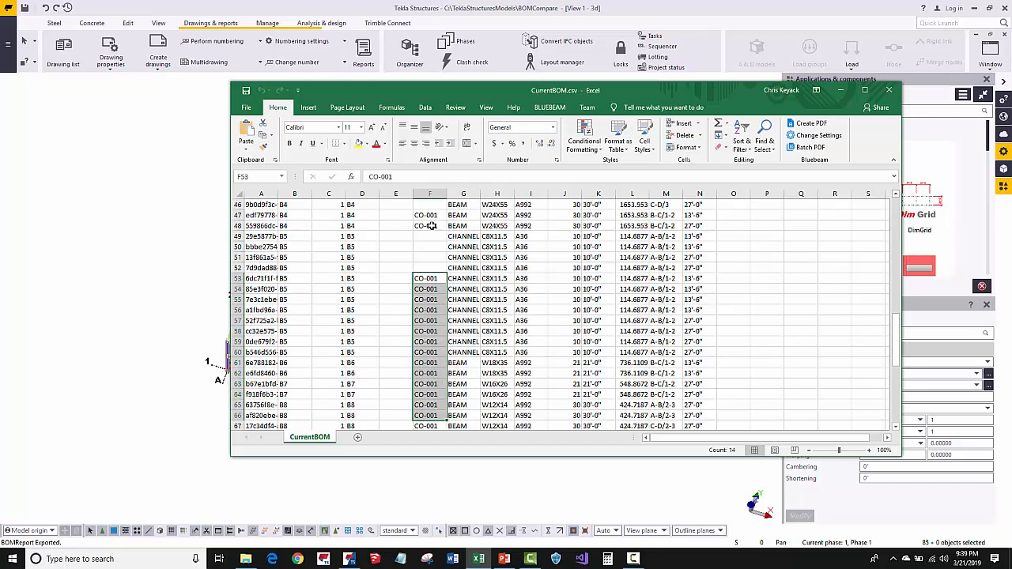
{"action": "left_click_drag", "start_coordinate": [429, 278], "coordinate": [433, 353]}
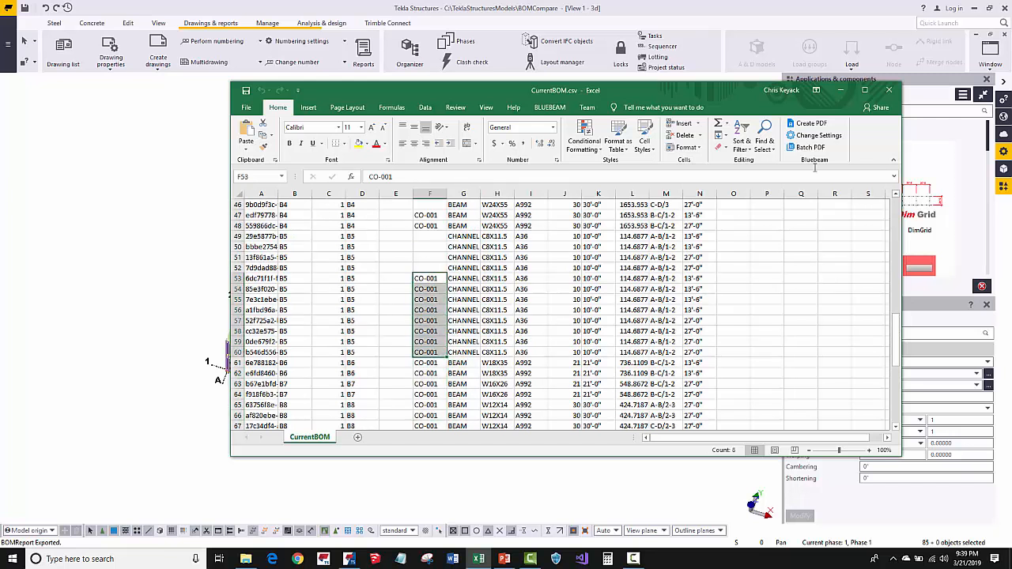
{"action": "left_click", "coordinate": [891, 92]}
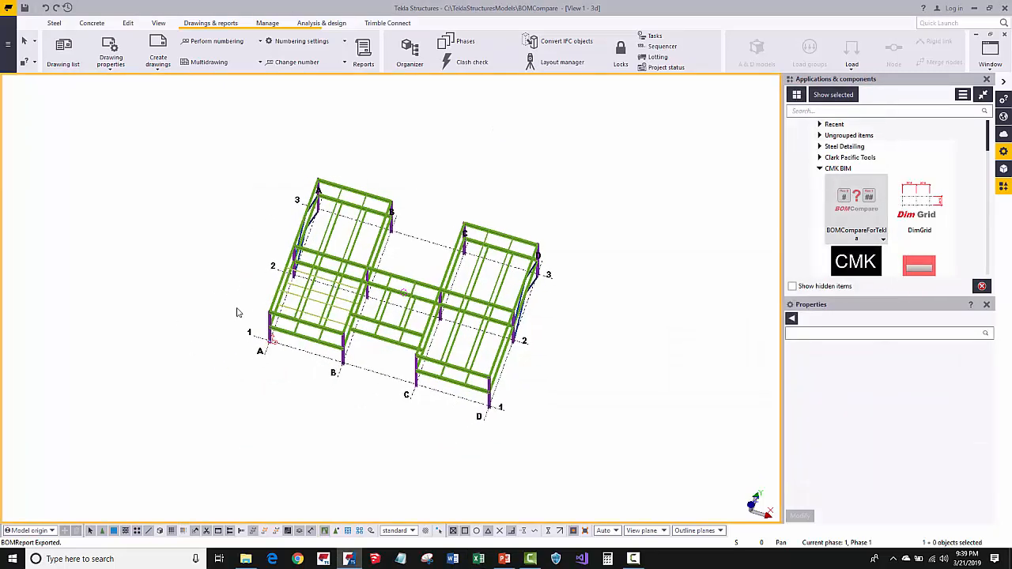
{"action": "middle_click_drag", "start_coordinate": [249, 312], "coordinate": [212, 319]}
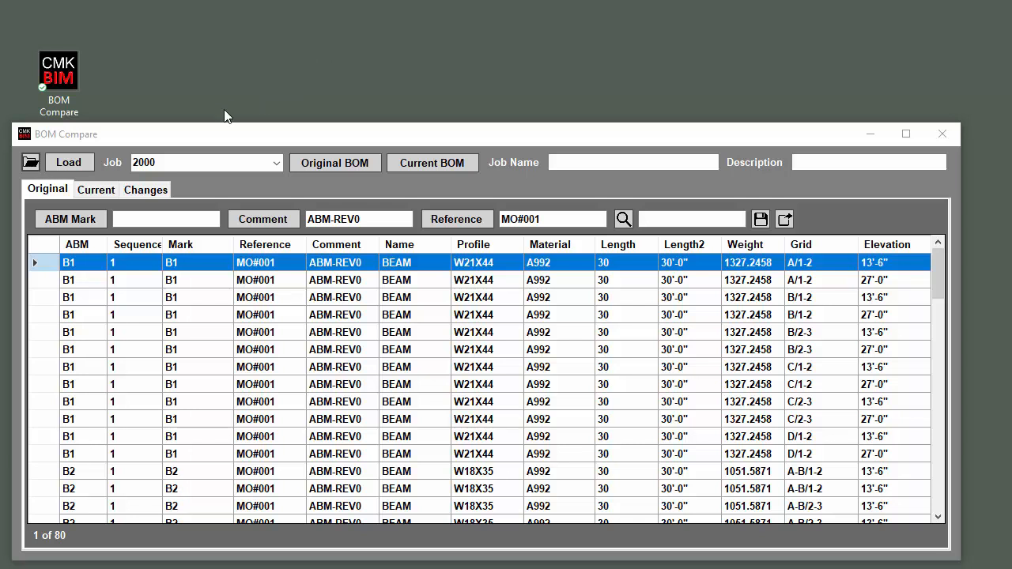
- Switch to the standalone BOM Compare and load CurrentBOM.csv as job 2000's current BOM
{"action": "left_click", "coordinate": [142, 141]}
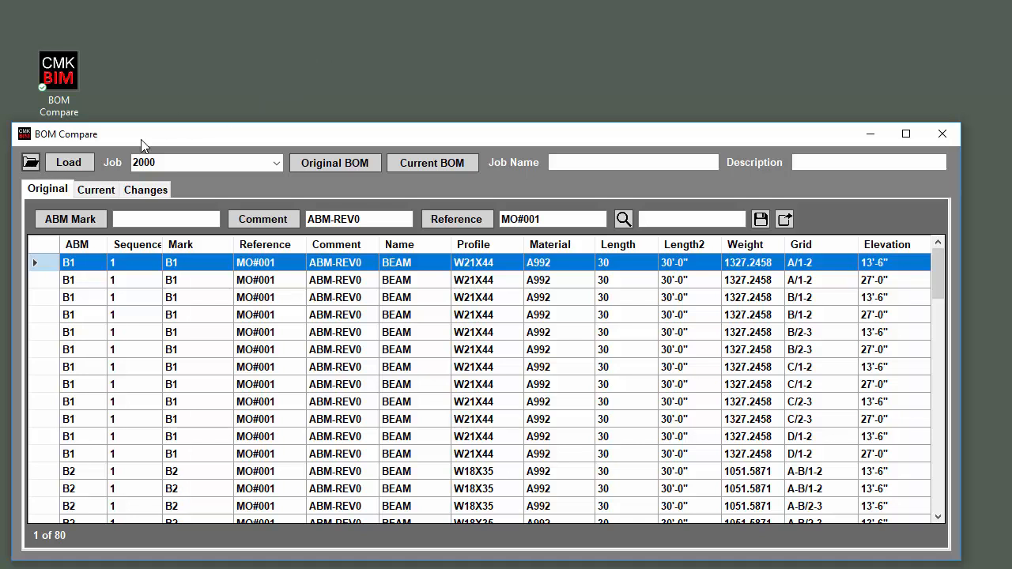
{"action": "left_click", "coordinate": [95, 190]}
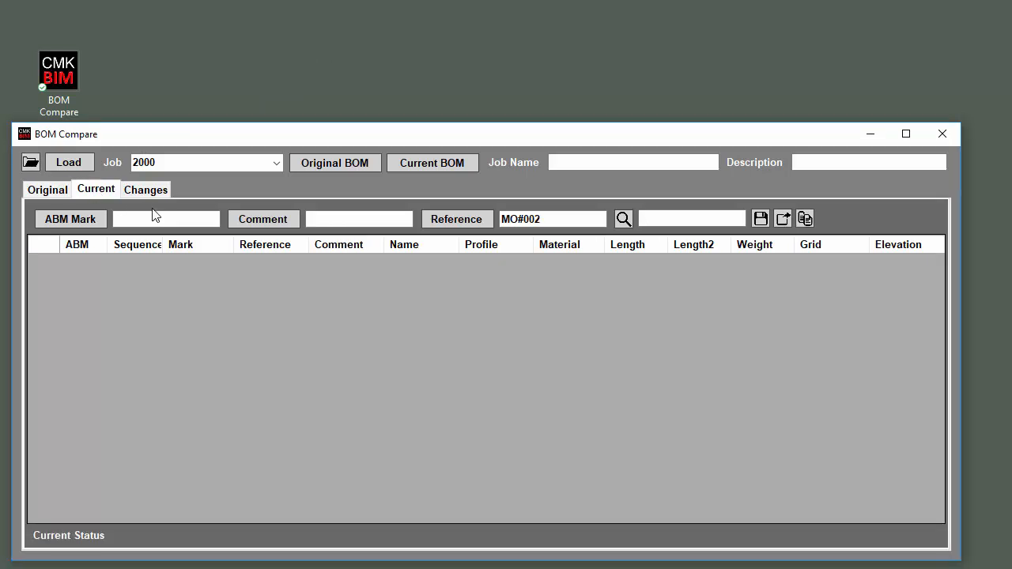
{"action": "left_click", "coordinate": [440, 165]}
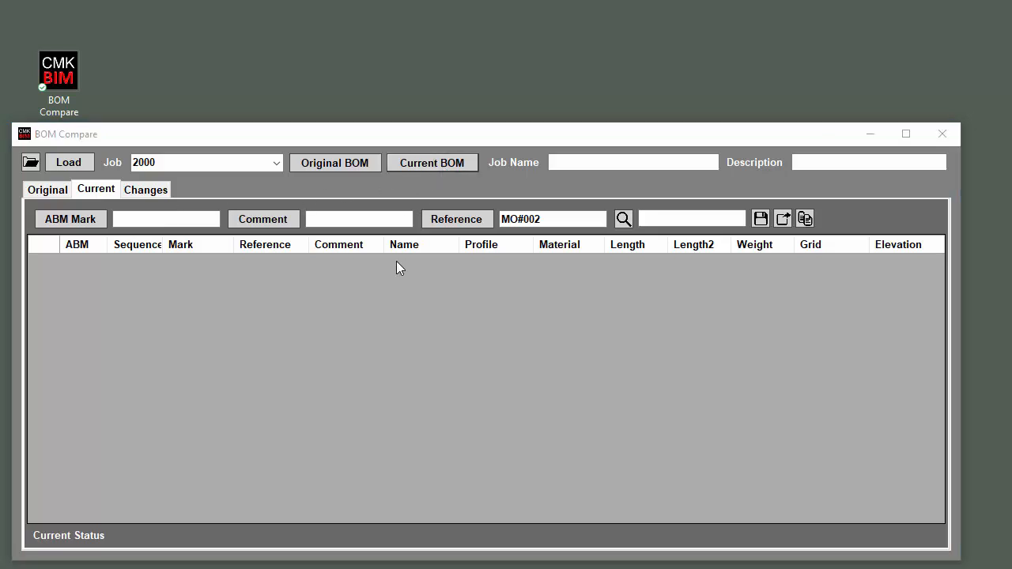
{"action": "left_click", "coordinate": [376, 273]}
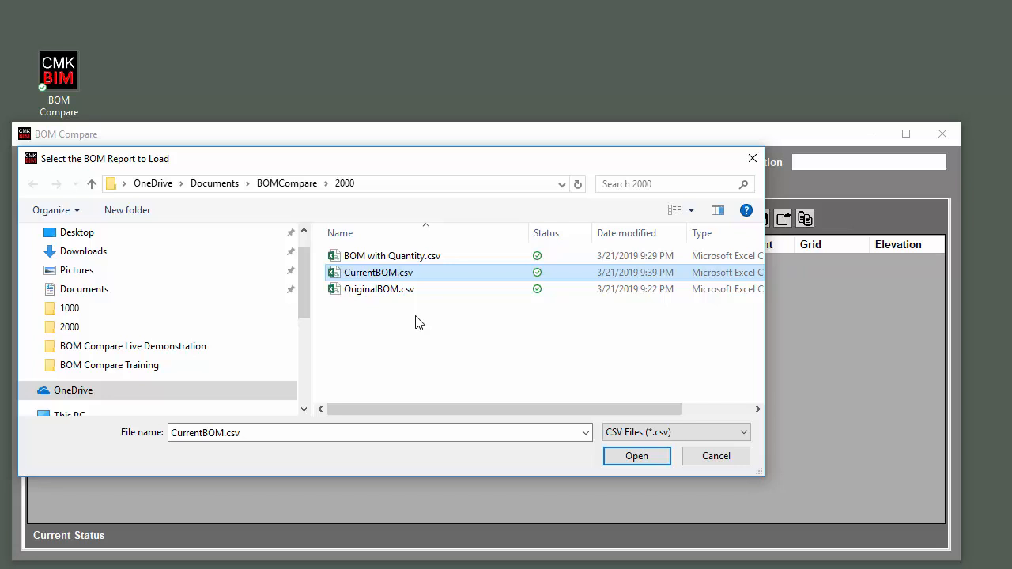
{"action": "left_click", "coordinate": [619, 456]}
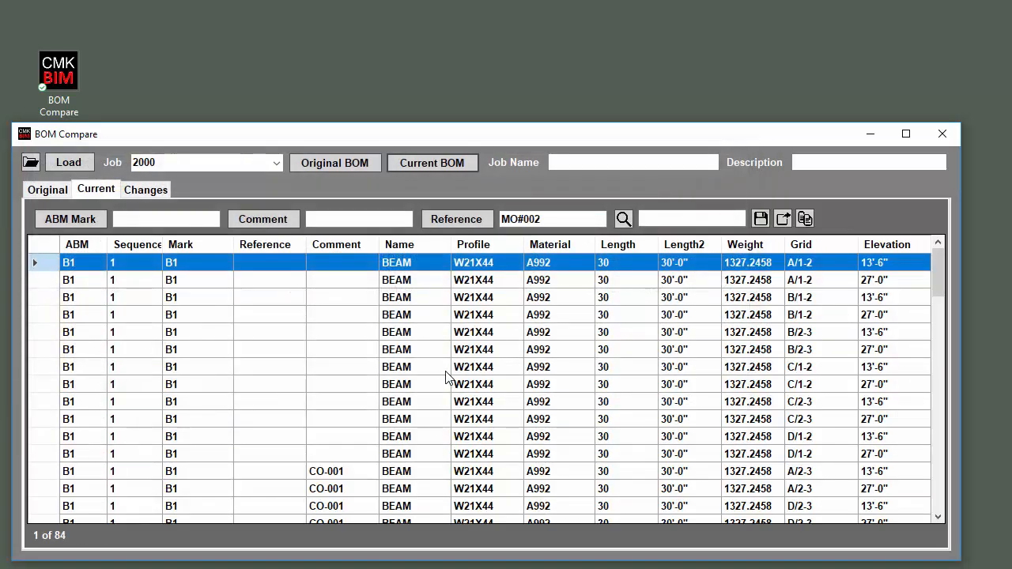
- Highlight the four B1 beam rows commented CO-001 in the current BOM
{"action": "scroll", "coordinate": [356, 355], "scroll_direction": "down", "scroll_amount": 3}
{"action": "left_click", "coordinate": [339, 320]}
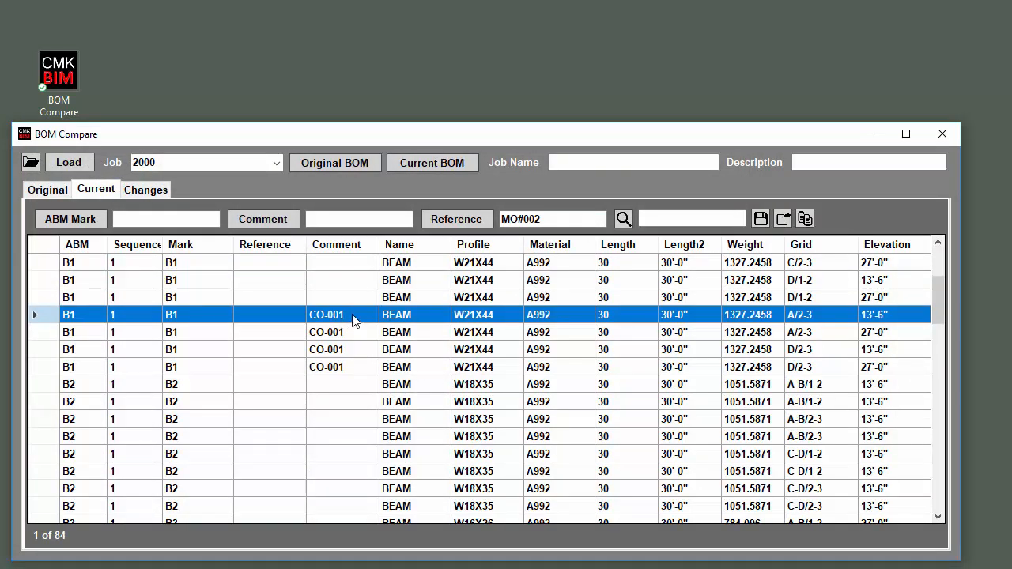
{"action": "left_click_drag", "start_coordinate": [354, 321], "coordinate": [356, 363]}
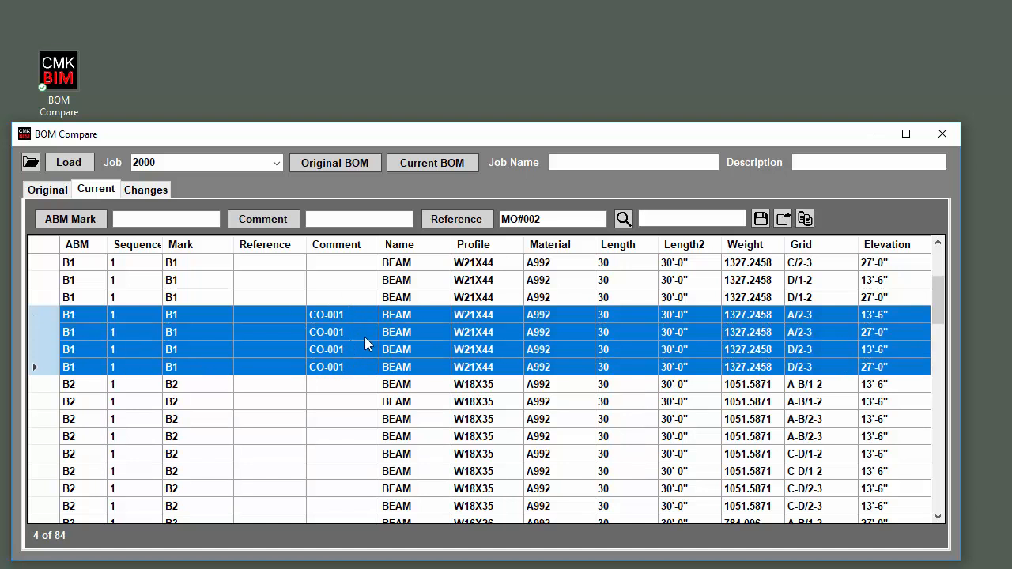
- Filter the current BOM by CO-001, look through the matching rows, and clear the filter to list all members again
{"action": "left_click", "coordinate": [665, 217]}
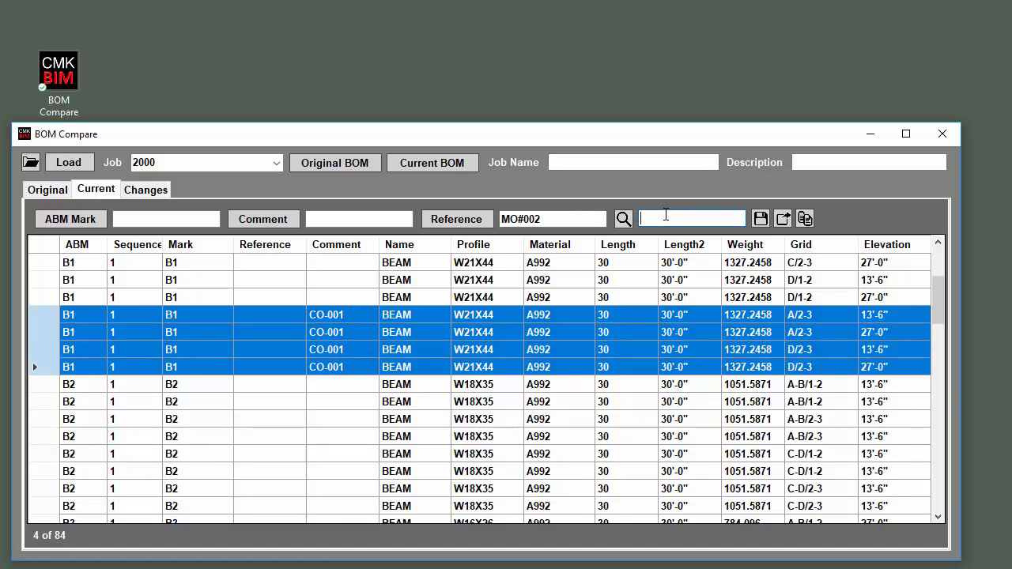
{"action": "type", "text": "CO-001"}
{"action": "key", "text": "Return"}
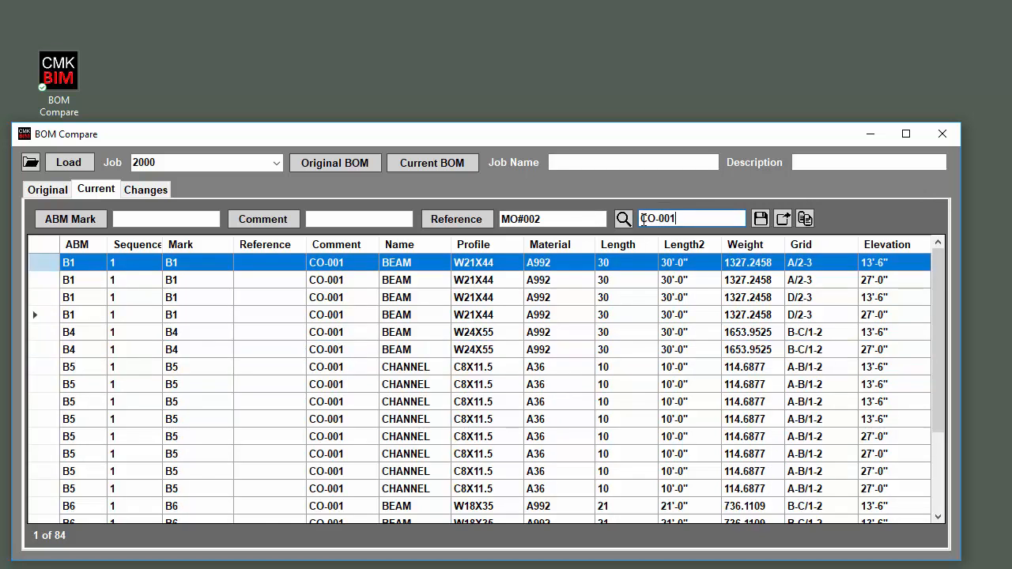
{"action": "scroll", "coordinate": [343, 339], "scroll_direction": "down", "scroll_amount": 3}
{"action": "scroll", "coordinate": [345, 383], "scroll_direction": "up", "scroll_amount": 3}
{"action": "left_click_drag", "start_coordinate": [693, 215], "coordinate": [622, 218]}
{"action": "key", "text": "BackSpace"}
{"action": "left_click", "coordinate": [623, 218]}
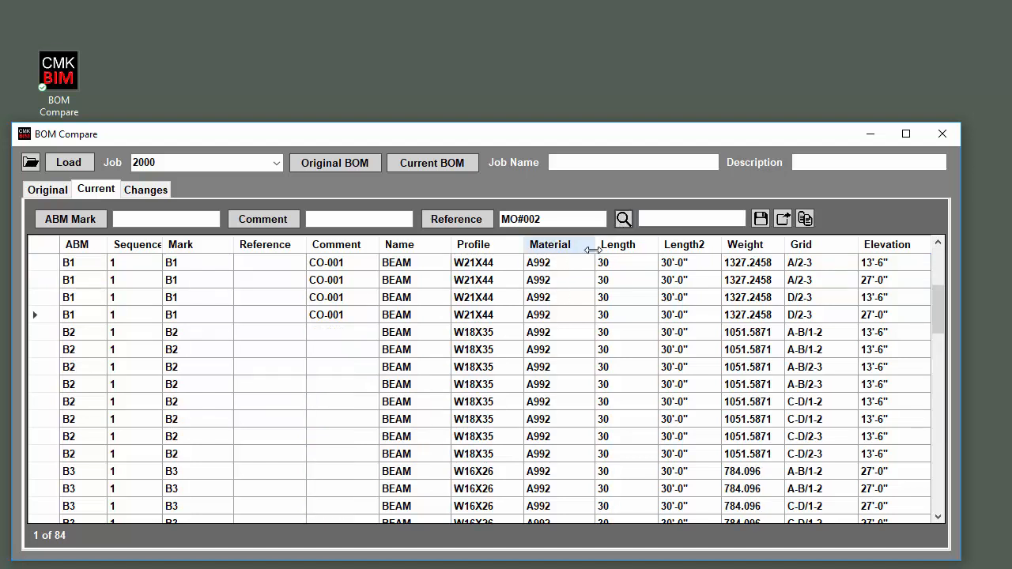
{"action": "scroll", "coordinate": [403, 388], "scroll_direction": "up", "scroll_amount": 4}
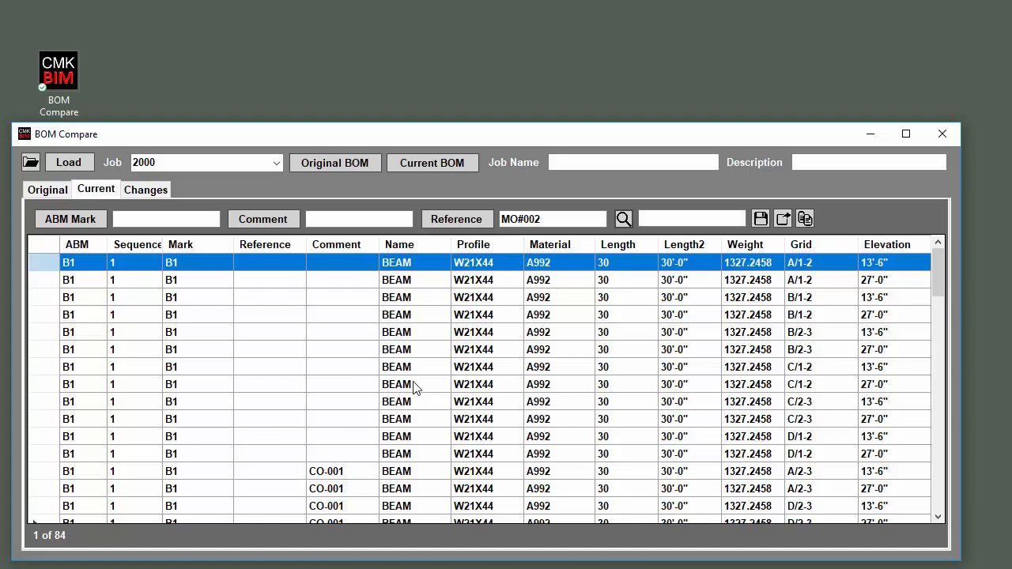
- Check the original BOM's references and comments, and copy the original data onto all rows of the current BOM
{"action": "left_click", "coordinate": [48, 190]}
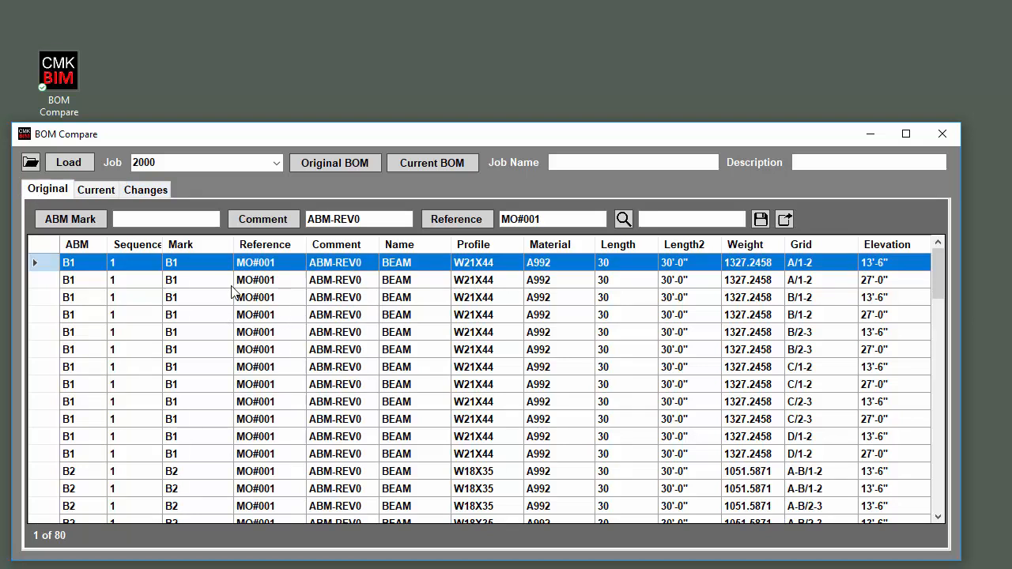
{"action": "left_click", "coordinate": [95, 191]}
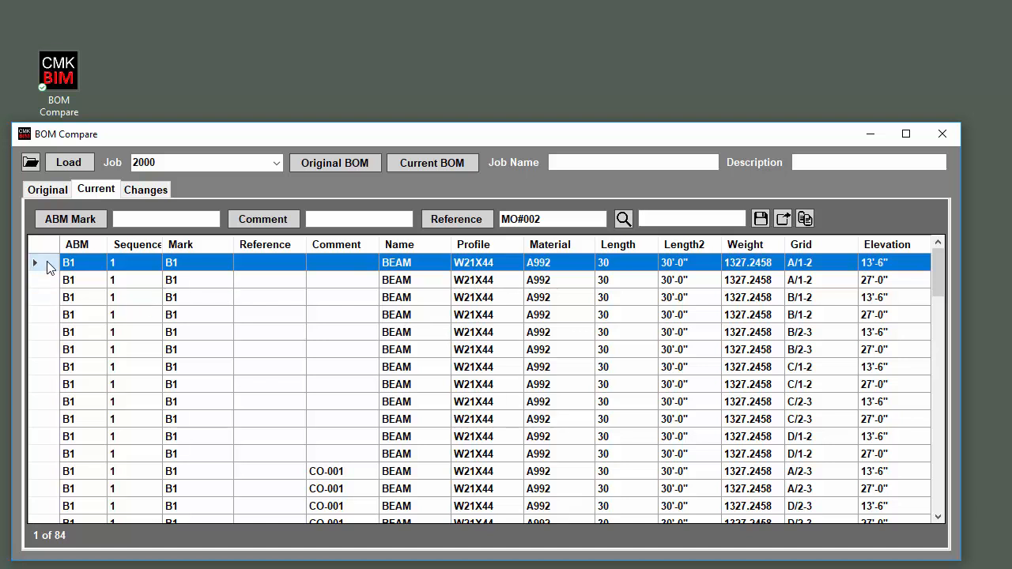
{"action": "key", "text": "ctrl+a"}
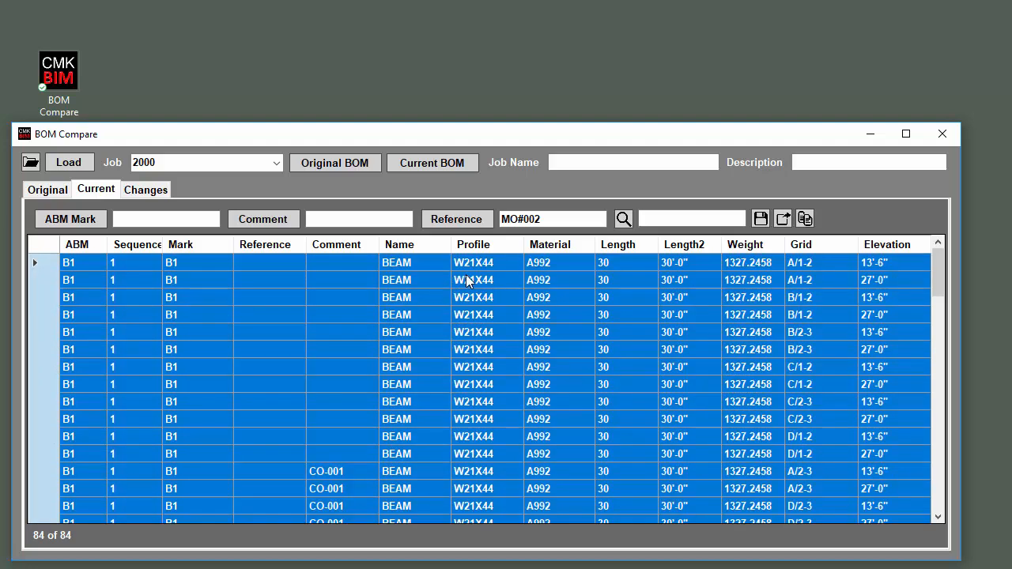
{"action": "left_click", "coordinate": [804, 218]}
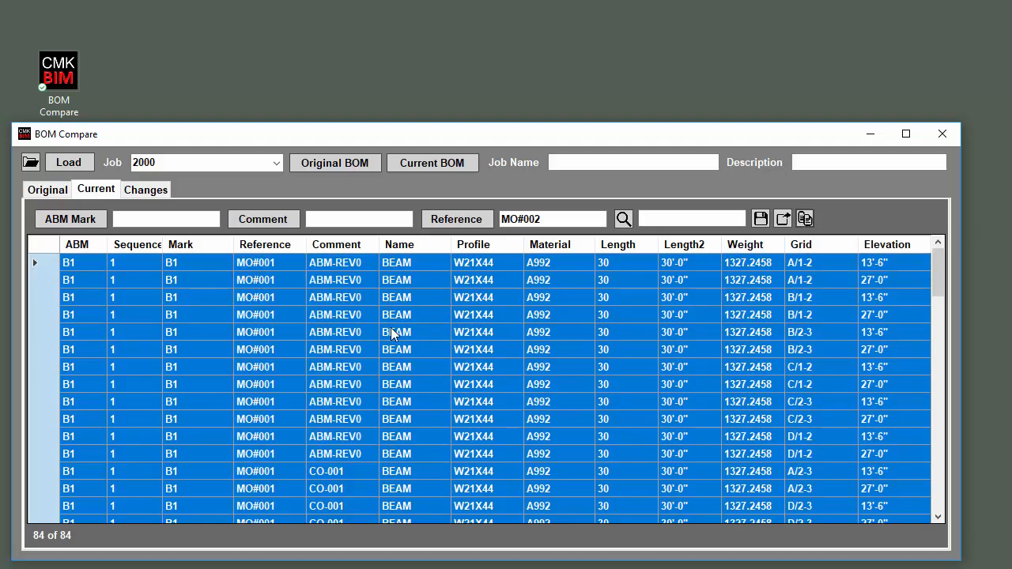
- Examine the references and comments copied into the current BOM against the original, down to the B5 channels and B8 beams
{"action": "left_click", "coordinate": [358, 352]}
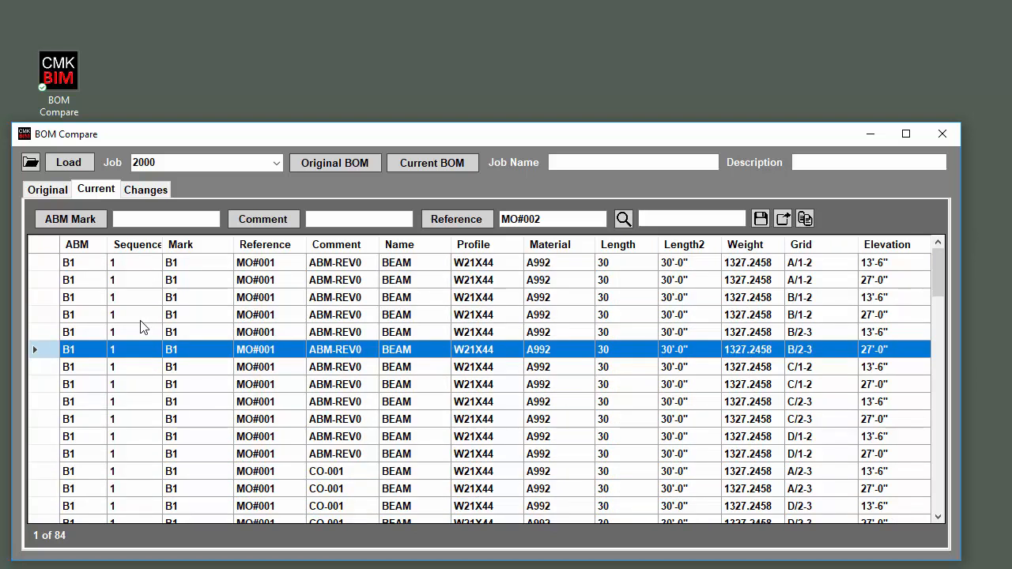
{"action": "left_click", "coordinate": [97, 267]}
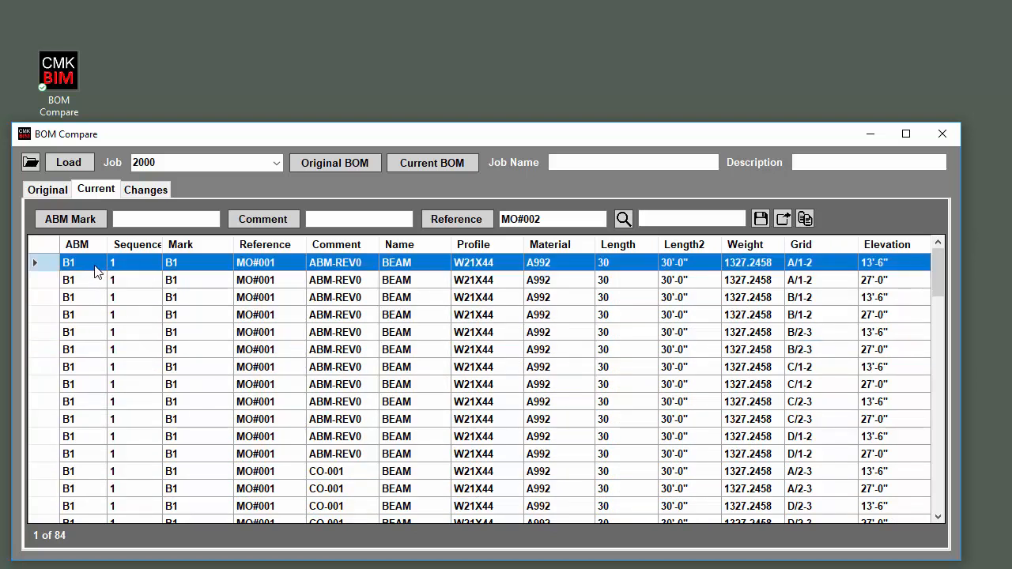
{"action": "left_click", "coordinate": [48, 191]}
{"action": "left_click", "coordinate": [89, 192]}
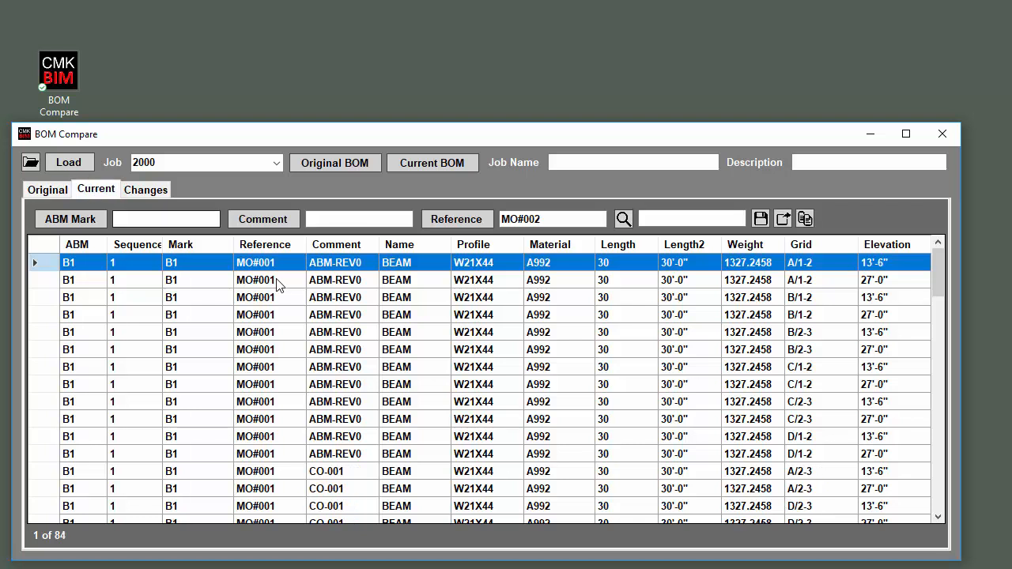
{"action": "left_click", "coordinate": [316, 370]}
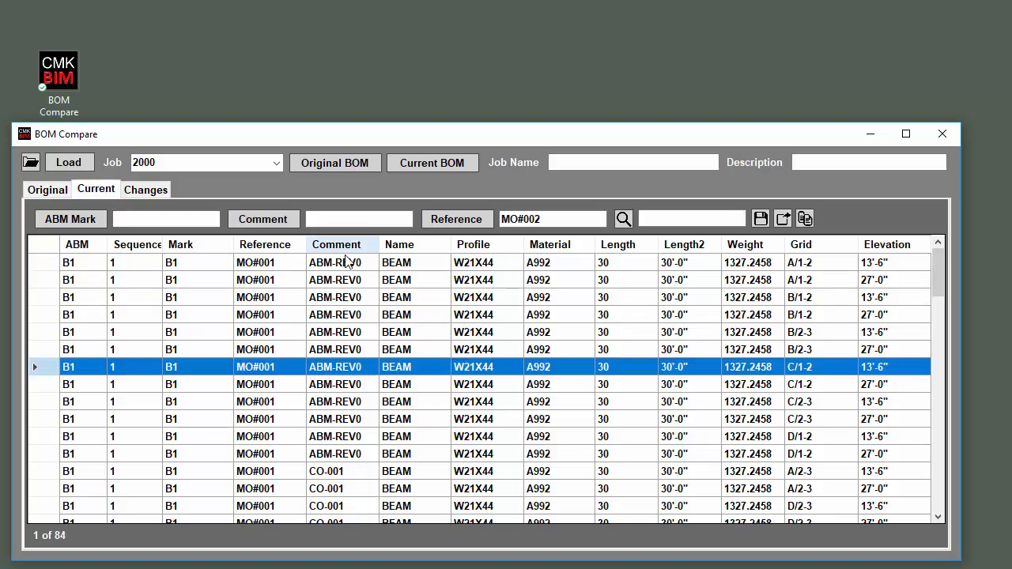
{"action": "scroll", "coordinate": [342, 360], "scroll_direction": "down", "scroll_amount": 3}
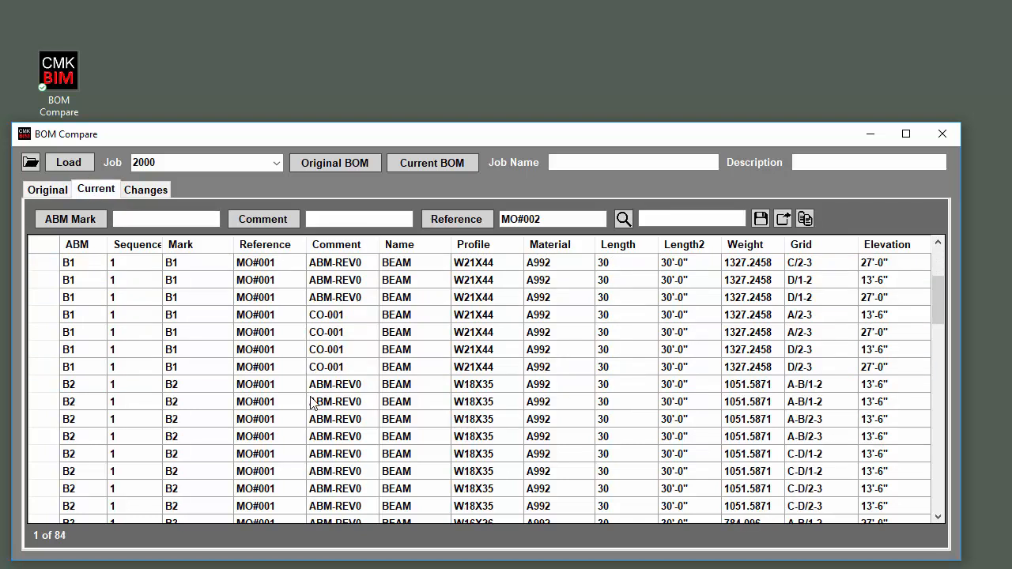
{"action": "left_click", "coordinate": [351, 318]}
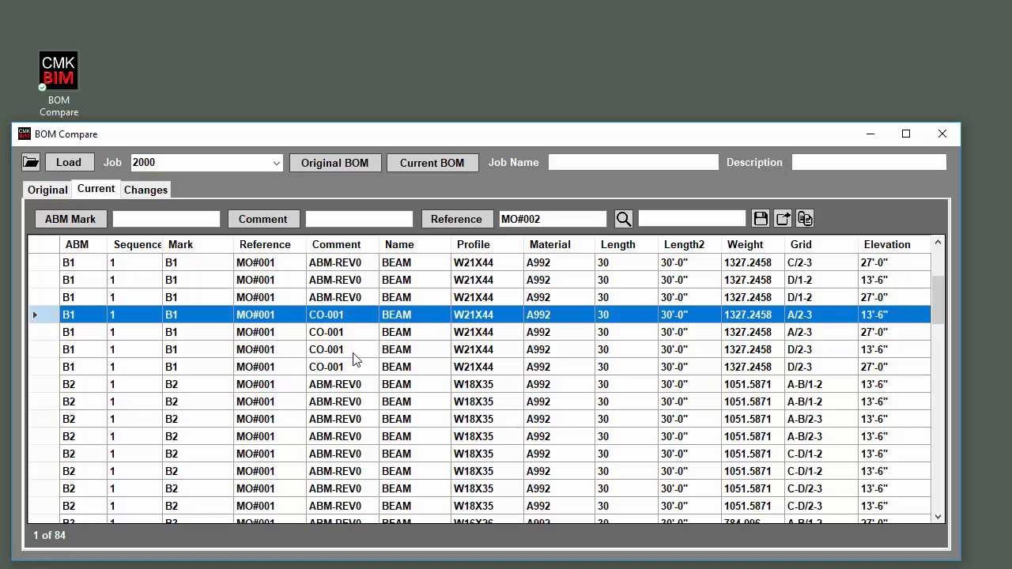
{"action": "scroll", "coordinate": [354, 360], "scroll_direction": "down", "scroll_amount": 12}
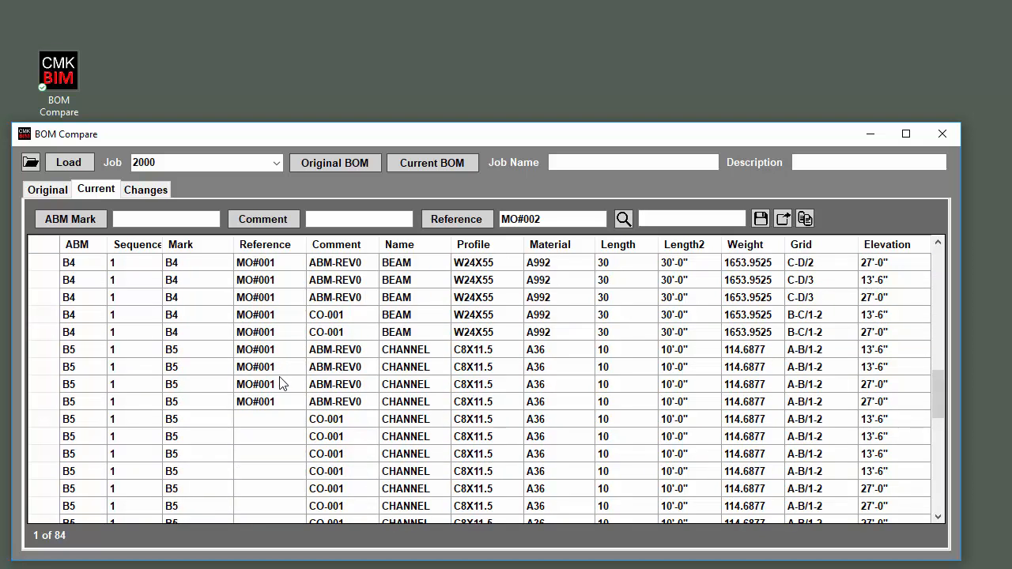
{"action": "scroll", "coordinate": [277, 395], "scroll_direction": "down", "scroll_amount": 3}
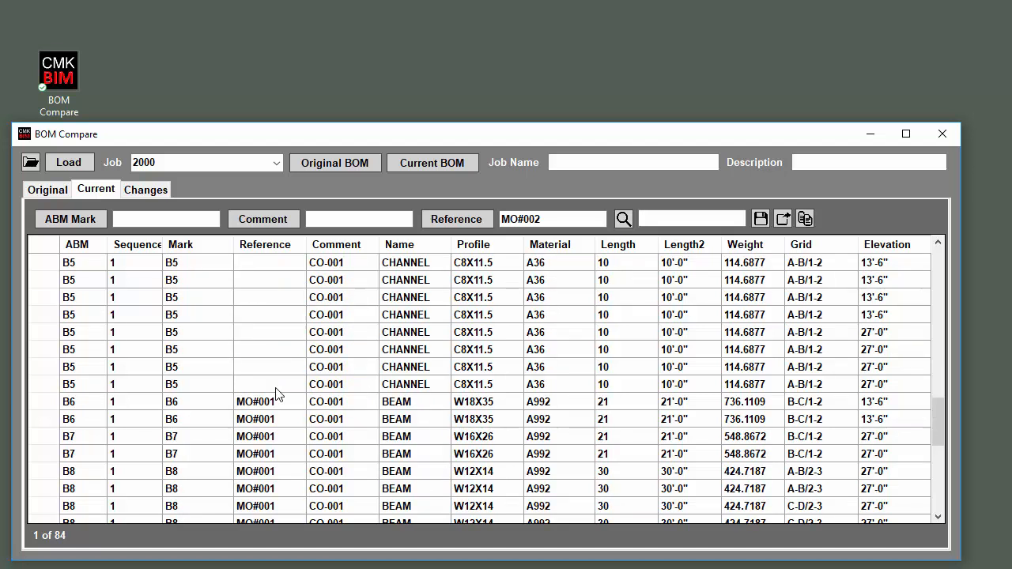
- Set the reference to MO#002 for the eight CO-001 B5 channels with a blank reference, and check the rows below
{"action": "scroll", "coordinate": [275, 393], "scroll_direction": "up", "scroll_amount": 1}
{"action": "left_click_drag", "start_coordinate": [272, 318], "coordinate": [279, 439]}
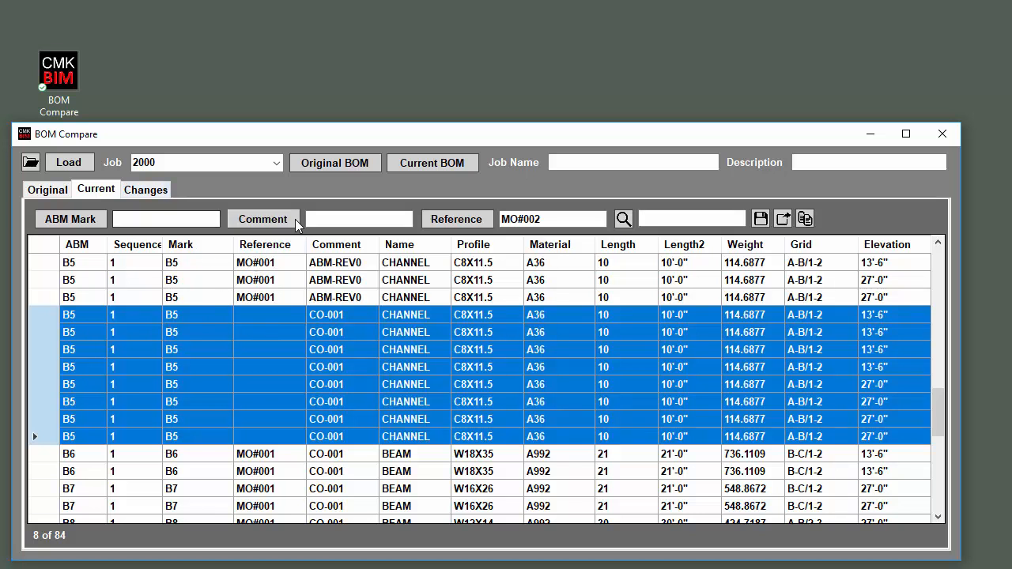
{"action": "left_click", "coordinate": [328, 221]}
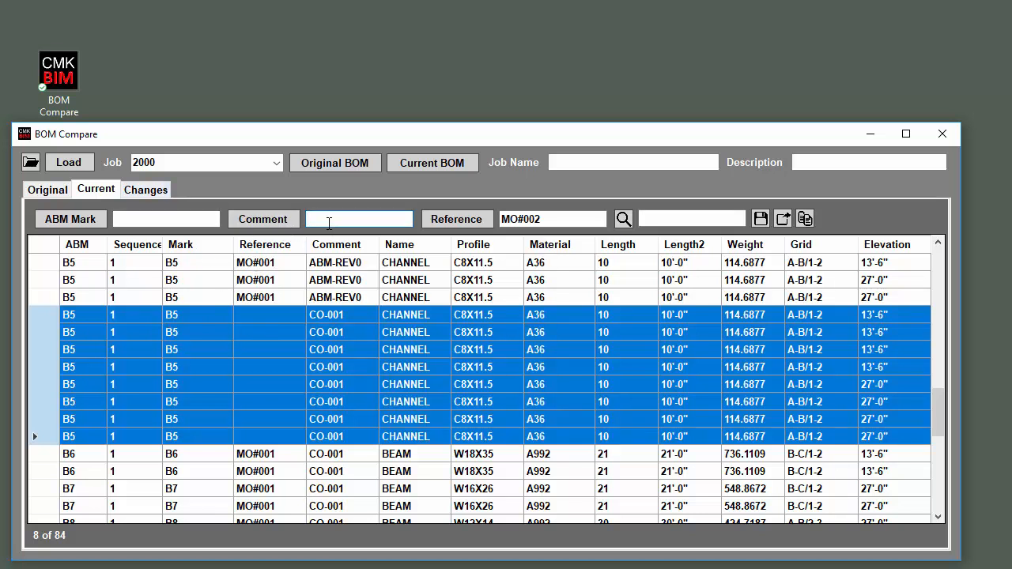
{"action": "left_click", "coordinate": [568, 219]}
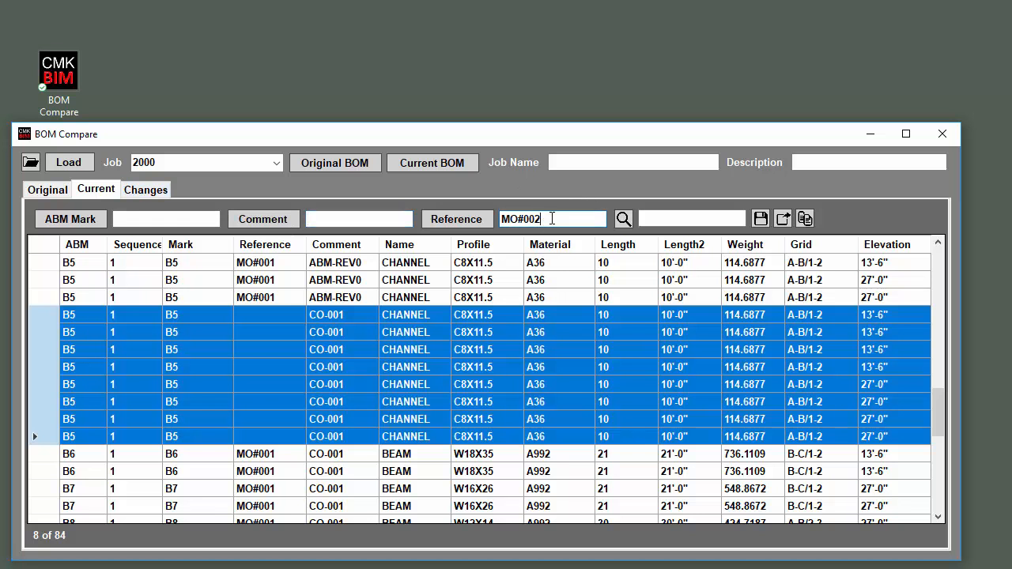
{"action": "left_click", "coordinate": [467, 222]}
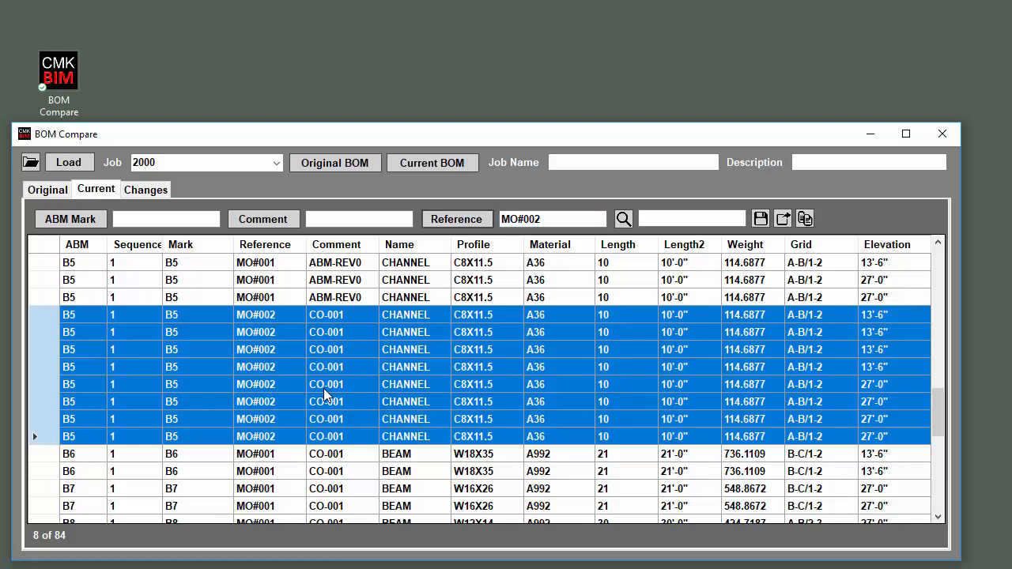
{"action": "left_click", "coordinate": [342, 388]}
{"action": "scroll", "coordinate": [379, 400], "scroll_direction": "down", "scroll_amount": 6}
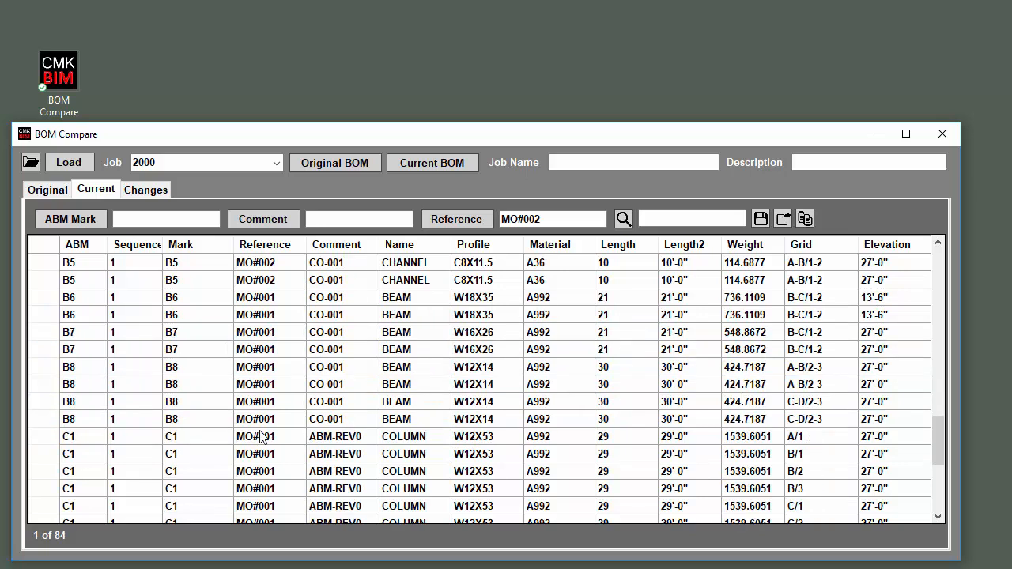
- Export the BOM quantity report for the changes as "BOM with Quantity - Rev1.csv" in the 2000 job folder
{"action": "scroll", "coordinate": [289, 378], "scroll_direction": "up", "scroll_amount": 4}
{"action": "left_click", "coordinate": [143, 190]}
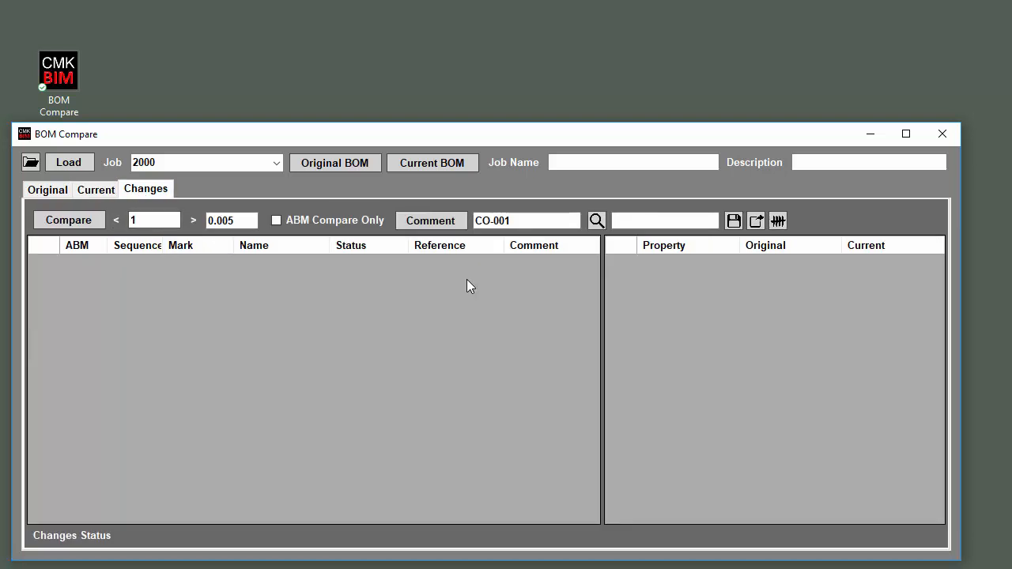
{"action": "left_click", "coordinate": [777, 222]}
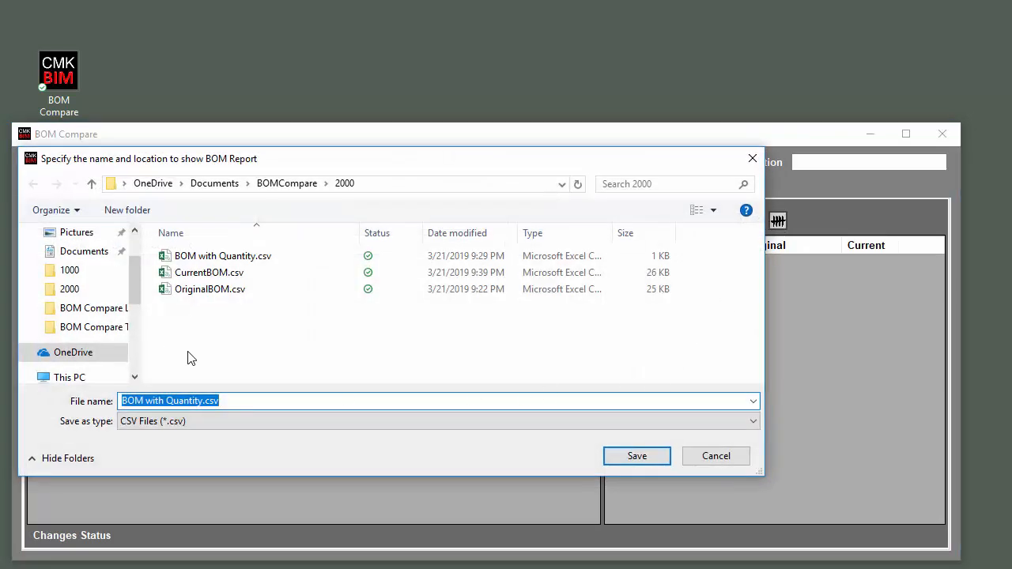
{"action": "left_click", "coordinate": [166, 401]}
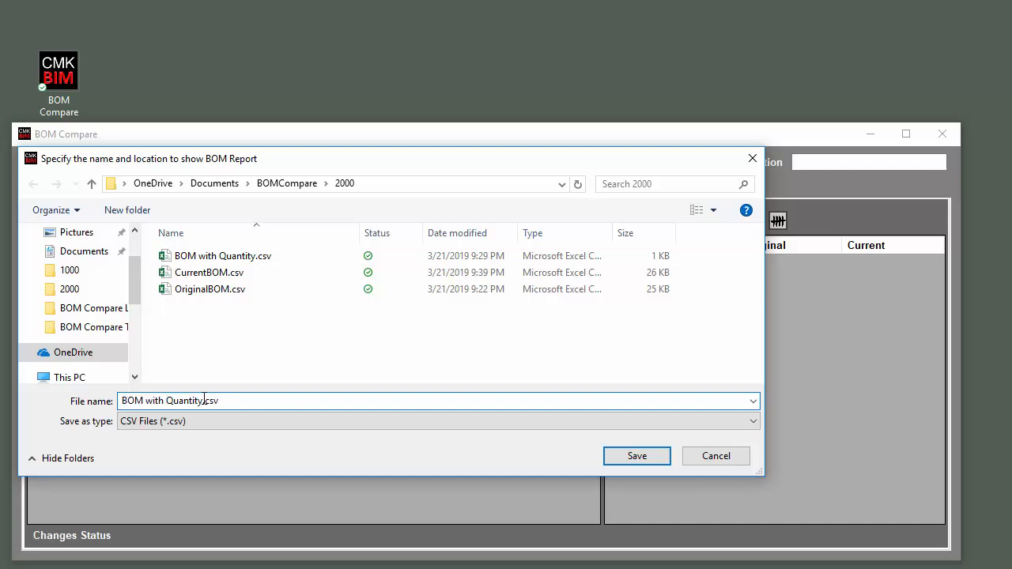
{"action": "left_click", "coordinate": [200, 400]}
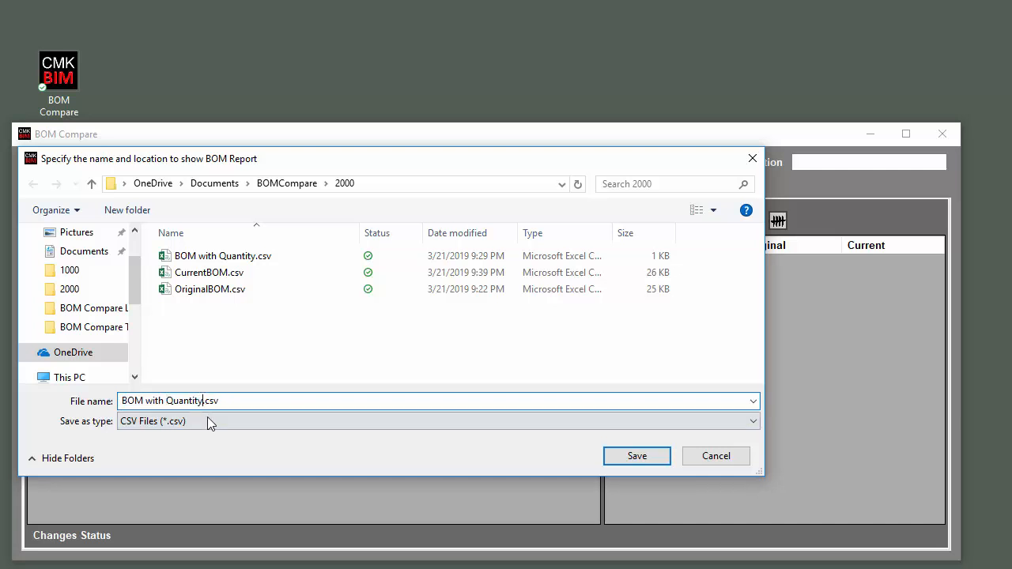
{"action": "type", "text": "- Rev1"}
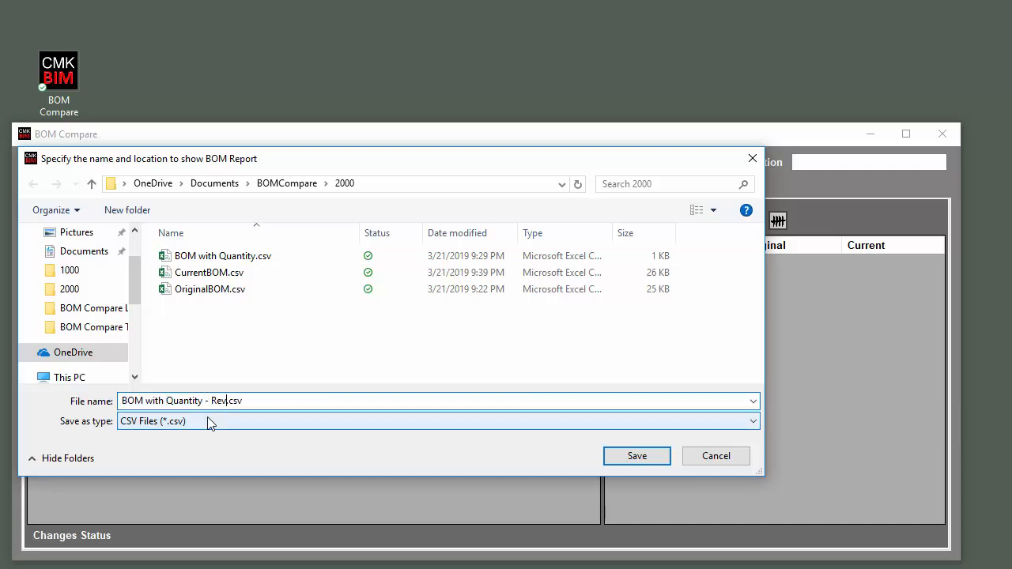
{"action": "left_click", "coordinate": [628, 456]}
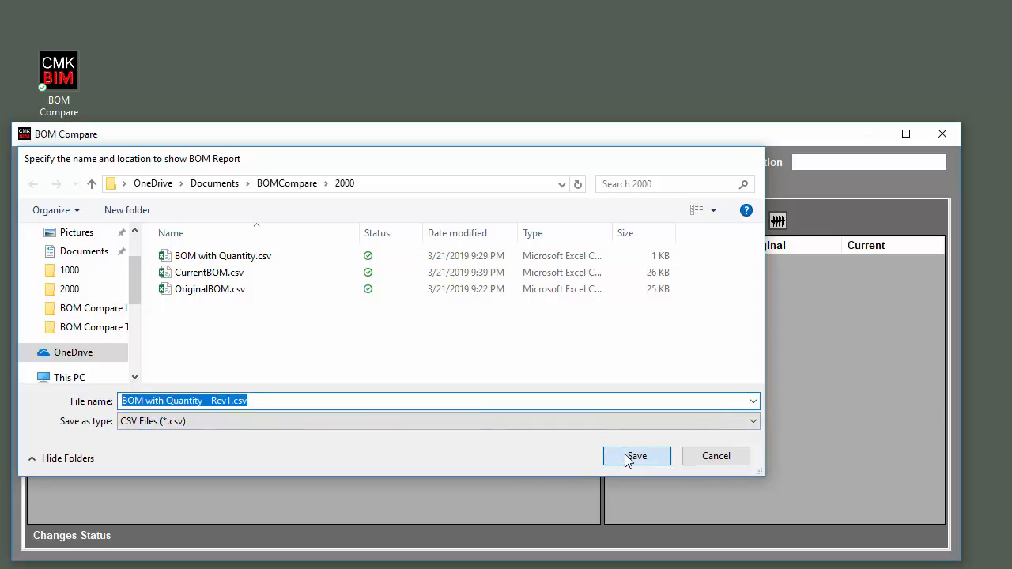
- Switch to the exported report in Excel and examine original against current quantities for marks B1, B3, B4, B5 and B8
{"action": "left_click", "coordinate": [868, 134]}
{"action": "left_click", "coordinate": [273, 360]}
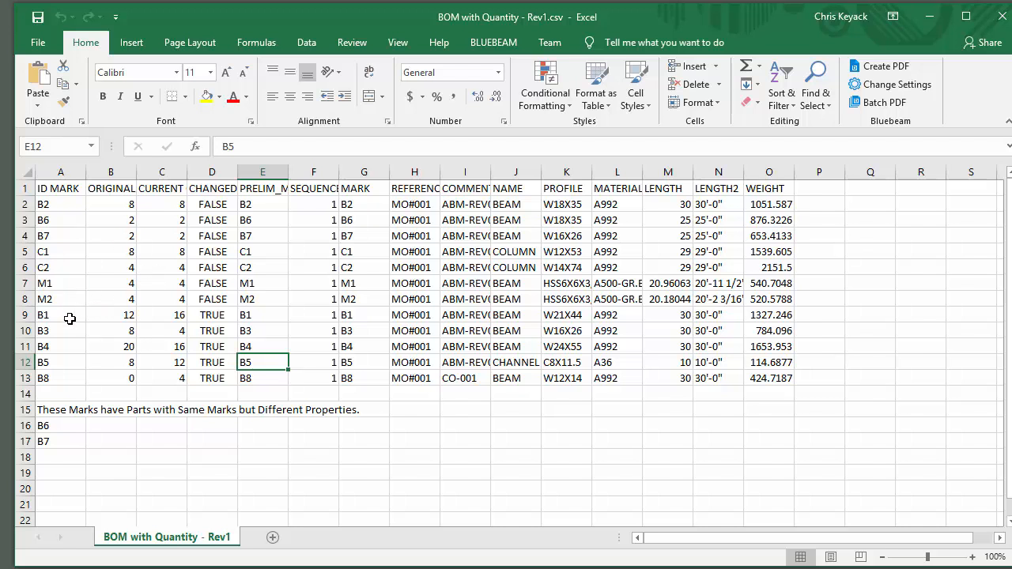
{"action": "left_click_drag", "start_coordinate": [61, 317], "coordinate": [271, 373]}
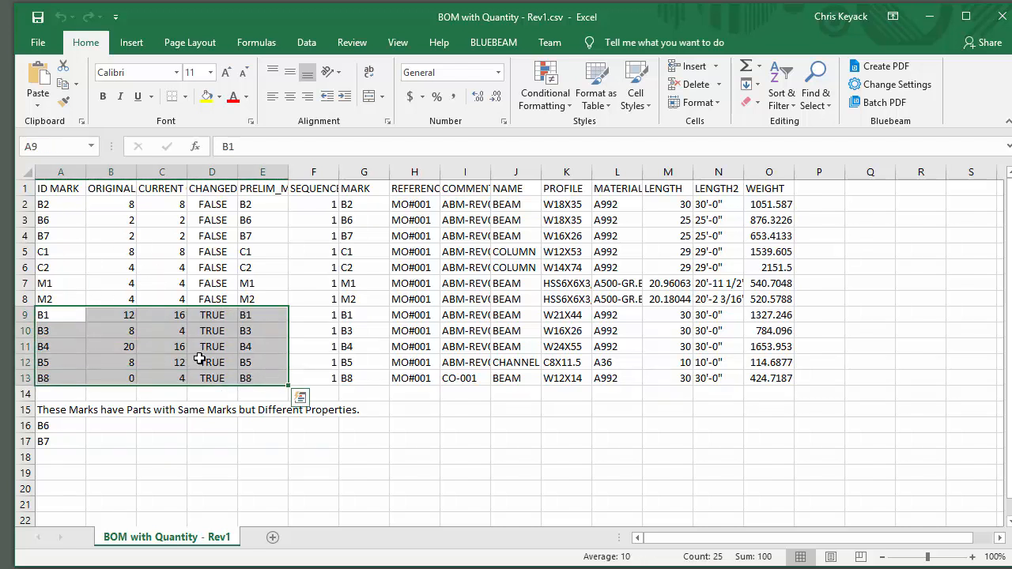
{"action": "left_click", "coordinate": [123, 316]}
{"action": "left_click_drag", "start_coordinate": [64, 316], "coordinate": [66, 371]}
{"action": "left_click", "coordinate": [115, 317]}
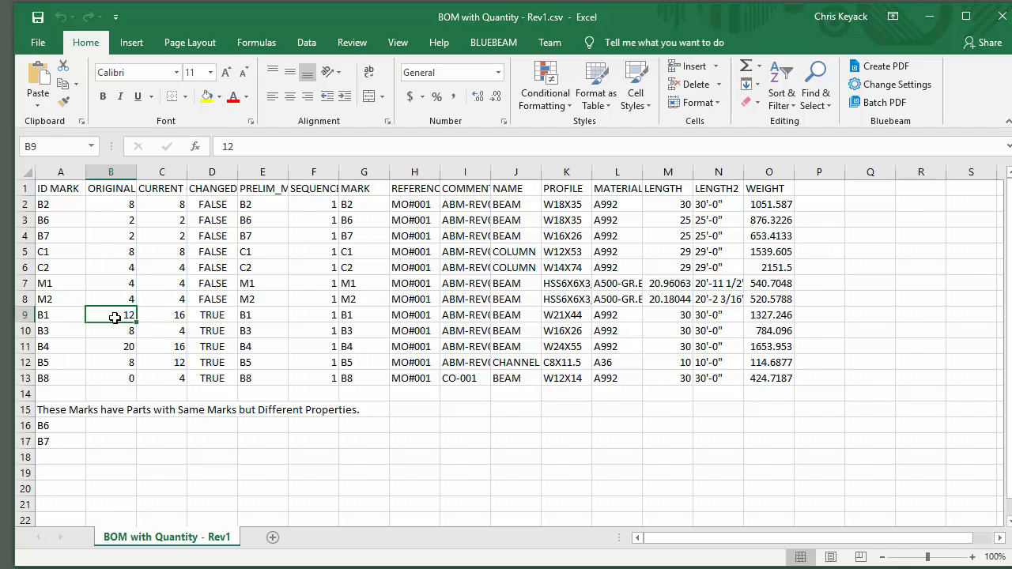
{"action": "key", "text": "Right"}
{"action": "key", "text": "Down"}
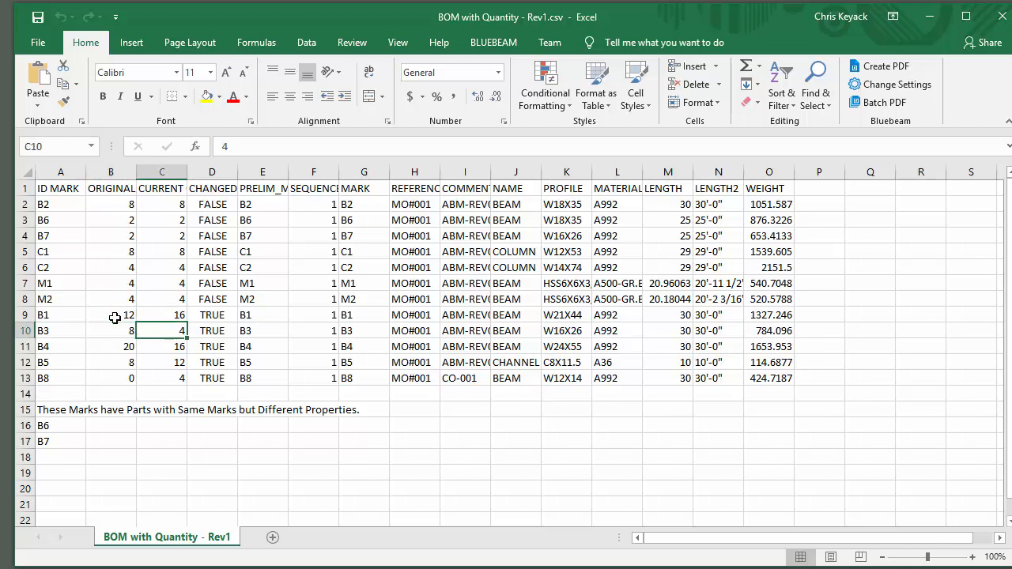
{"action": "key", "text": "Down"}
{"action": "key", "text": "Down"}
{"action": "key", "text": "Left"}
{"action": "key", "text": "Down"}
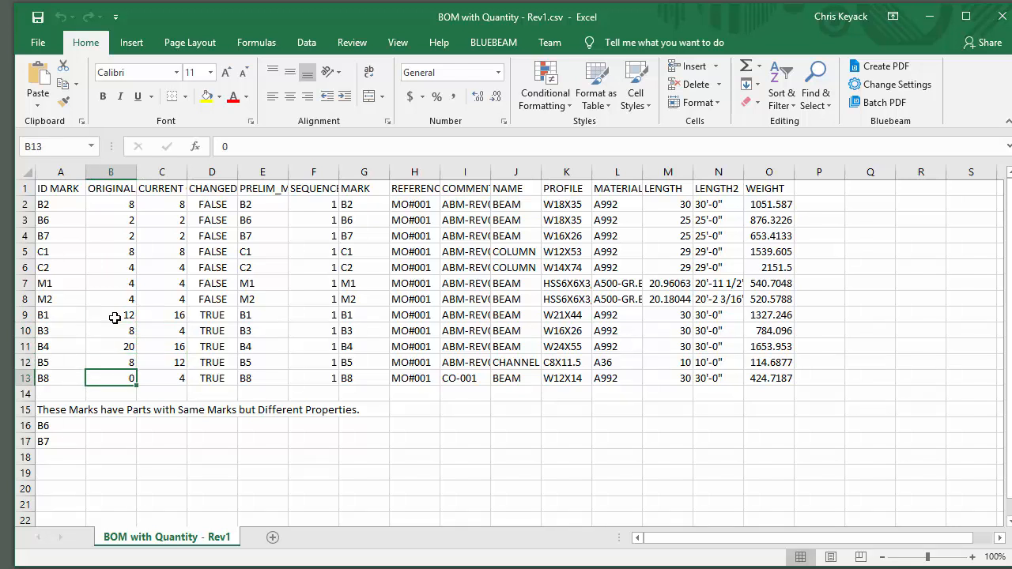
{"action": "key", "text": "Right"}
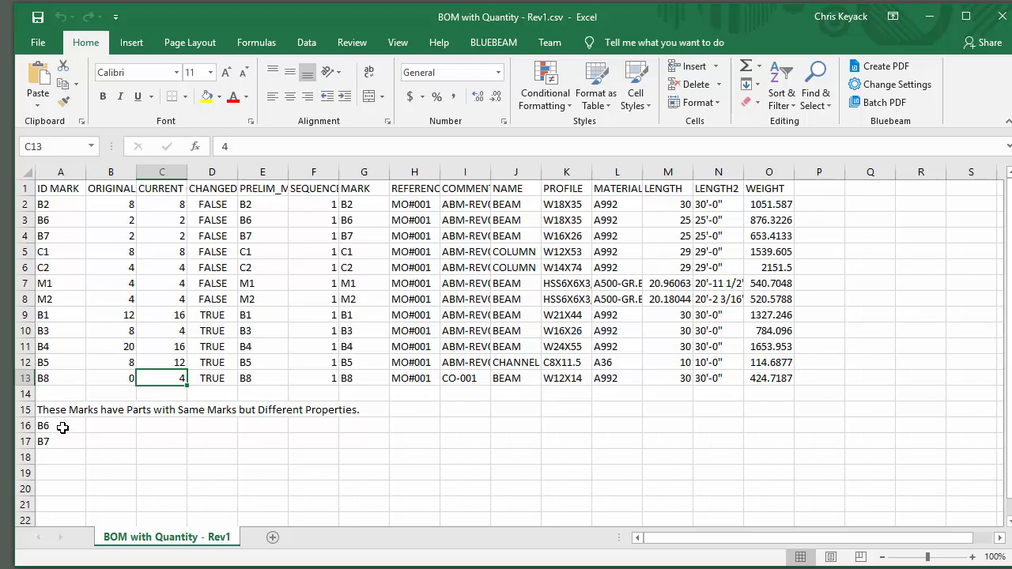
- Check the report's list of marks with same marks but different properties against the table of quantities above it
{"action": "left_click_drag", "start_coordinate": [63, 426], "coordinate": [65, 447]}
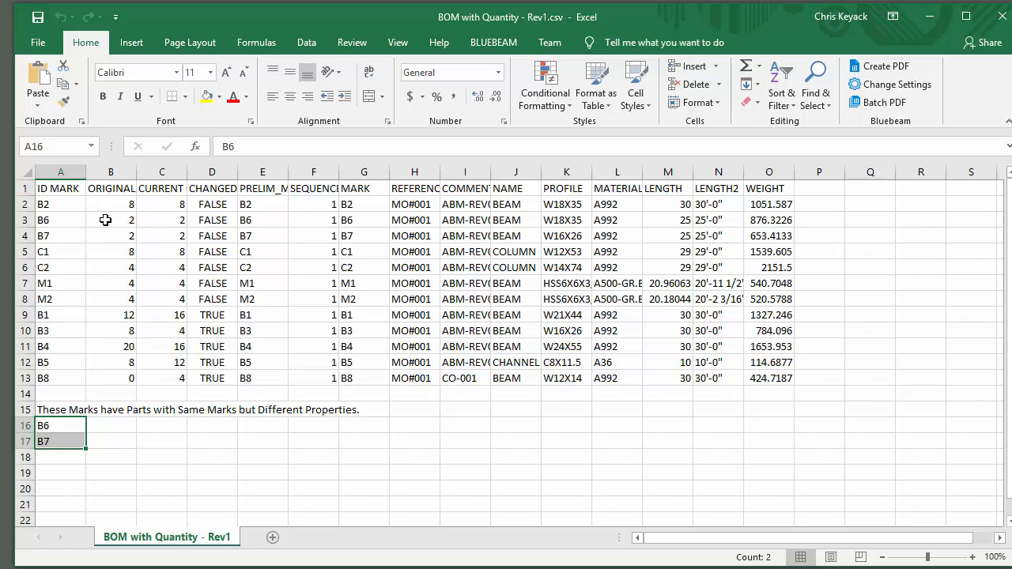
{"action": "left_click_drag", "start_coordinate": [111, 189], "coordinate": [610, 389]}
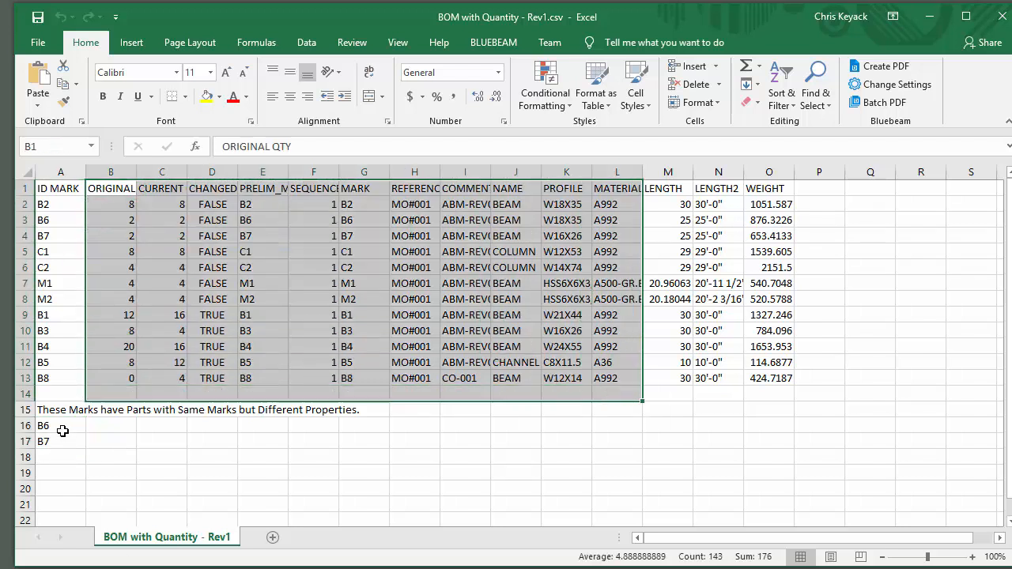
{"action": "left_click", "coordinate": [63, 431]}
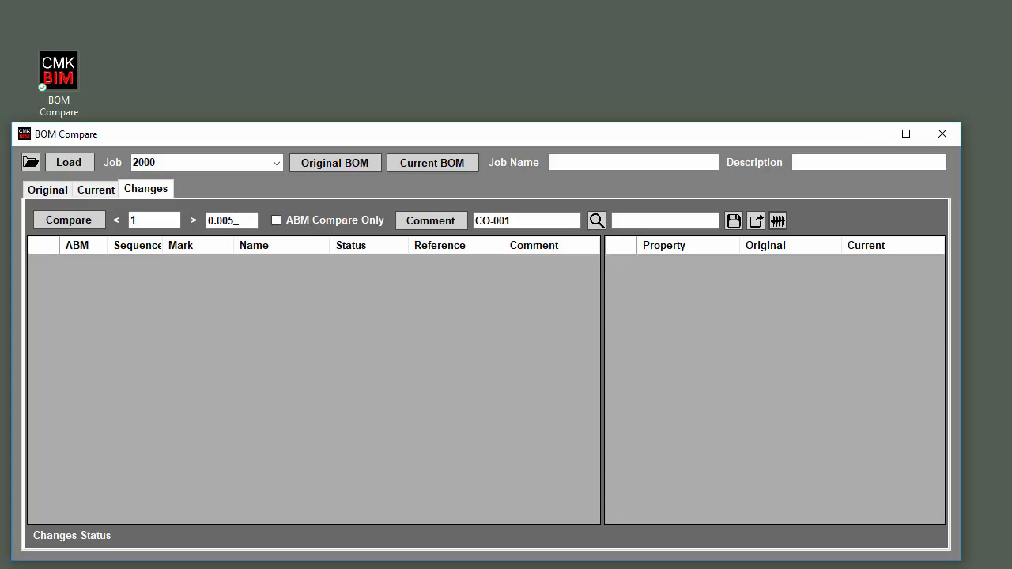
- Compare the original and current BOMs with ABM Compare Only off, and look through the list of changes
{"action": "left_click", "coordinate": [136, 220]}
{"action": "left_click", "coordinate": [275, 221]}
{"action": "left_click", "coordinate": [275, 221]}
{"action": "left_click", "coordinate": [69, 223]}
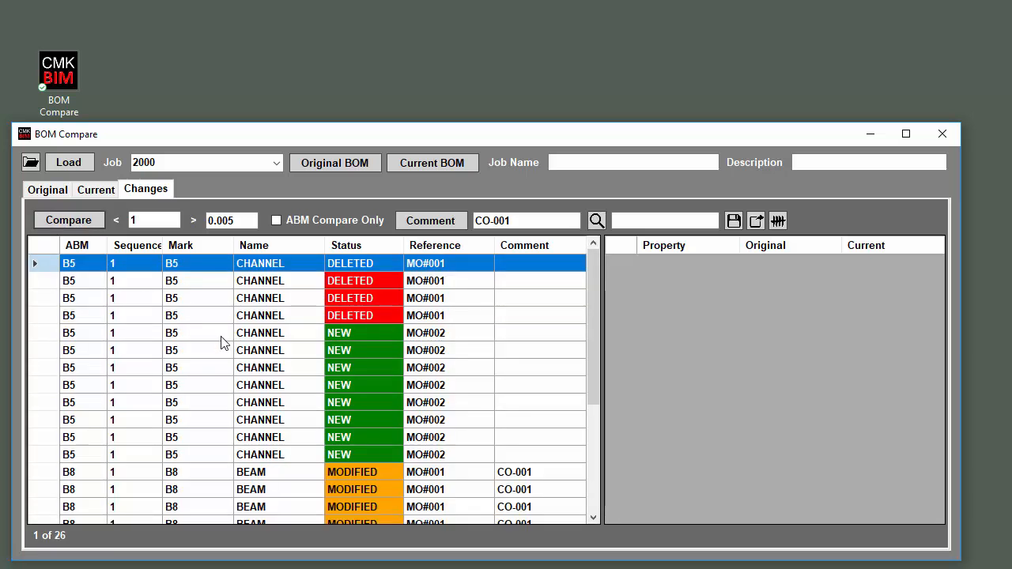
{"action": "scroll", "coordinate": [221, 342], "scroll_direction": "down", "scroll_amount": 4}
{"action": "scroll", "coordinate": [221, 341], "scroll_direction": "up", "scroll_amount": 4}
{"action": "scroll", "coordinate": [268, 364], "scroll_direction": "down", "scroll_amount": 4}
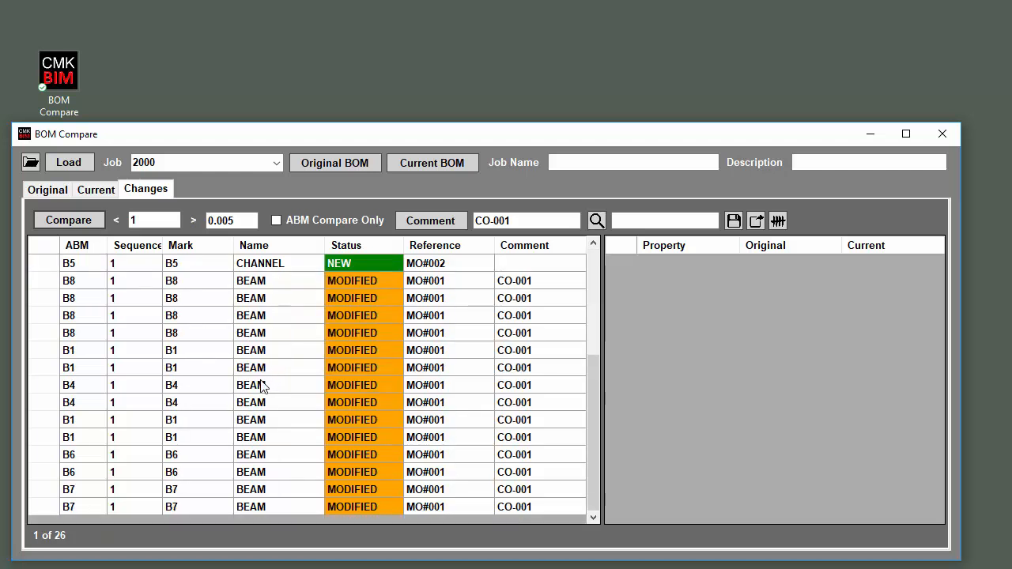
{"action": "scroll", "coordinate": [261, 384], "scroll_direction": "up", "scroll_amount": 4}
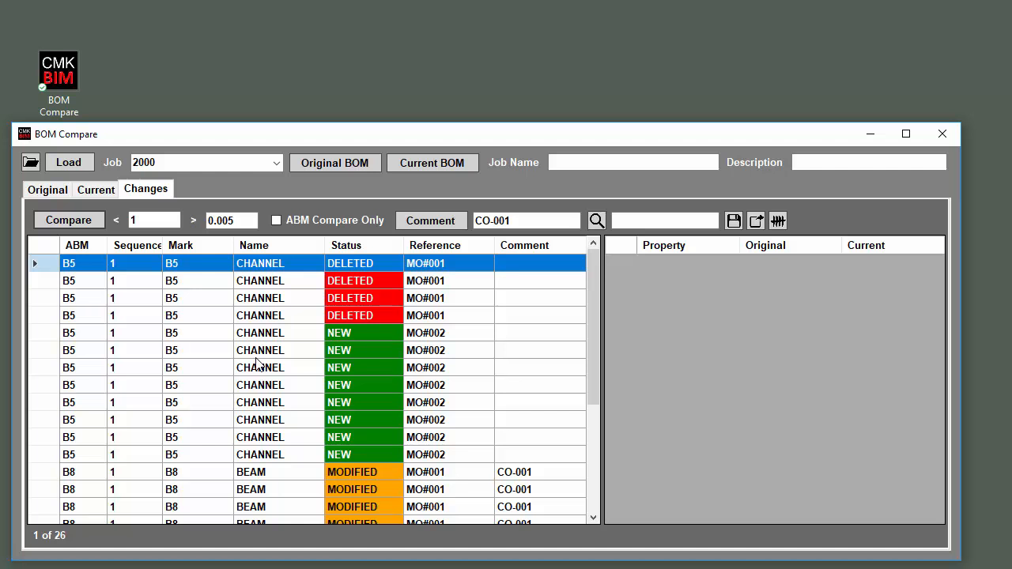
- Examine the status, reference and comment of the deleted and new B5 channels and the modified beams below them
{"action": "left_click", "coordinate": [78, 283]}
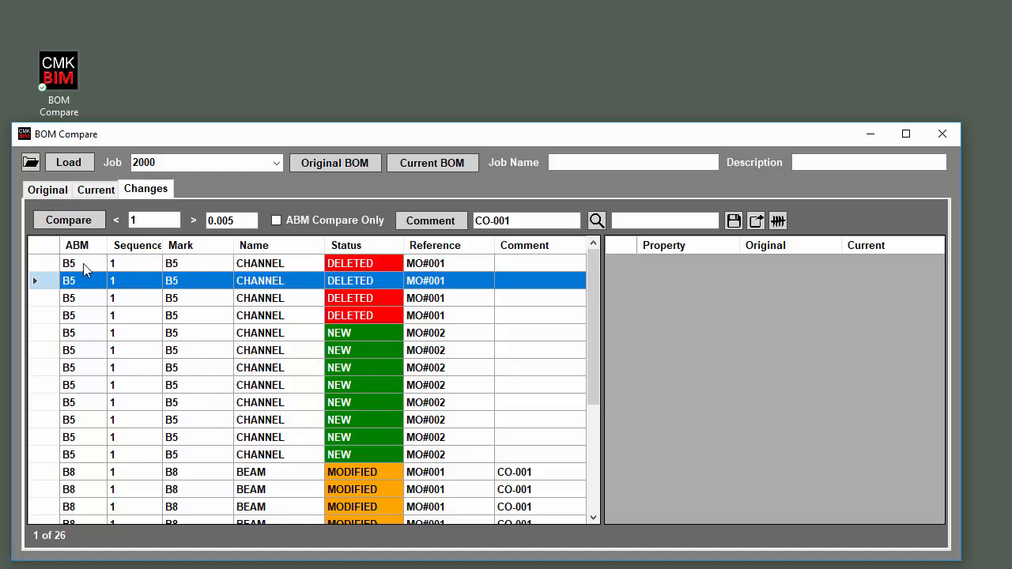
{"action": "left_click", "coordinate": [83, 265]}
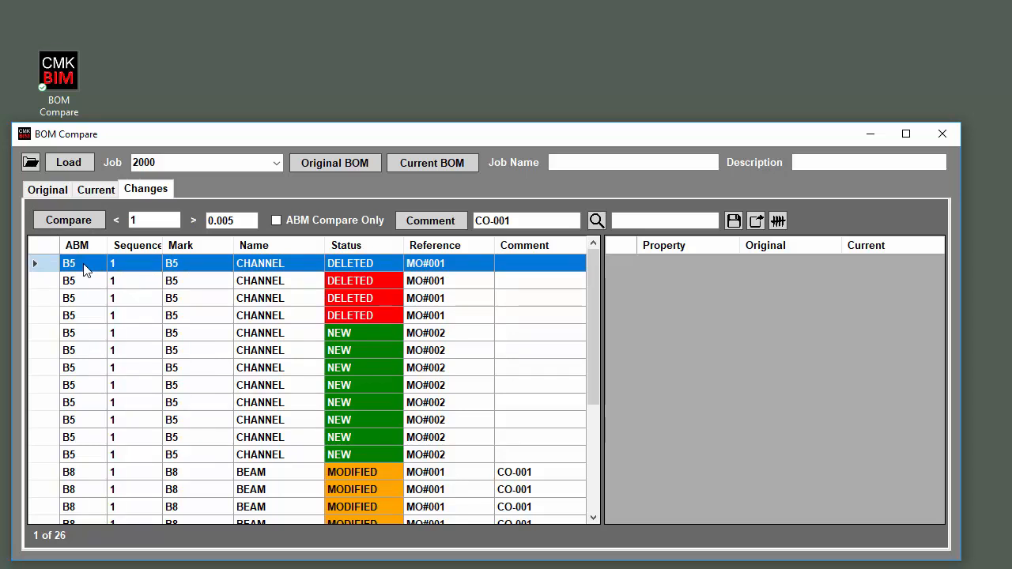
{"action": "left_click", "coordinate": [45, 190]}
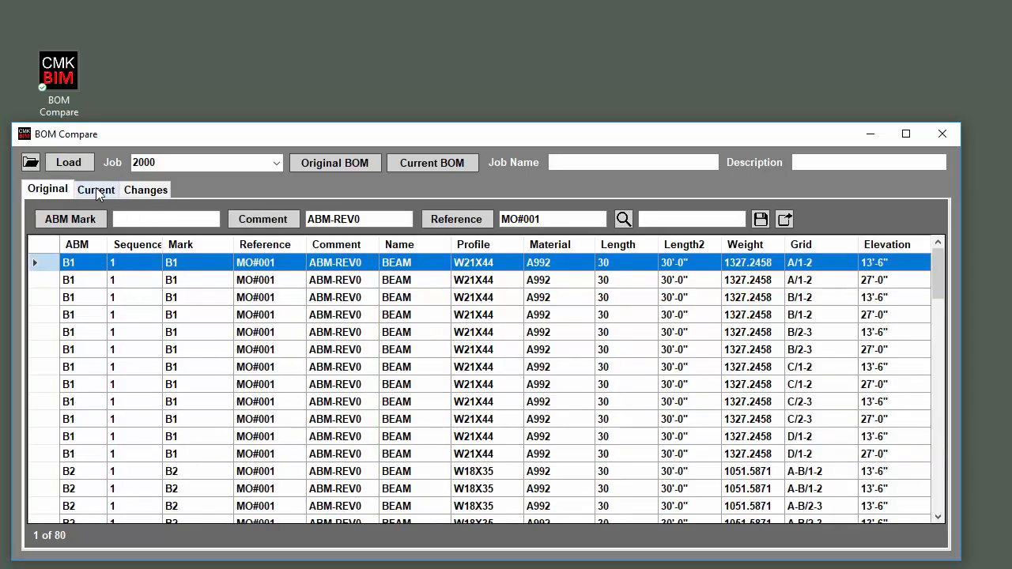
{"action": "left_click", "coordinate": [109, 190]}
{"action": "left_click", "coordinate": [133, 189]}
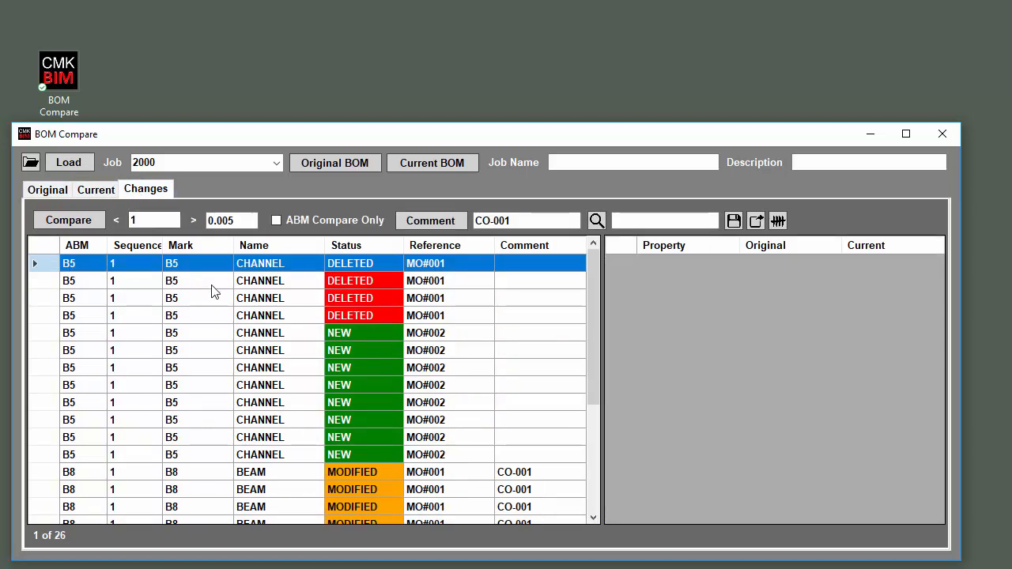
{"action": "left_click", "coordinate": [271, 283]}
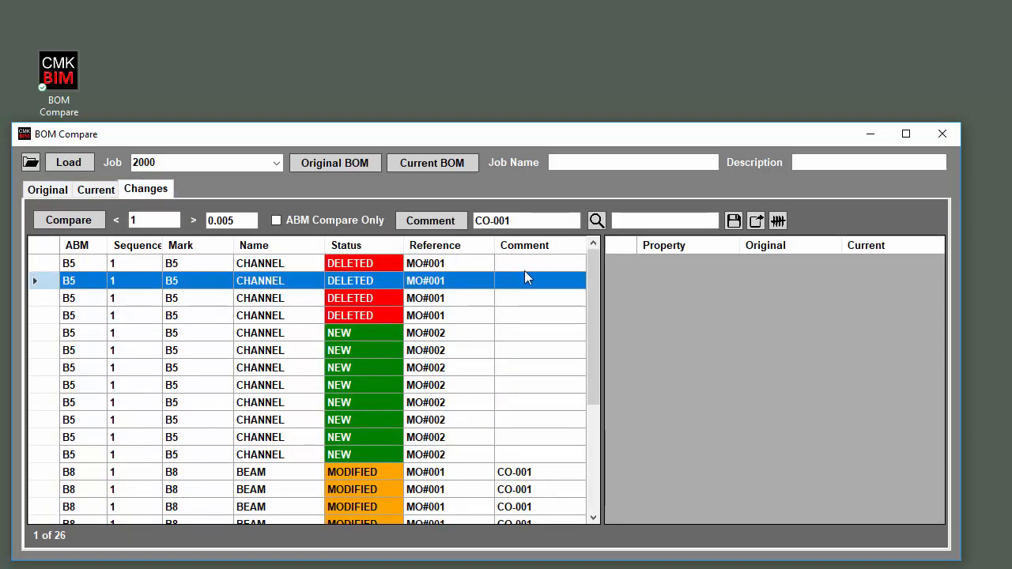
{"action": "key", "text": "Up"}
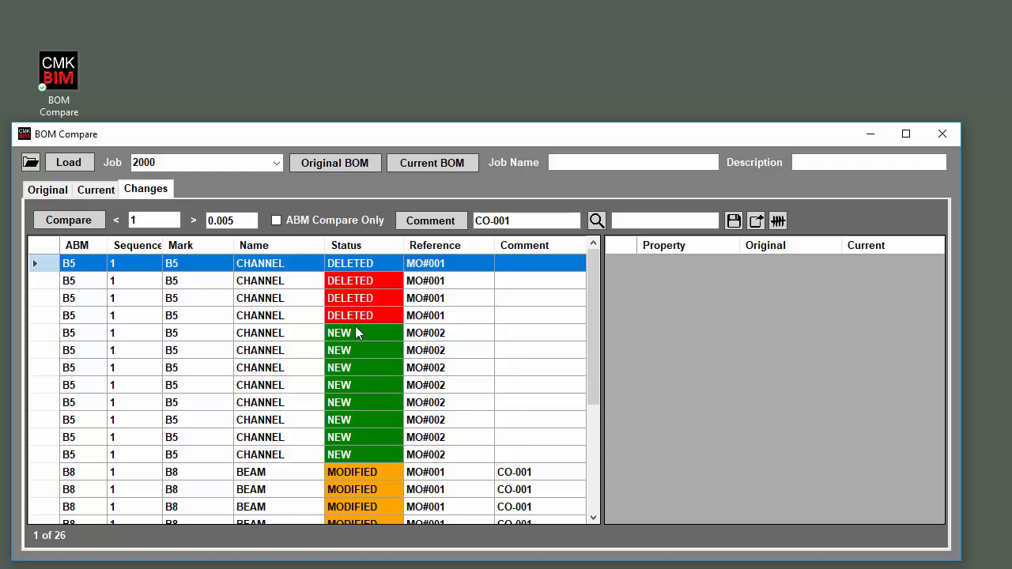
{"action": "left_click", "coordinate": [448, 337]}
{"action": "scroll", "coordinate": [503, 439], "scroll_direction": "down", "scroll_amount": 4}
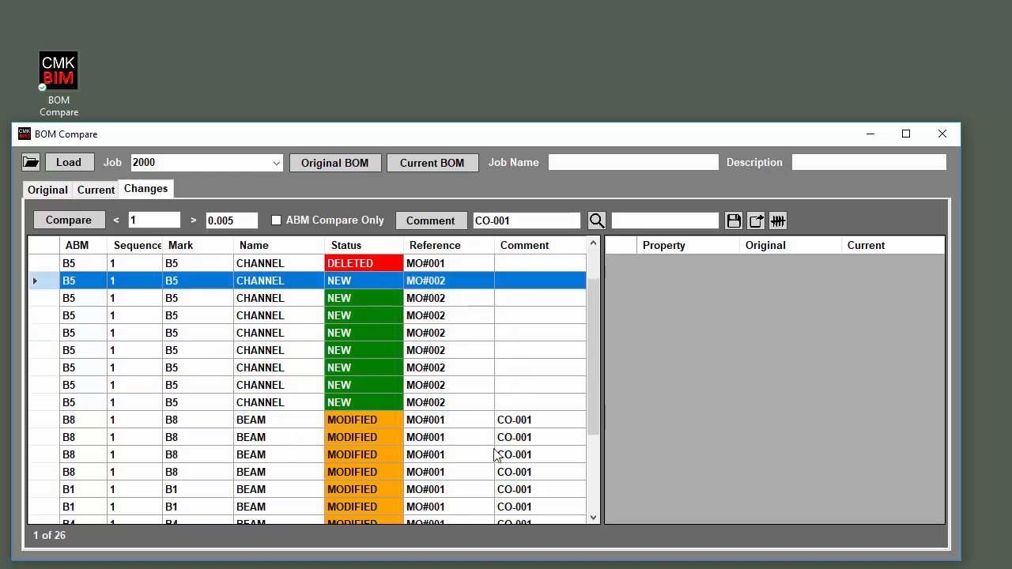
{"action": "scroll", "coordinate": [393, 320], "scroll_direction": "up", "scroll_amount": 3}
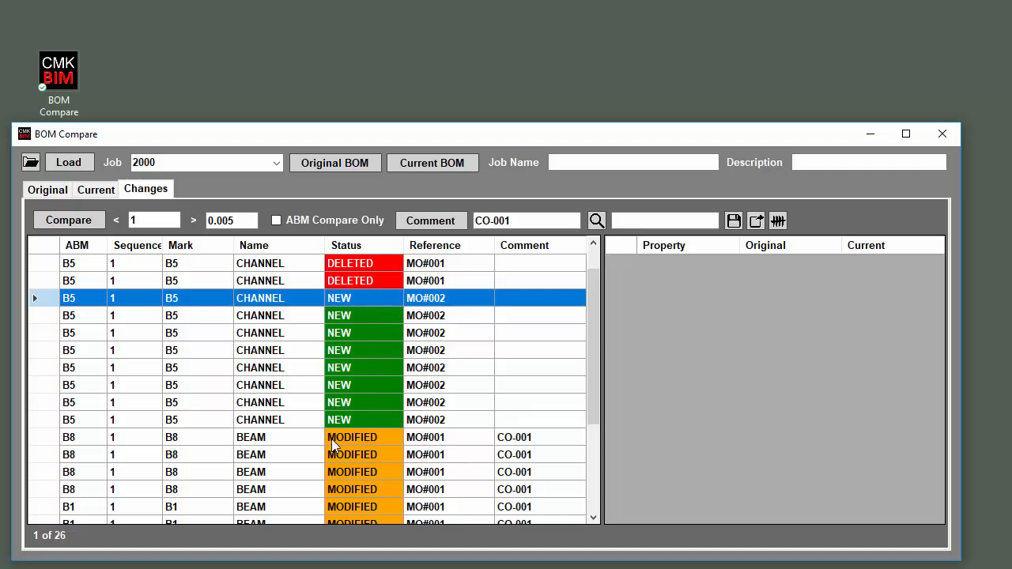
{"action": "scroll", "coordinate": [331, 439], "scroll_direction": "down", "scroll_amount": 2}
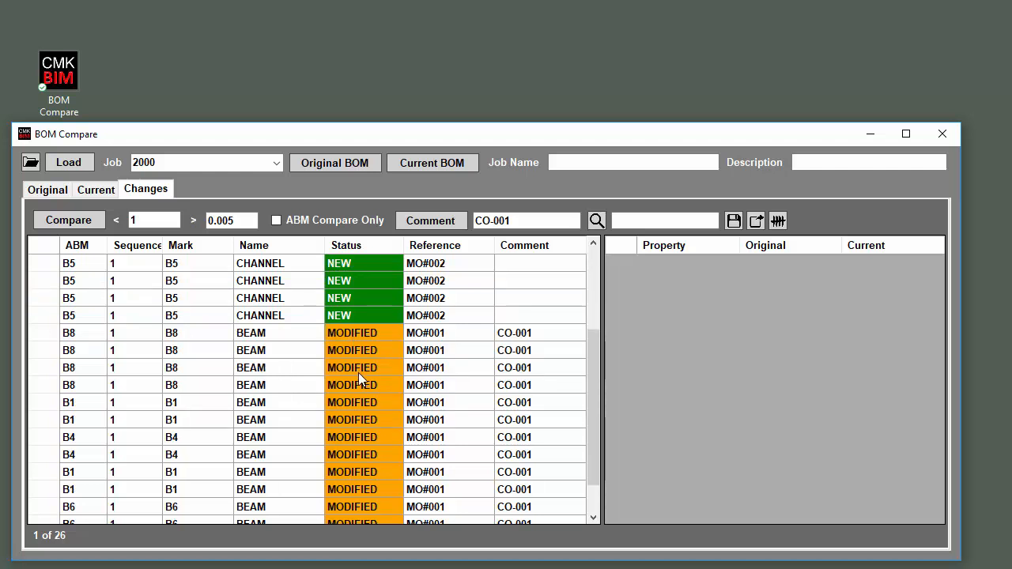
- Inspect the second modified B8 beam's original and current properties, including profile, mark, comment, ABM, weight and length
{"action": "left_click", "coordinate": [353, 348]}
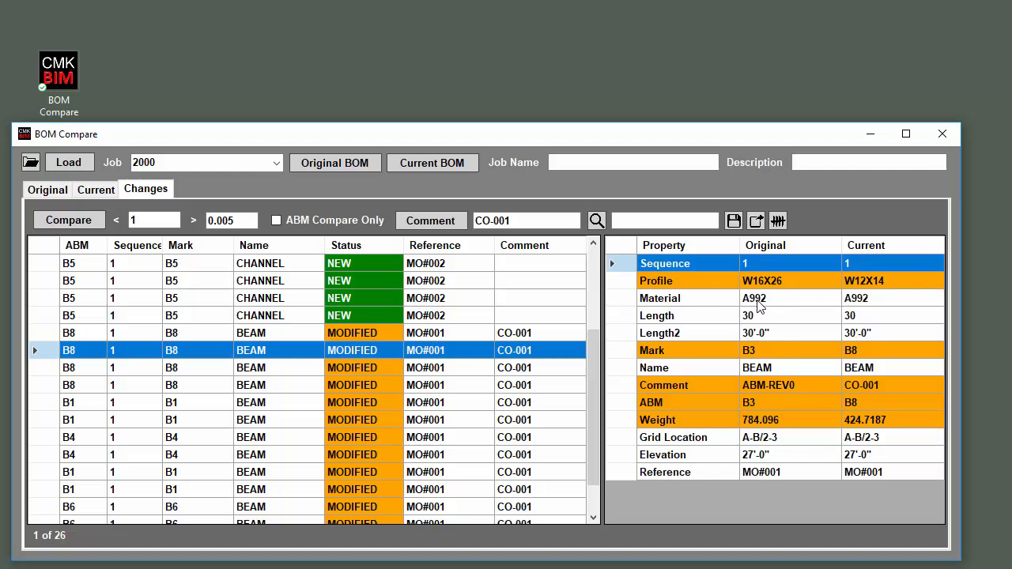
{"action": "left_click", "coordinate": [692, 286]}
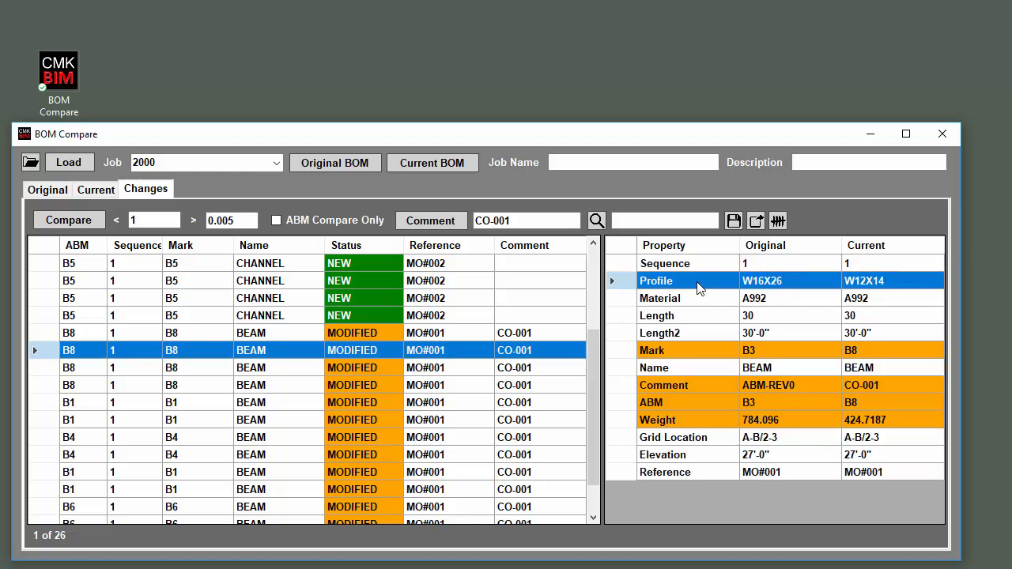
{"action": "left_click", "coordinate": [715, 356]}
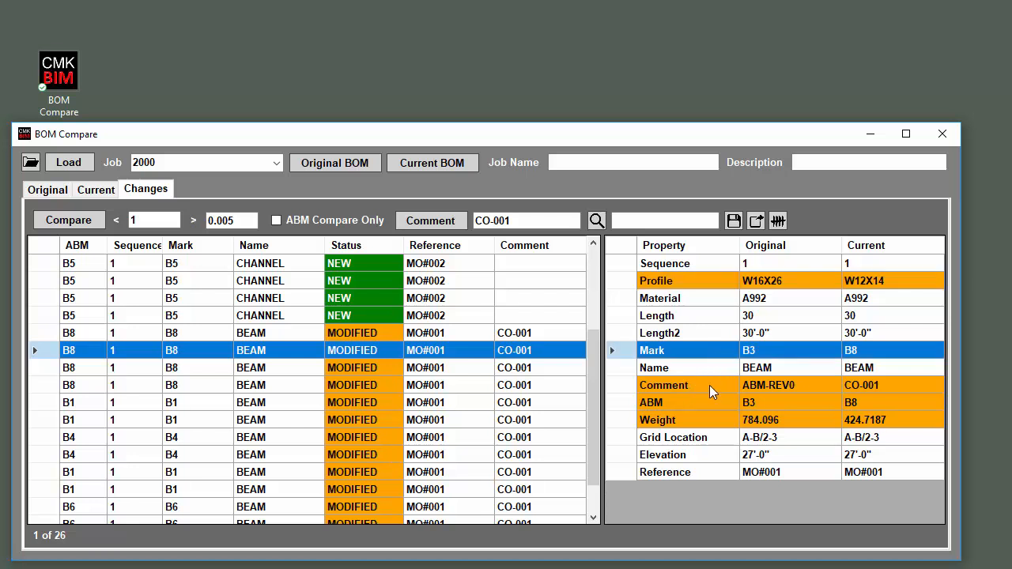
{"action": "left_click", "coordinate": [709, 385]}
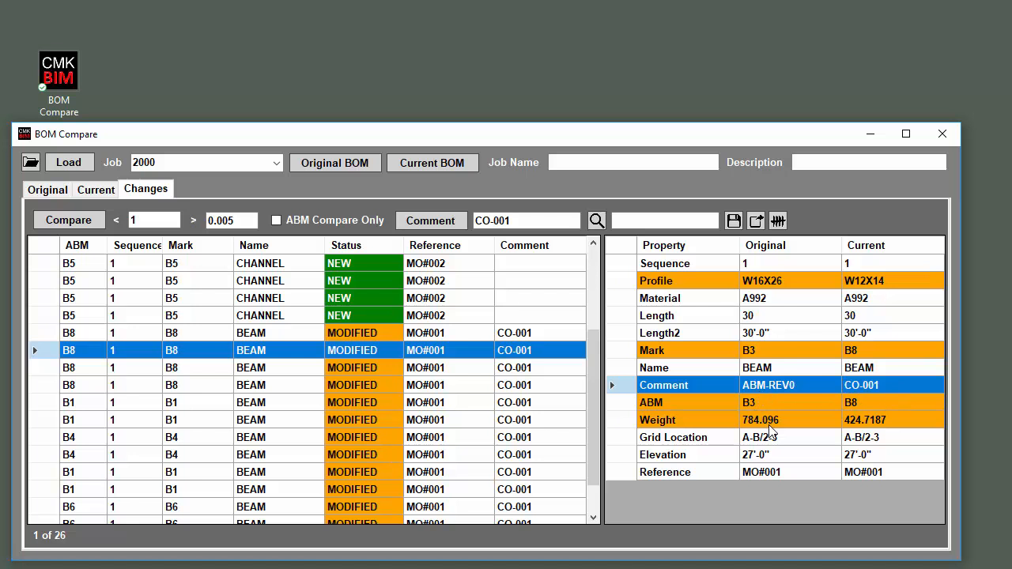
{"action": "left_click", "coordinate": [760, 403]}
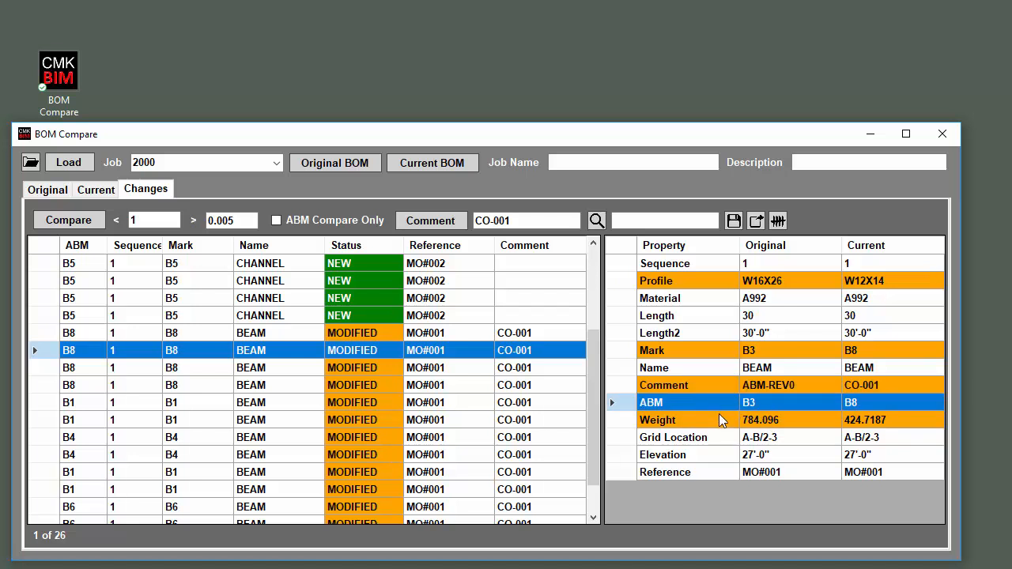
{"action": "left_click", "coordinate": [713, 427]}
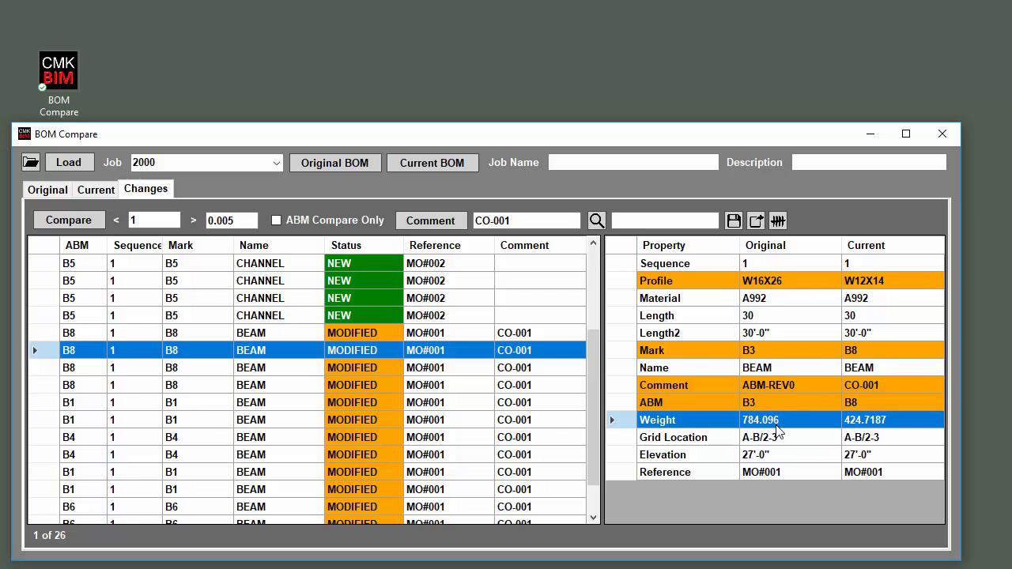
{"action": "left_click_drag", "start_coordinate": [681, 302], "coordinate": [684, 335]}
{"action": "left_click", "coordinate": [727, 338]}
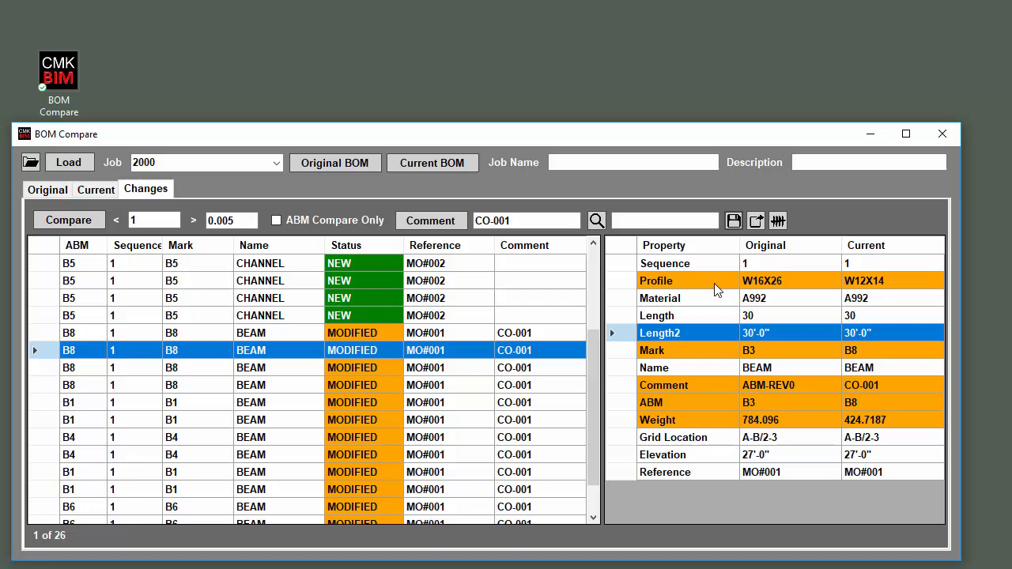
{"action": "left_click", "coordinate": [596, 109]}
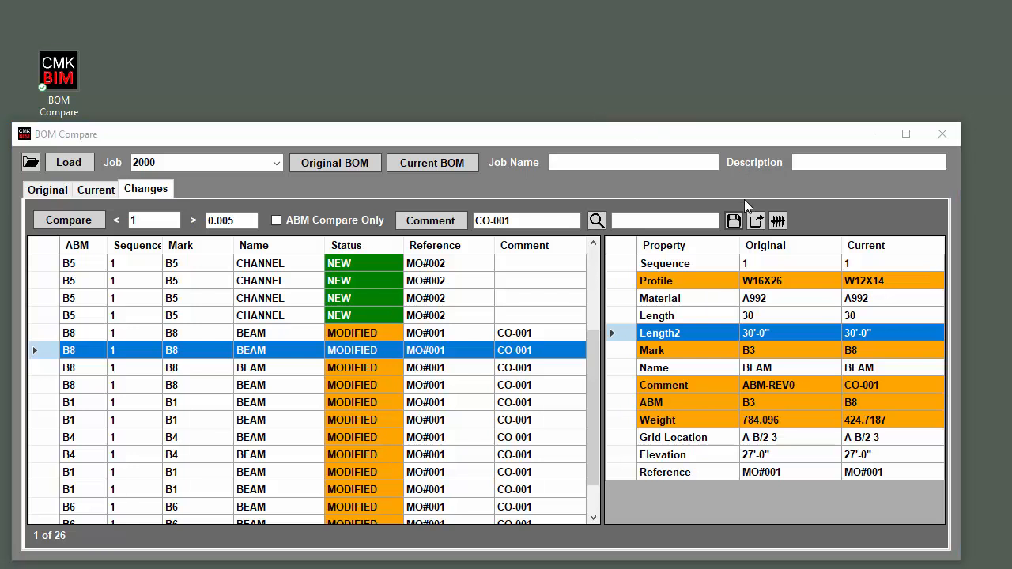
- Select every member in the list of changes and export them as ChangesReport.csv to the job 2000 folder
{"action": "scroll", "coordinate": [271, 334], "scroll_direction": "up", "scroll_amount": 3}
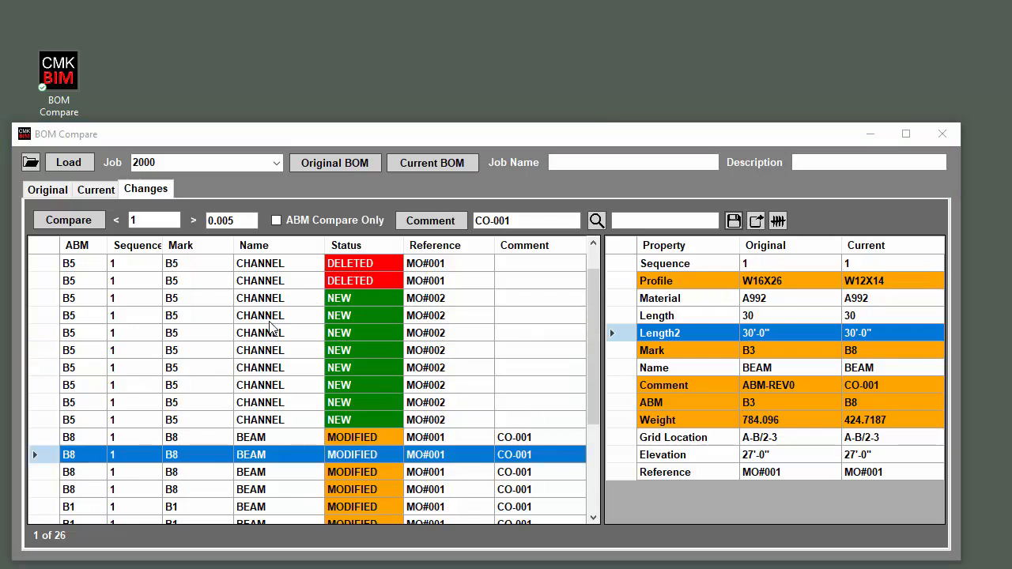
{"action": "left_click", "coordinate": [55, 261]}
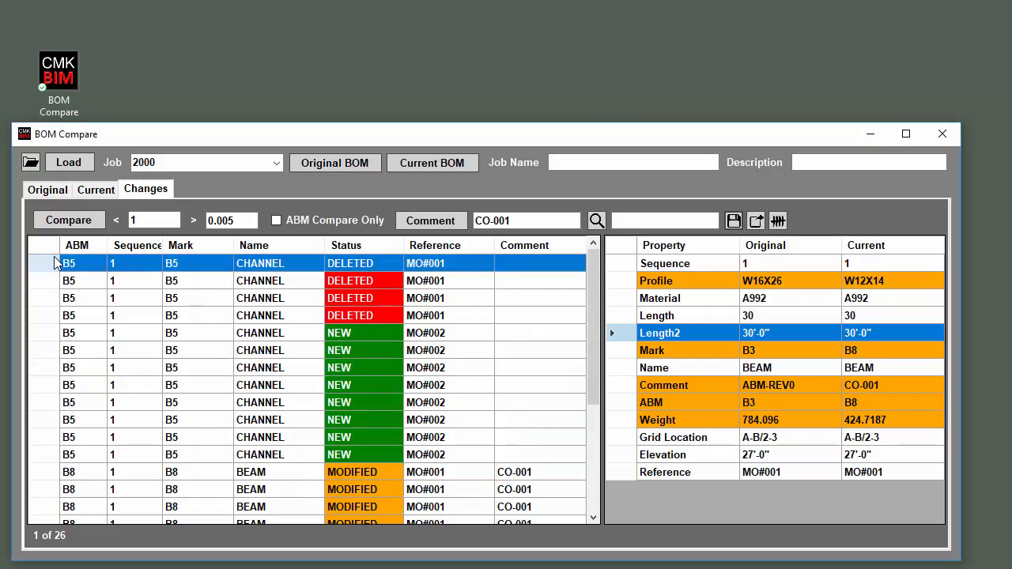
{"action": "key", "text": "ctrl+a"}
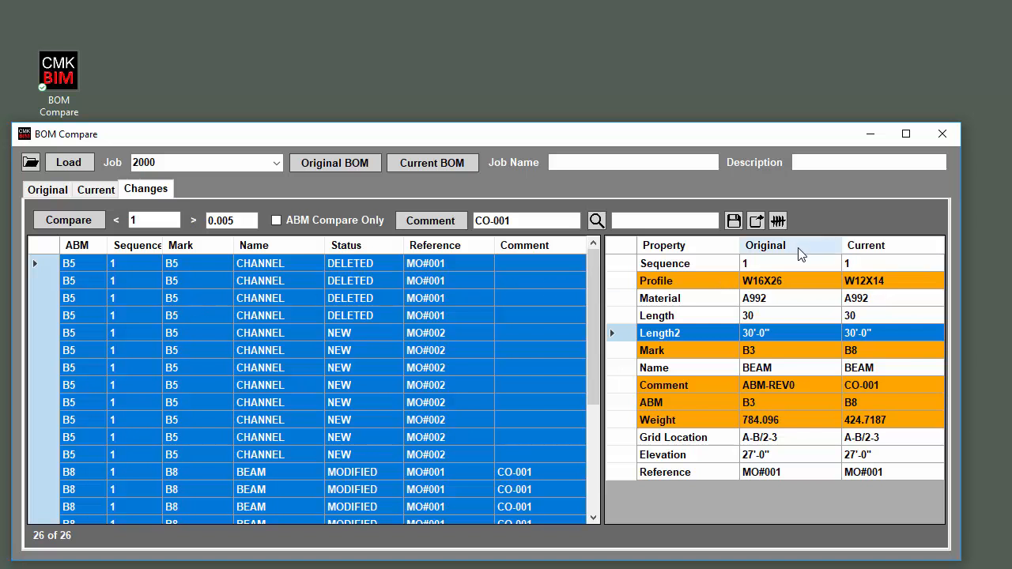
{"action": "left_click", "coordinate": [755, 221]}
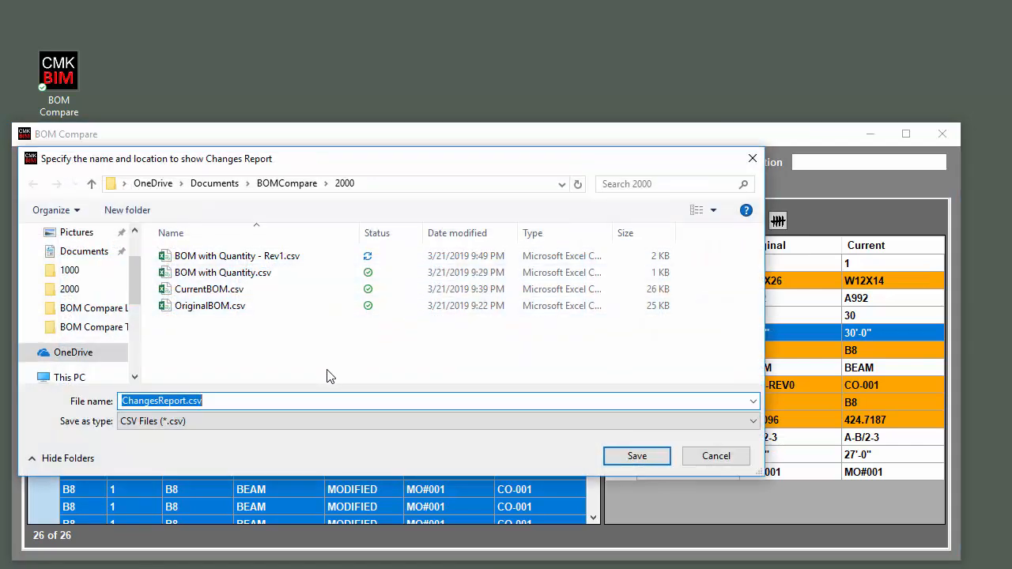
{"action": "left_click", "coordinate": [637, 456]}
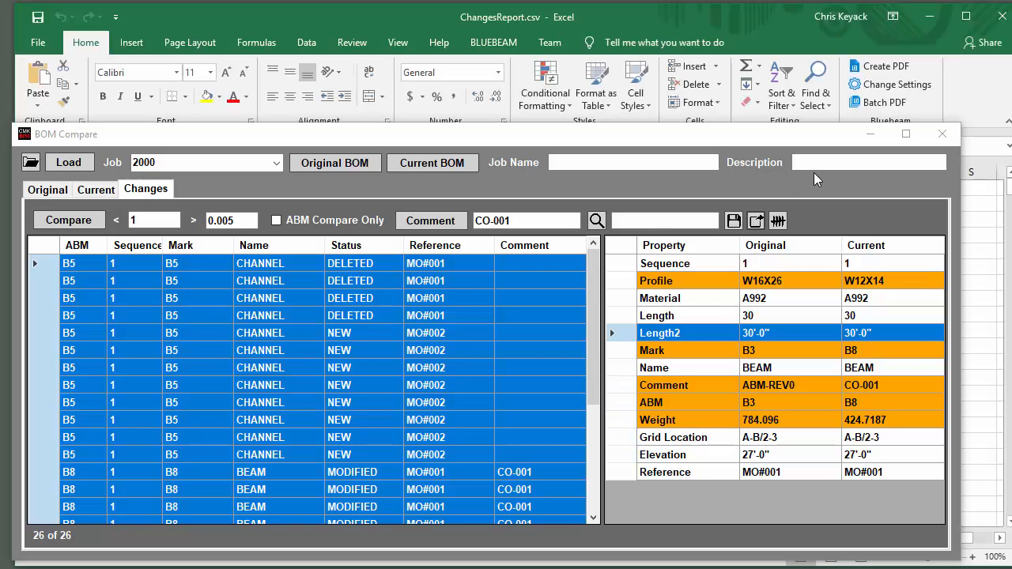
- Look through the changes report in Excel, checking the properties listed under each deleted B5 channel, including grid and elevation
{"action": "left_click", "coordinate": [870, 134]}
{"action": "left_click", "coordinate": [158, 283]}
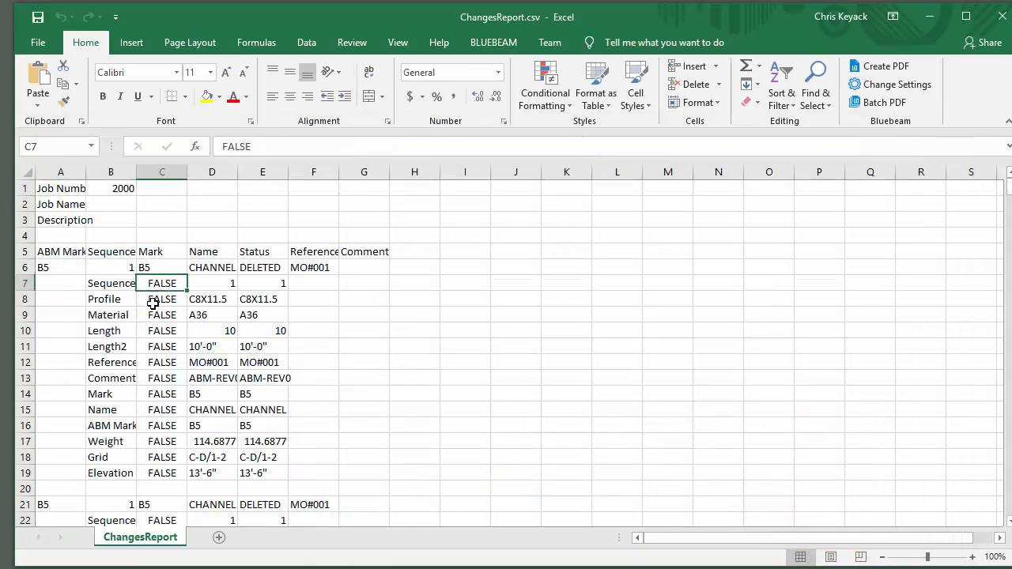
{"action": "scroll", "coordinate": [305, 327], "scroll_direction": "down", "scroll_amount": 3}
{"action": "scroll", "coordinate": [207, 370], "scroll_direction": "up", "scroll_amount": 3}
{"action": "scroll", "coordinate": [87, 297], "scroll_direction": "down", "scroll_amount": 3}
{"action": "scroll", "coordinate": [89, 297], "scroll_direction": "down", "scroll_amount": 10}
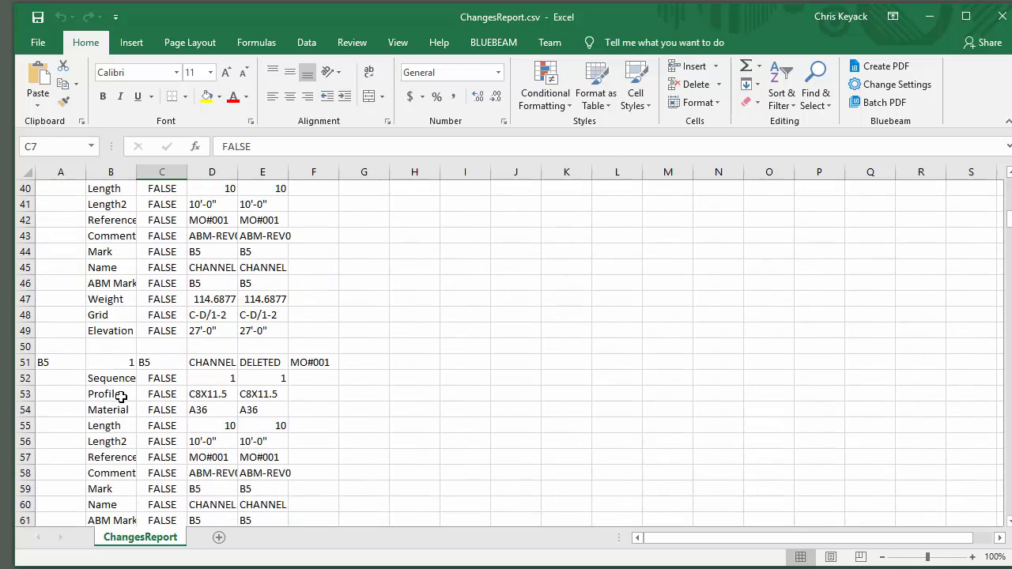
{"action": "left_click_drag", "start_coordinate": [94, 316], "coordinate": [277, 334]}
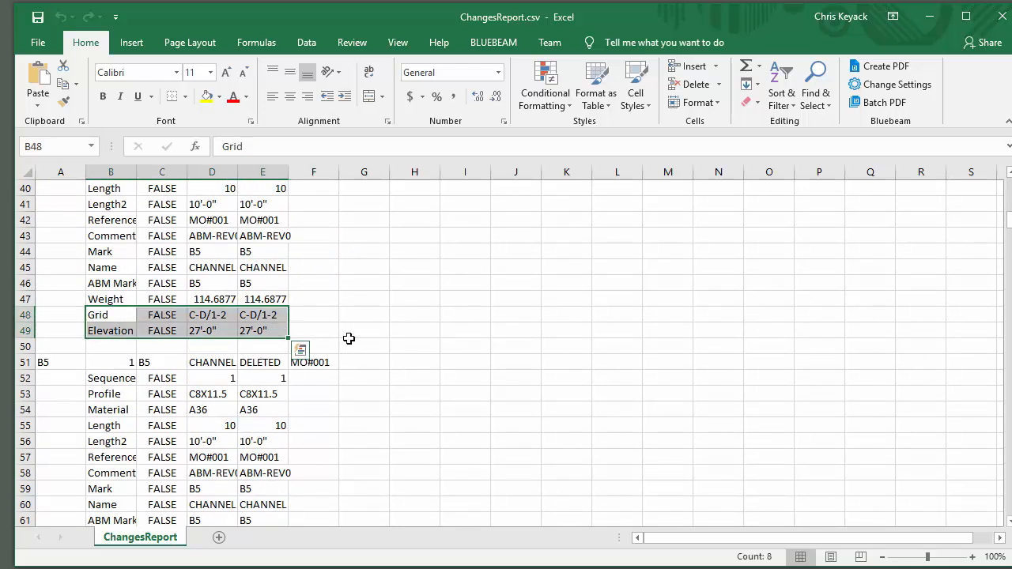
{"action": "left_click", "coordinate": [349, 340]}
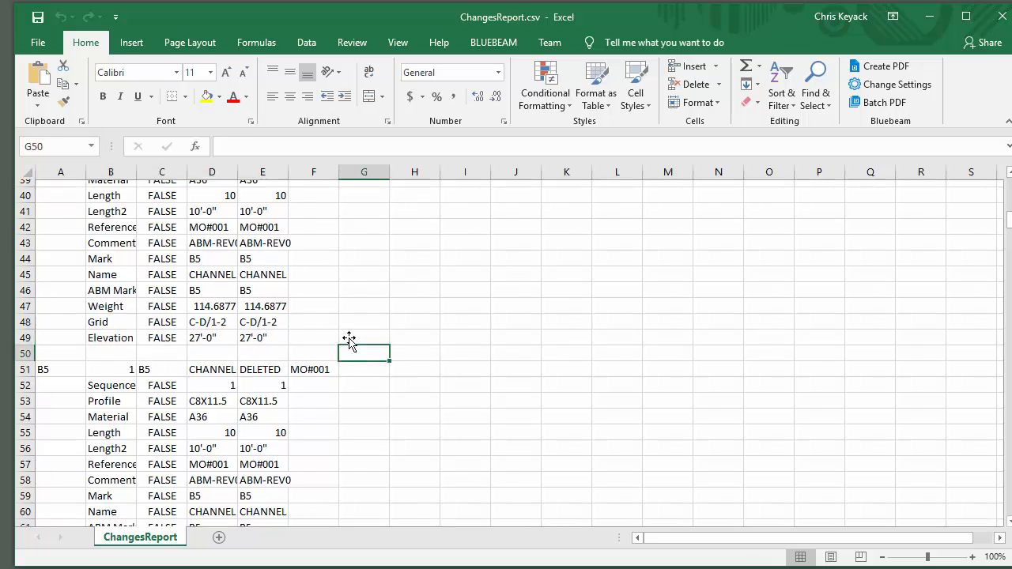
{"action": "scroll", "coordinate": [345, 341], "scroll_direction": "up", "scroll_amount": 13}
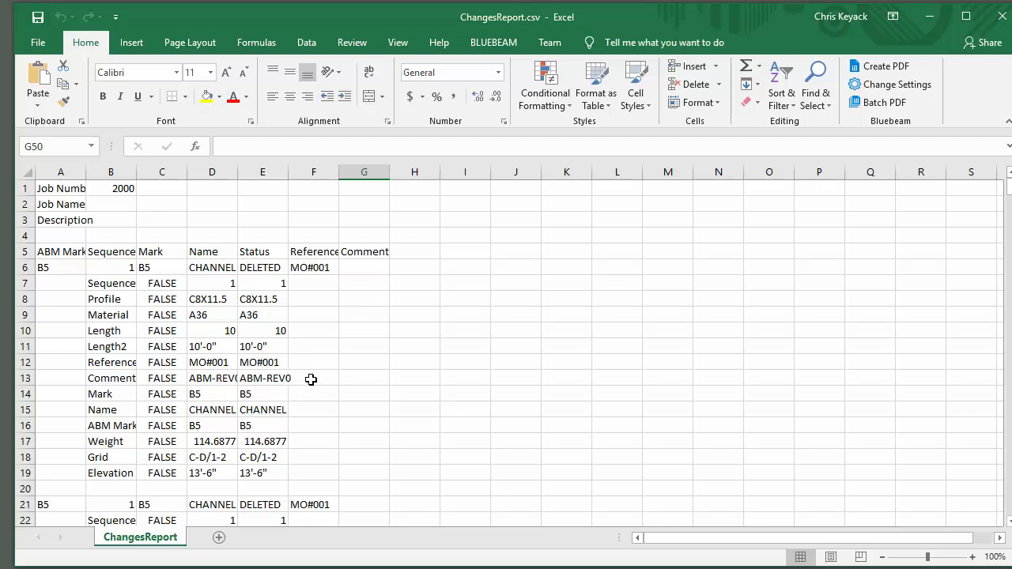
- Switch to Tekla Structures, launch BOM Compare for Tekla and move its window clear of the model
{"action": "left_click", "coordinate": [419, 342]}
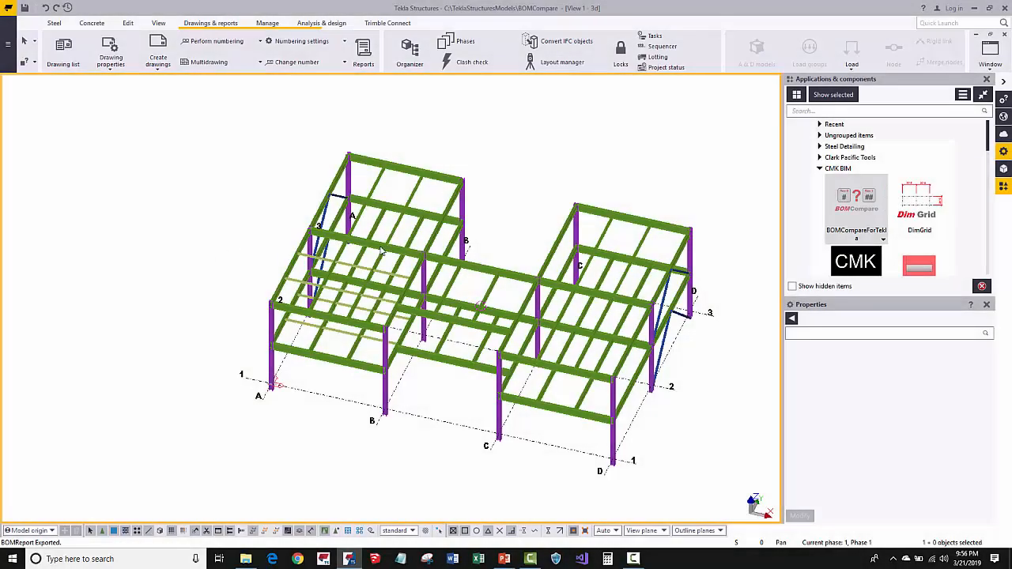
{"action": "left_click", "coordinate": [858, 209]}
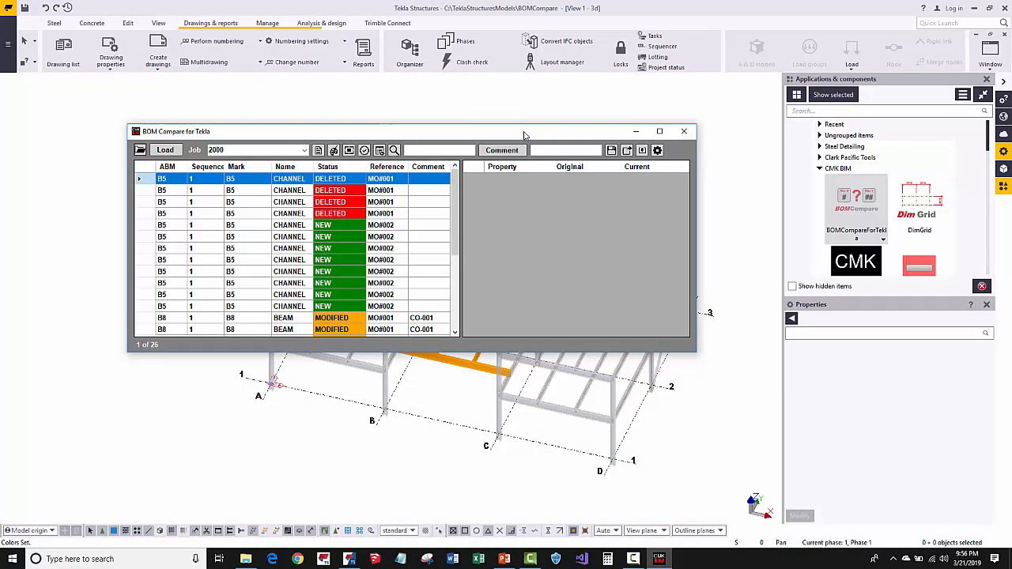
{"action": "left_click_drag", "start_coordinate": [524, 136], "coordinate": [410, 97]}
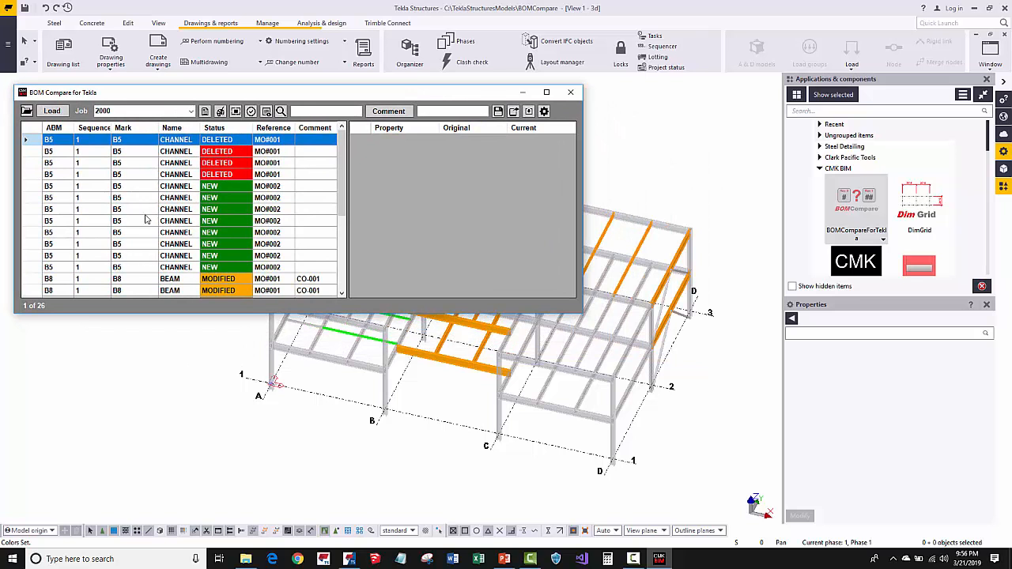
- Examine the full list of deleted, new and modified members against the status-coloured members in the 3D model
{"action": "scroll", "coordinate": [145, 219], "scroll_direction": "down", "scroll_amount": 4}
{"action": "scroll", "coordinate": [138, 263], "scroll_direction": "up", "scroll_amount": 4}
{"action": "middle_click_drag", "start_coordinate": [403, 335], "coordinate": [601, 387], "text": "ctrl"}
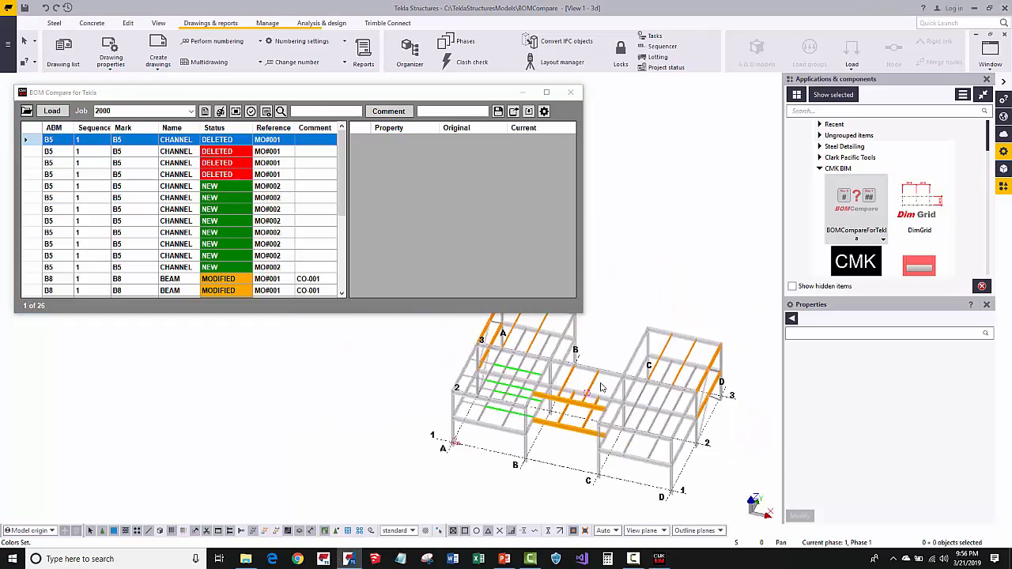
{"action": "scroll", "coordinate": [633, 391], "scroll_direction": "up", "scroll_amount": 4}
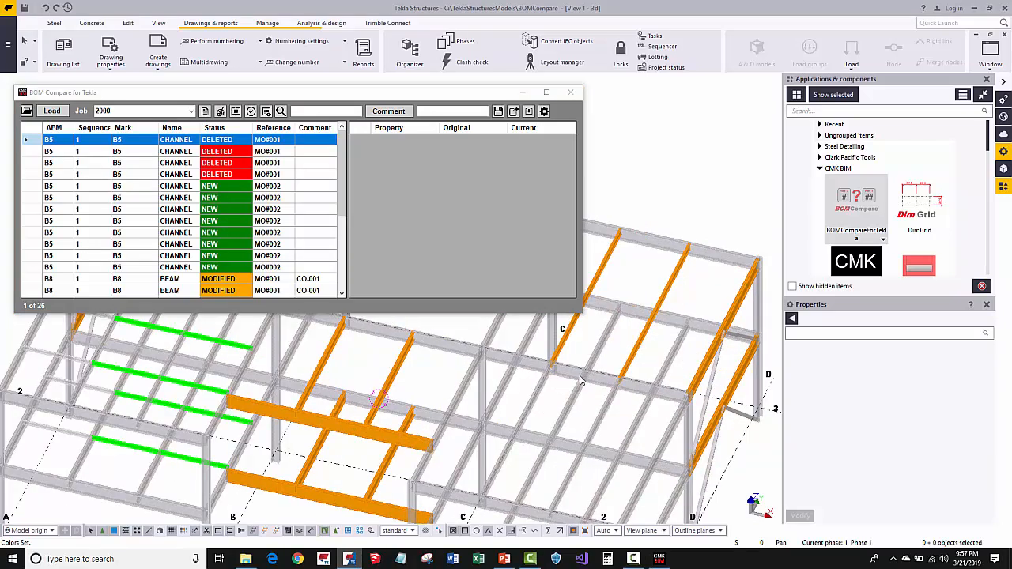
{"action": "scroll", "coordinate": [208, 266], "scroll_direction": "down", "scroll_amount": 4}
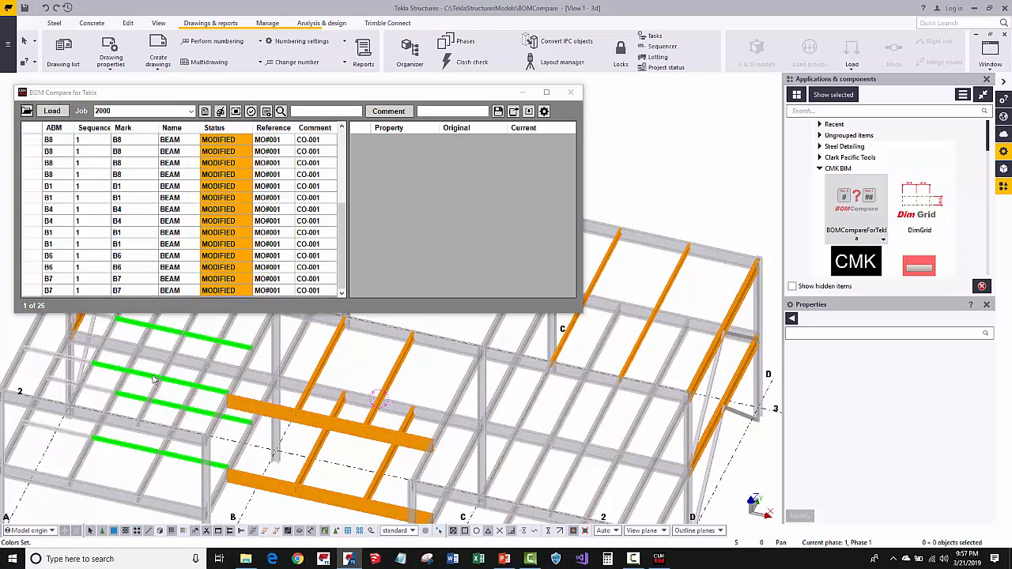
{"action": "scroll", "coordinate": [302, 409], "scroll_direction": "down", "scroll_amount": 3}
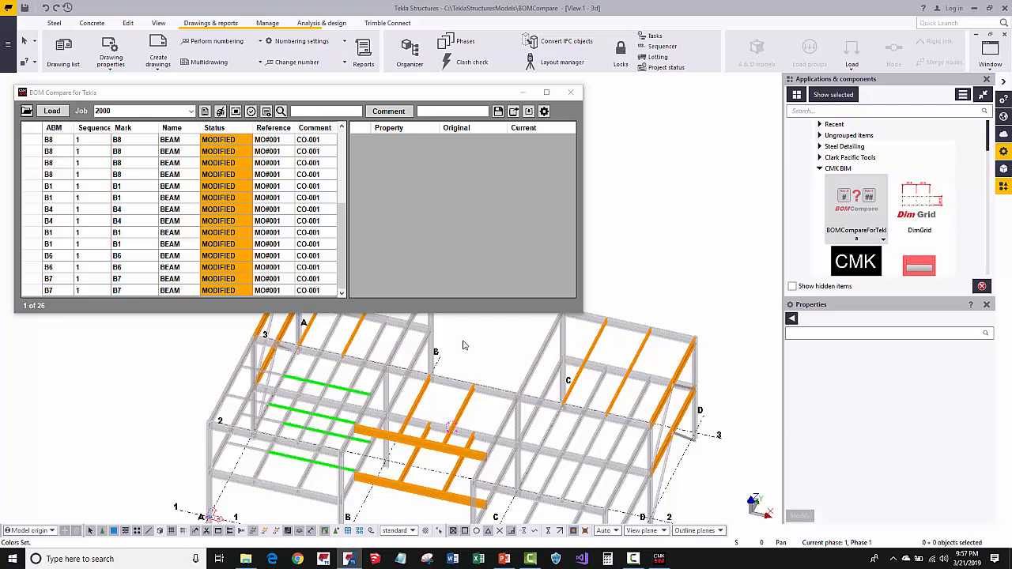
{"action": "scroll", "coordinate": [306, 267], "scroll_direction": "up", "scroll_amount": 4}
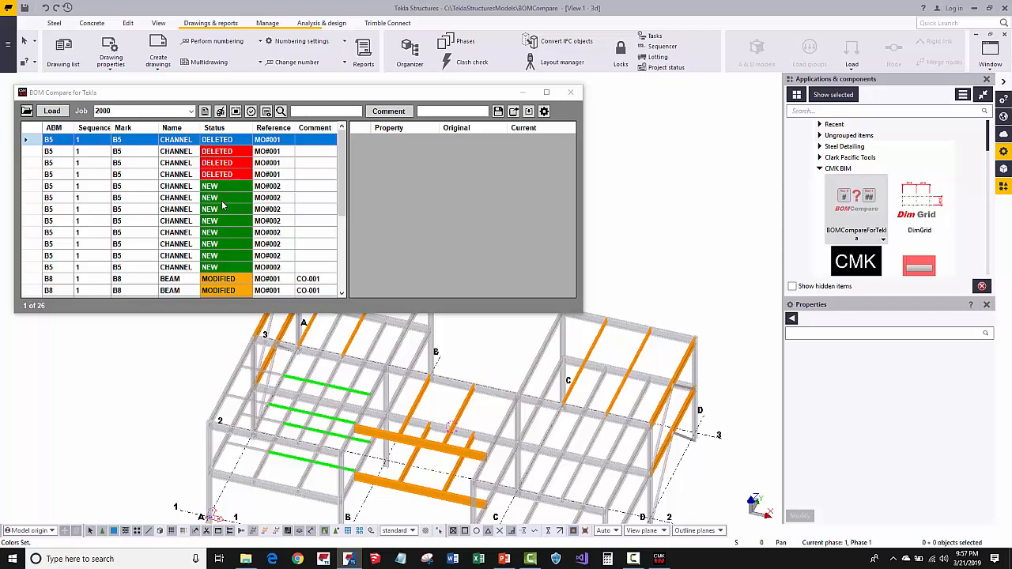
- Select the first five new B5 channels in the list of changes and locate them in the model
{"action": "left_click", "coordinate": [224, 187]}
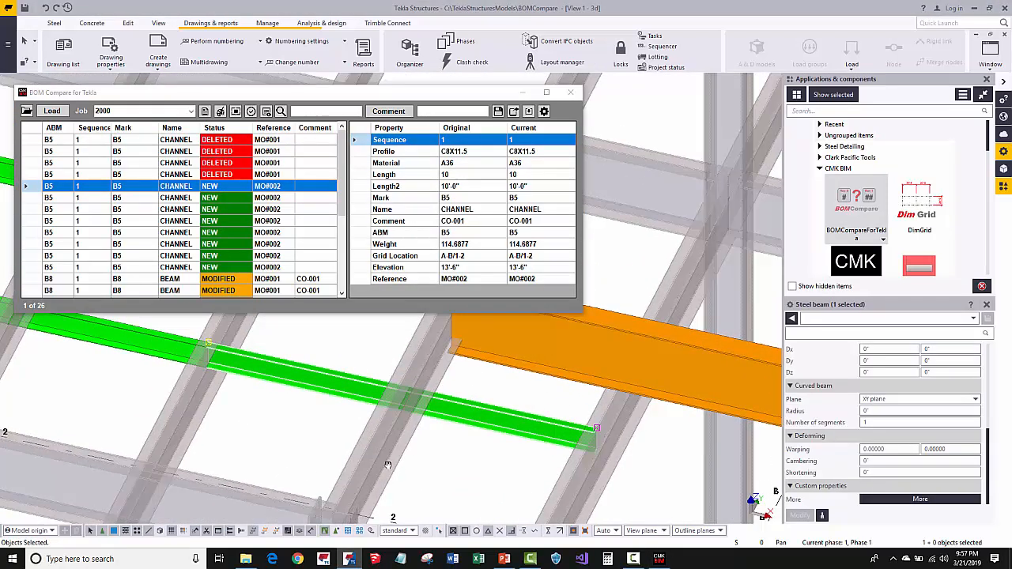
{"action": "left_click", "coordinate": [212, 232], "text": "shift"}
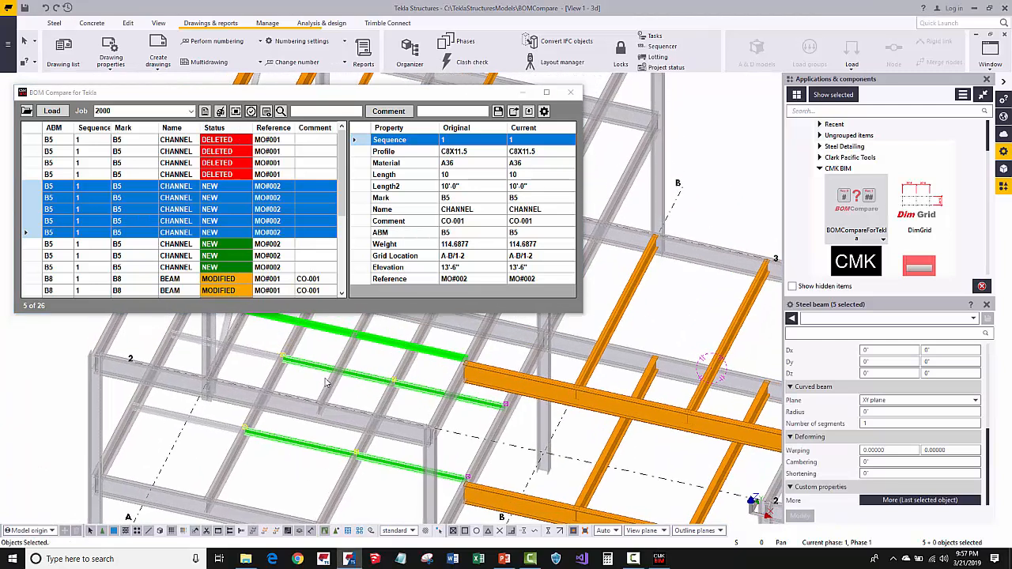
{"action": "scroll", "coordinate": [287, 394], "scroll_direction": "down", "scroll_amount": 2}
{"action": "scroll", "coordinate": [515, 362], "scroll_direction": "down", "scroll_amount": 1}
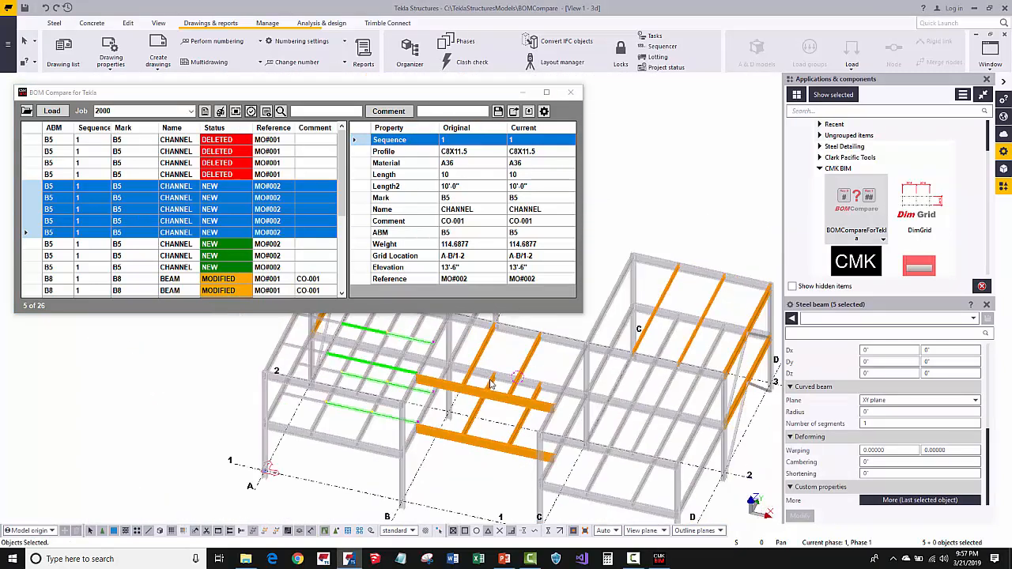
- Select the upper members of bay C-D/2-3 in the model and limit the list of changes to them
{"action": "left_click_drag", "start_coordinate": [630, 203], "coordinate": [781, 429]}
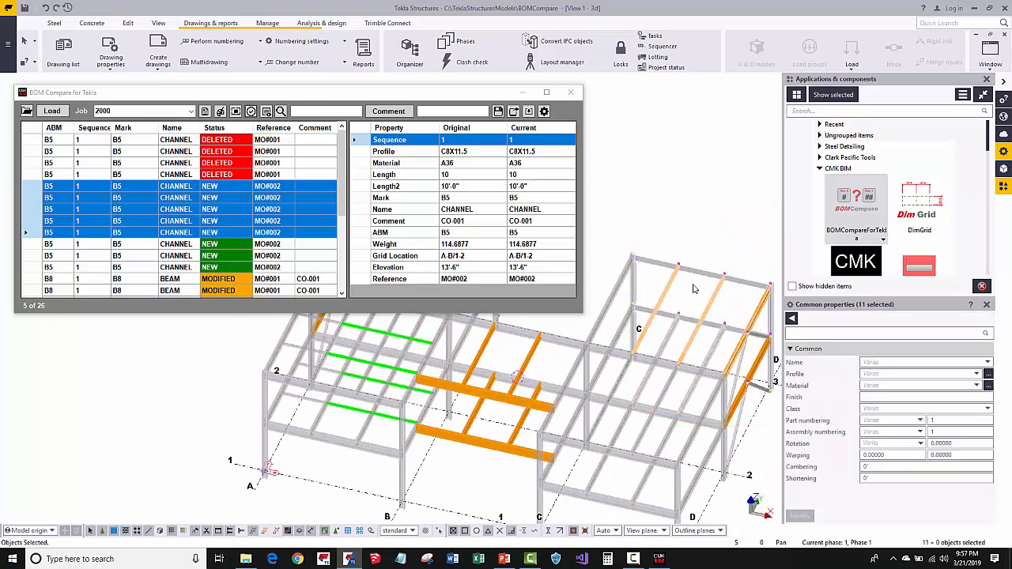
{"action": "left_click", "coordinate": [235, 111]}
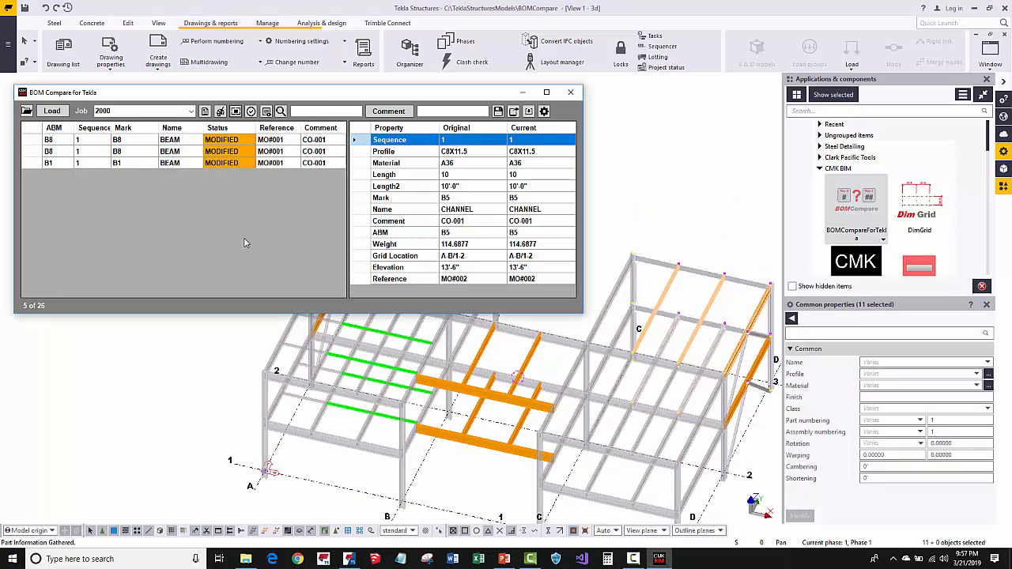
{"action": "left_click", "coordinate": [664, 193]}
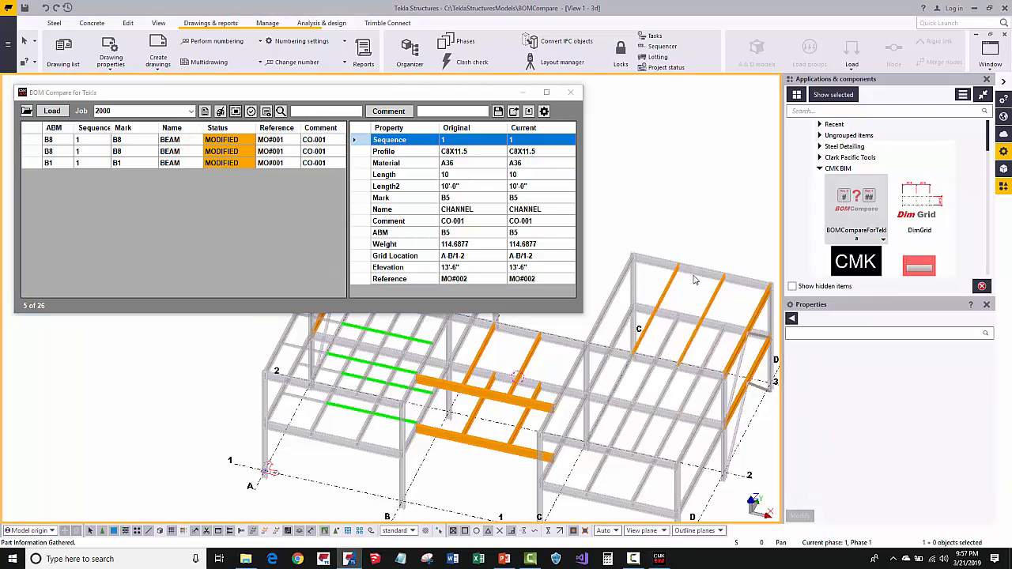
- Inspect the original and current properties and model location of both modified B8 beams and the modified B1 beam
{"action": "left_click", "coordinate": [183, 141]}
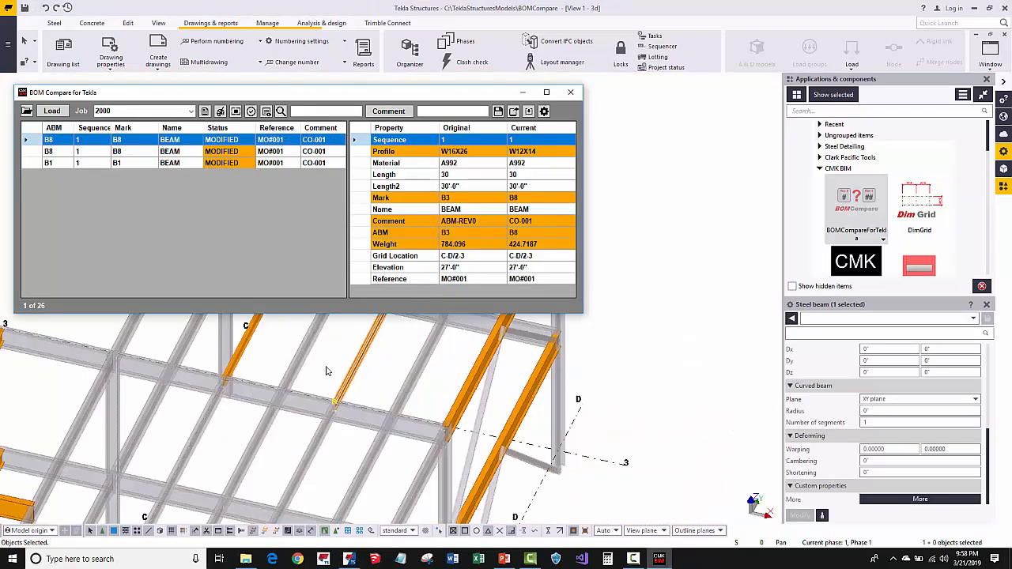
{"action": "left_click", "coordinate": [154, 151]}
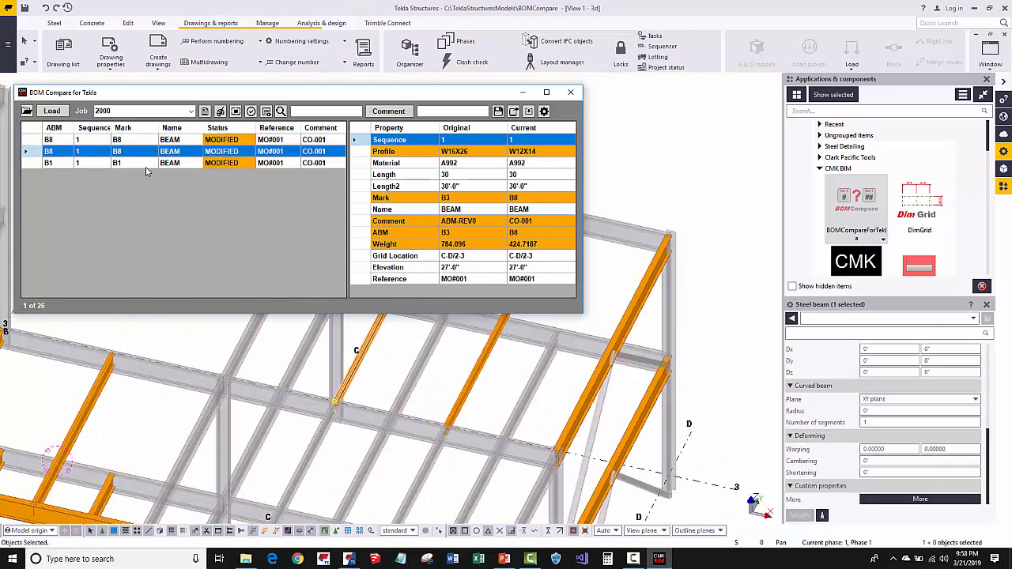
{"action": "left_click", "coordinate": [145, 163]}
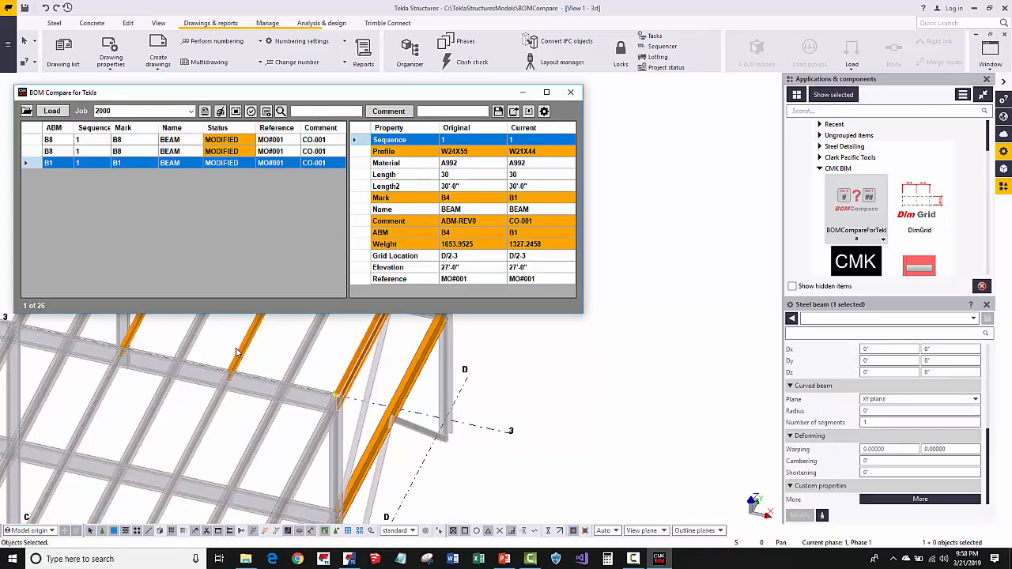
- Restore the full list of changes and redraw the model view to clear the status colours
{"action": "left_click", "coordinate": [267, 110]}
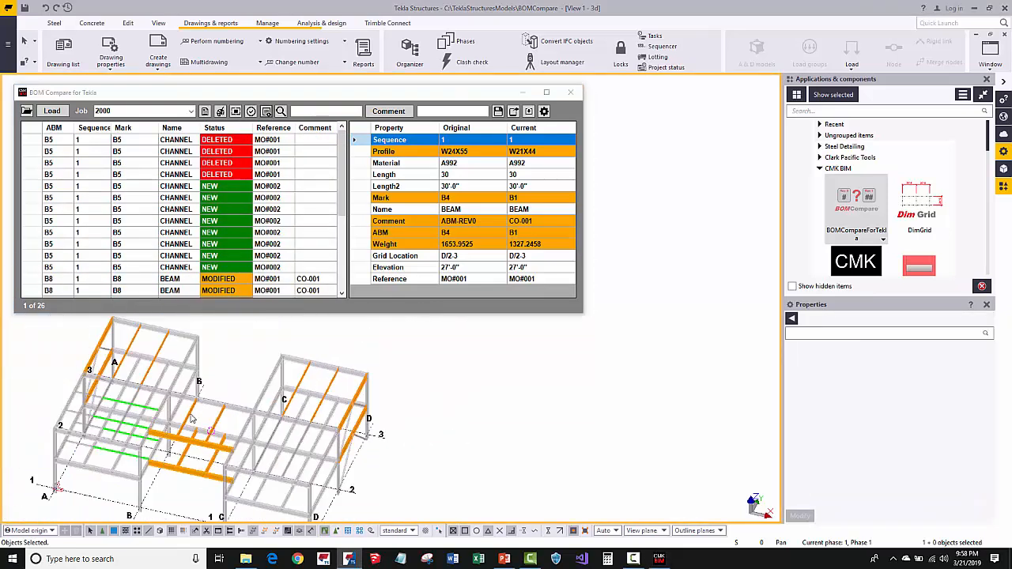
{"action": "right_click", "coordinate": [639, 310]}
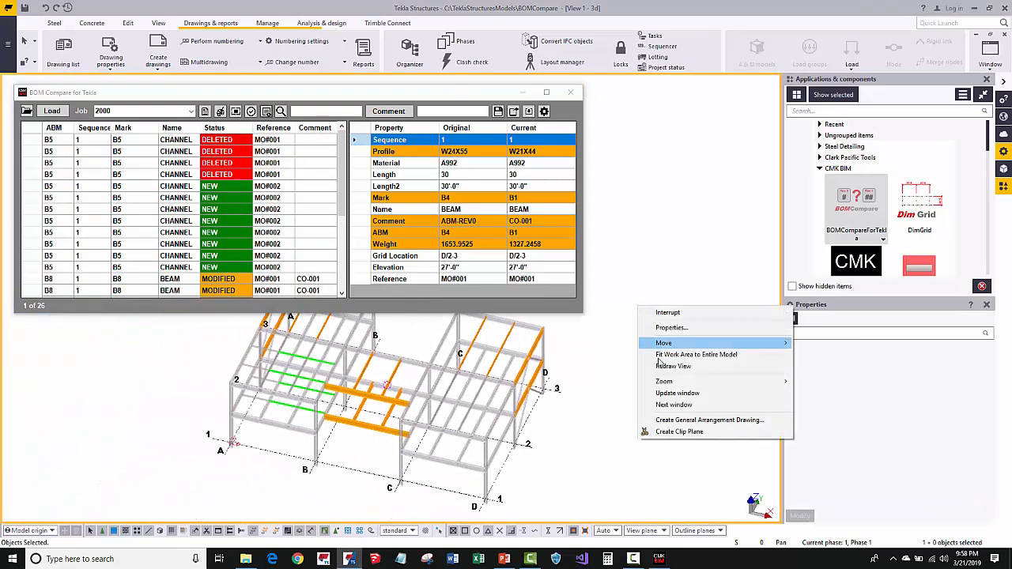
{"action": "left_click", "coordinate": [663, 367]}
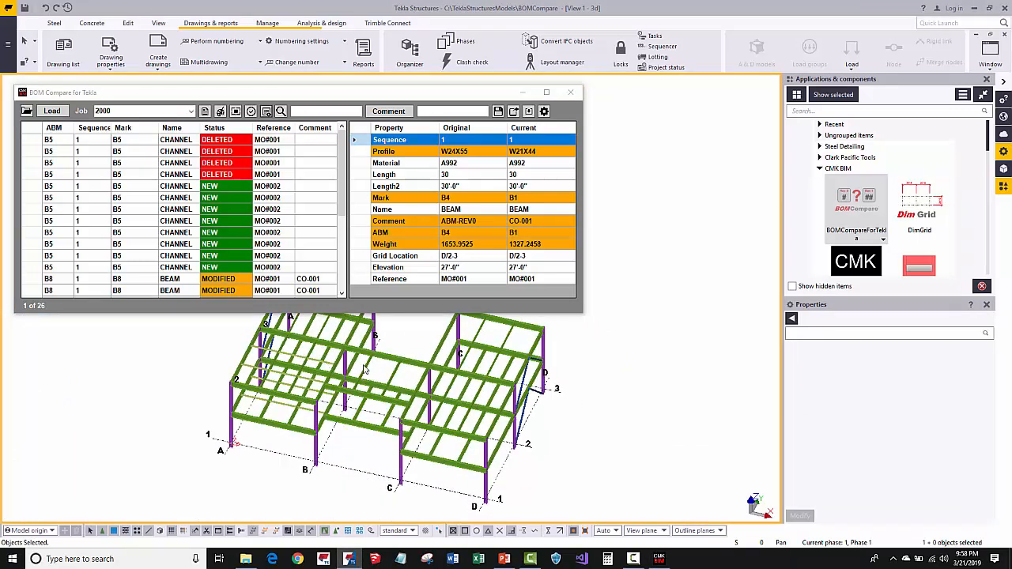
- Colour the model members by change status, and redraw the view to return them to their normal colours
{"action": "left_click", "coordinate": [224, 139]}
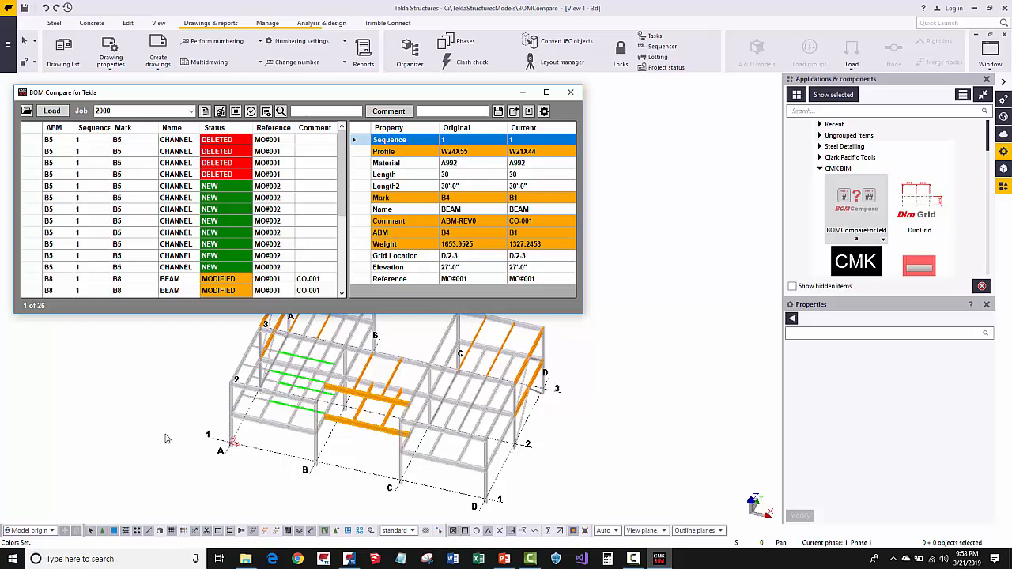
{"action": "right_click", "coordinate": [677, 330]}
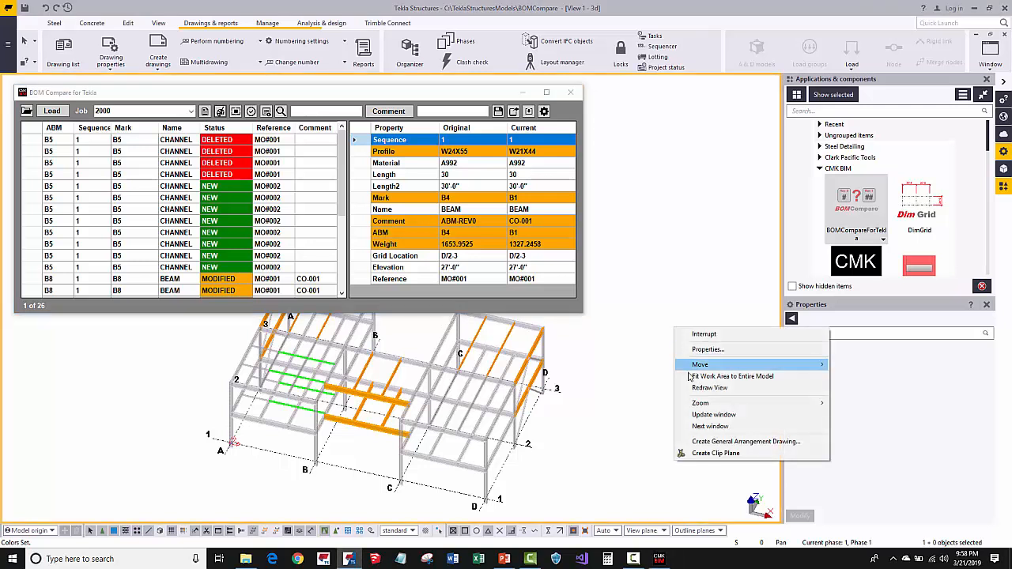
{"action": "left_click", "coordinate": [709, 387]}
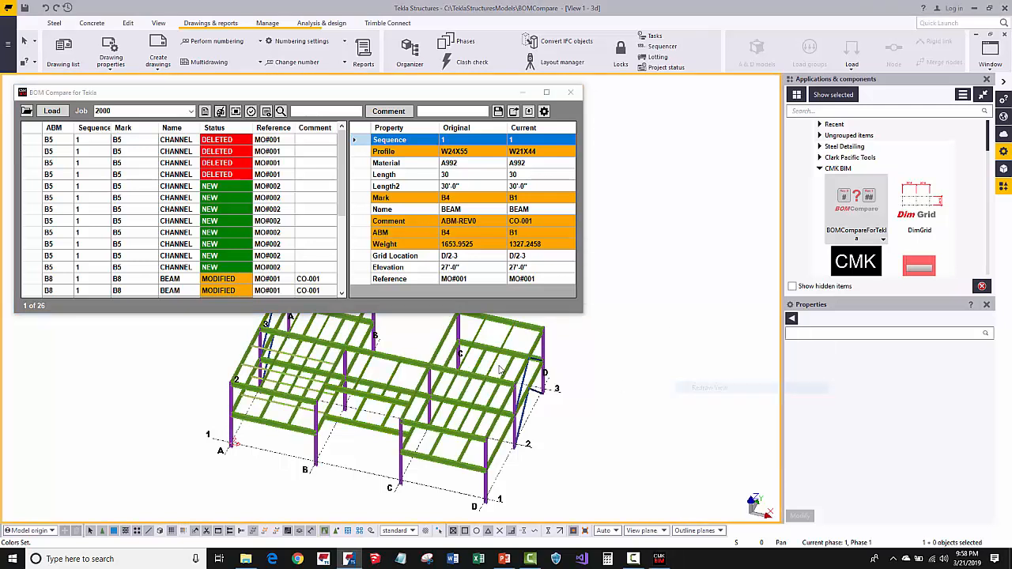
- Apply the change-status colours to the model members again, and redraw the view to clear them
{"action": "left_click", "coordinate": [221, 112]}
{"action": "left_click", "coordinate": [221, 111]}
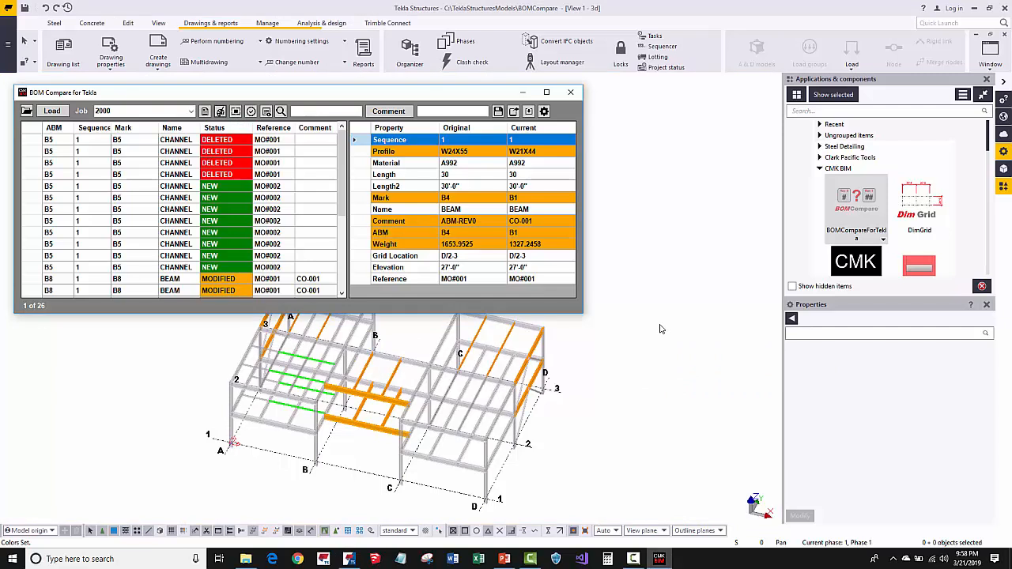
{"action": "left_click", "coordinate": [557, 398]}
{"action": "right_click", "coordinate": [659, 304]}
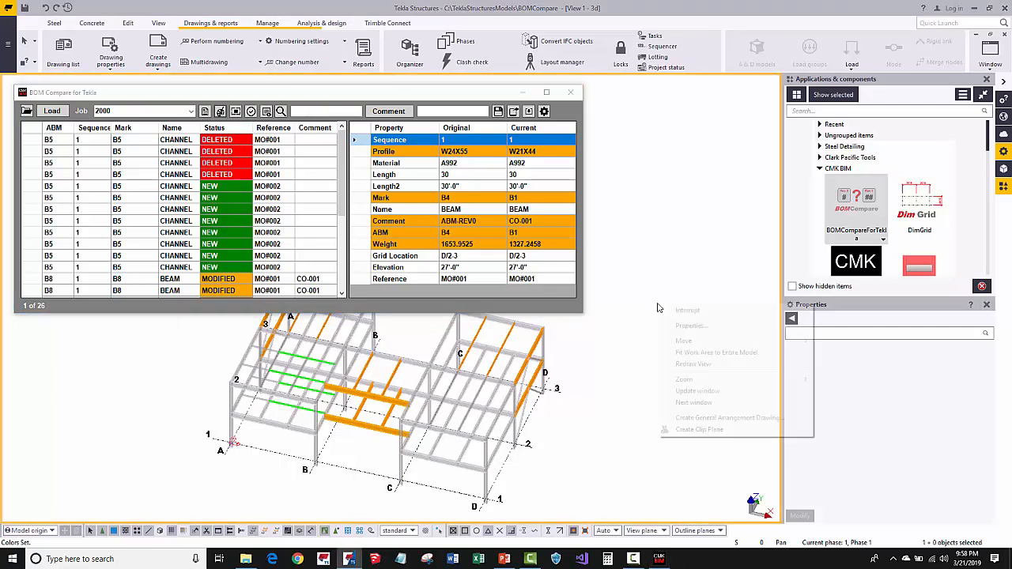
{"action": "left_click", "coordinate": [668, 366]}
{"action": "scroll", "coordinate": [610, 384], "scroll_direction": "down", "scroll_amount": 3}
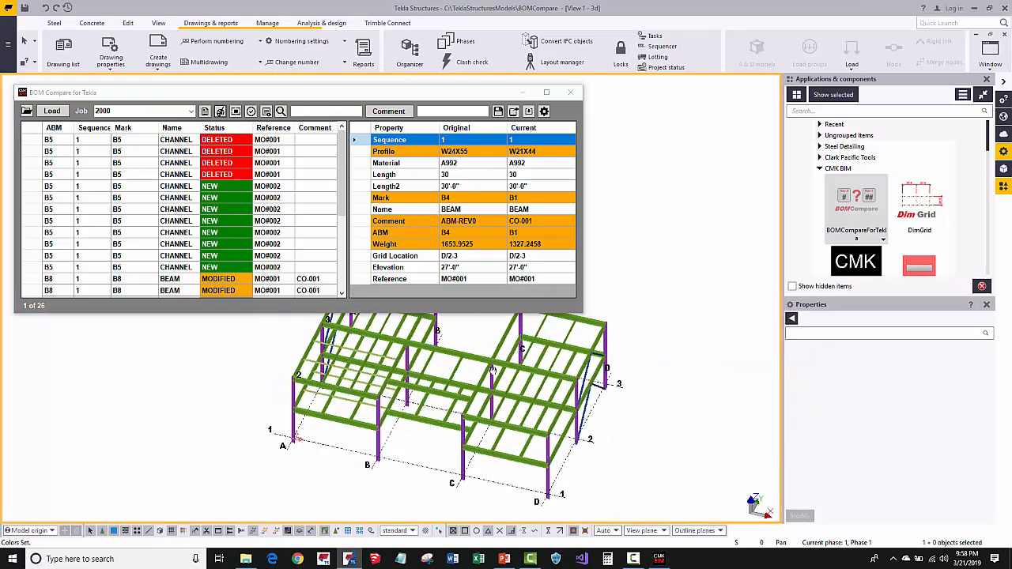
{"action": "scroll", "coordinate": [365, 404], "scroll_direction": "up", "scroll_amount": 1}
{"action": "middle_click_drag", "start_coordinate": [365, 405], "coordinate": [414, 434]}
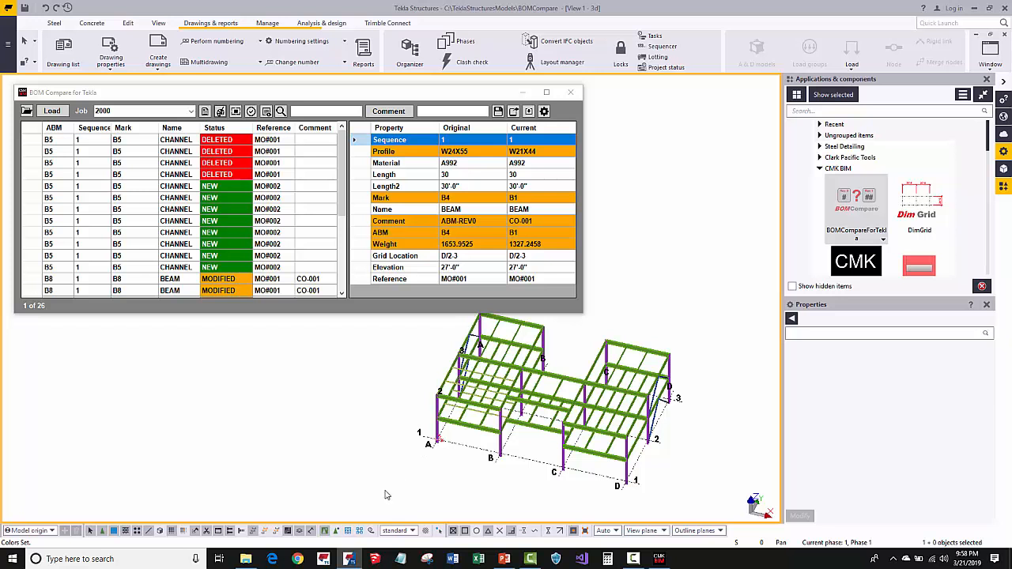
- Select all the changed members in the BOM Compare list
{"action": "left_click_drag", "start_coordinate": [385, 491], "coordinate": [452, 392]}
{"action": "left_click", "coordinate": [38, 141]}
{"action": "key", "text": "ctrl+a"}
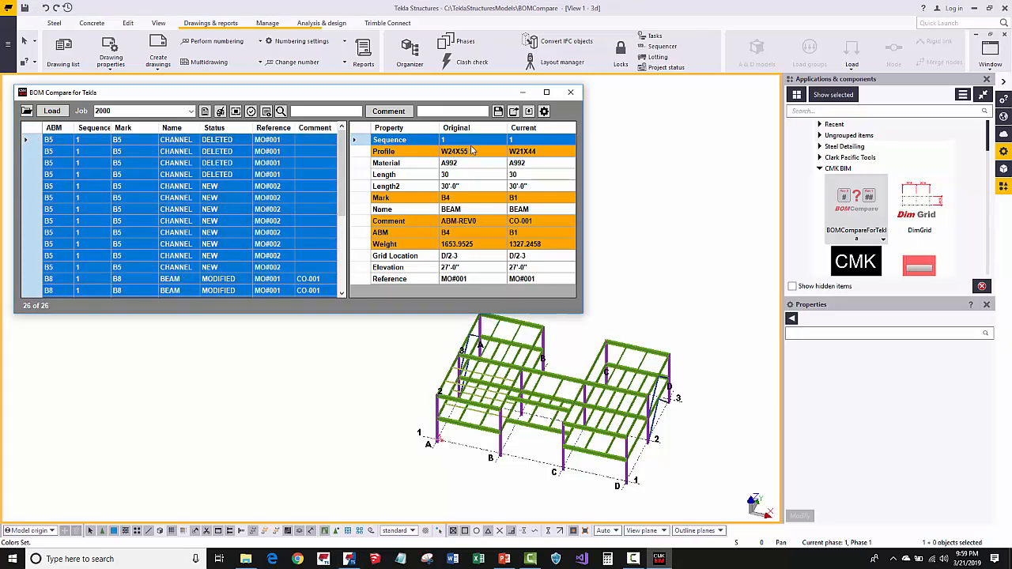
- Examine the attribute import settings that map ABM Mark, Status, Comment and Reference to Tekla user-defined attributes, and close them
{"action": "left_click", "coordinate": [544, 111]}
{"action": "left_click_drag", "start_coordinate": [181, 11], "coordinate": [237, 340]}
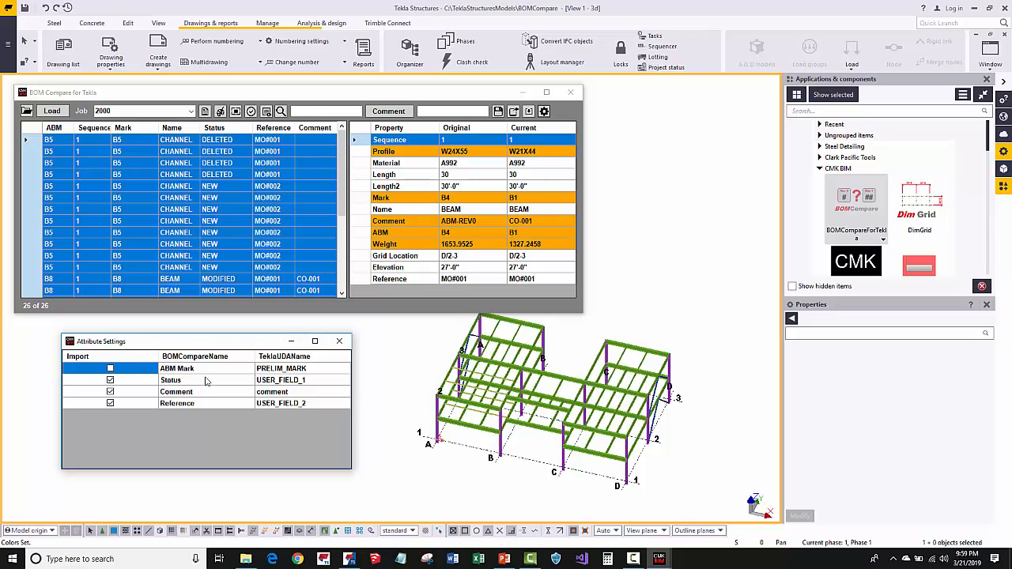
{"action": "left_click", "coordinate": [177, 380]}
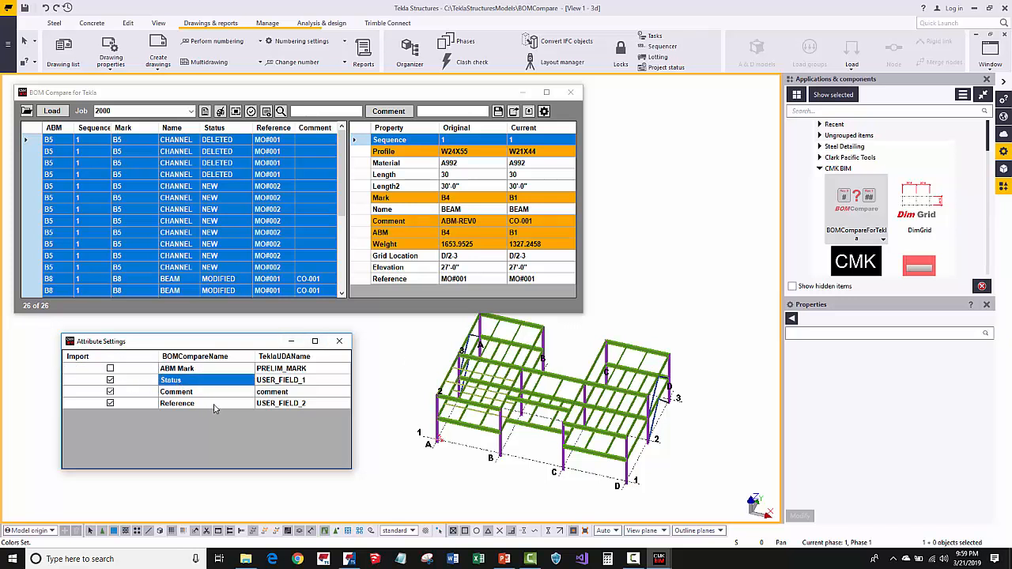
{"action": "left_click", "coordinate": [209, 392]}
{"action": "left_click", "coordinate": [289, 393]}
{"action": "type", "text": "commen"}
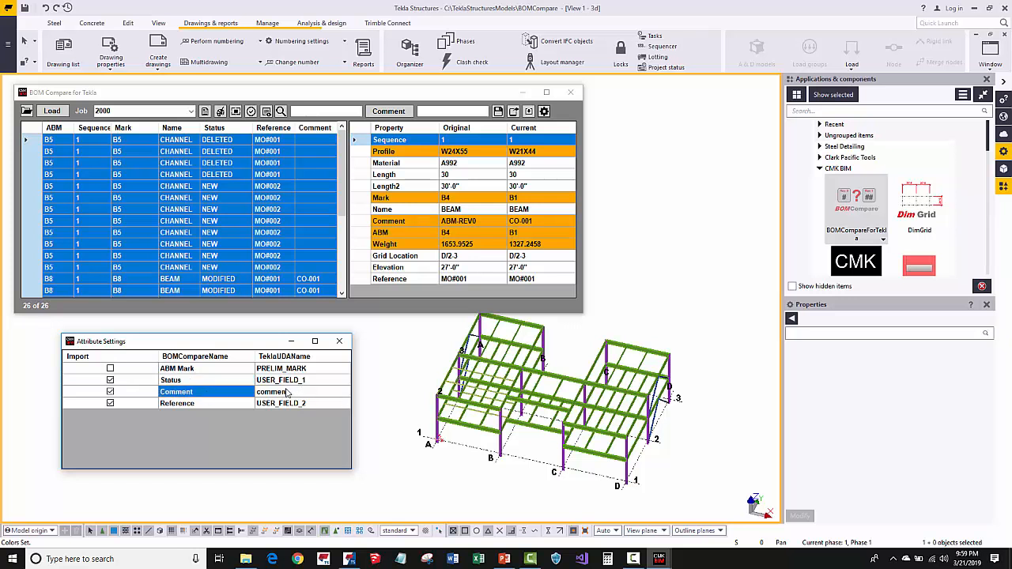
{"action": "type", "text": "t"}
{"action": "left_click", "coordinate": [298, 370]}
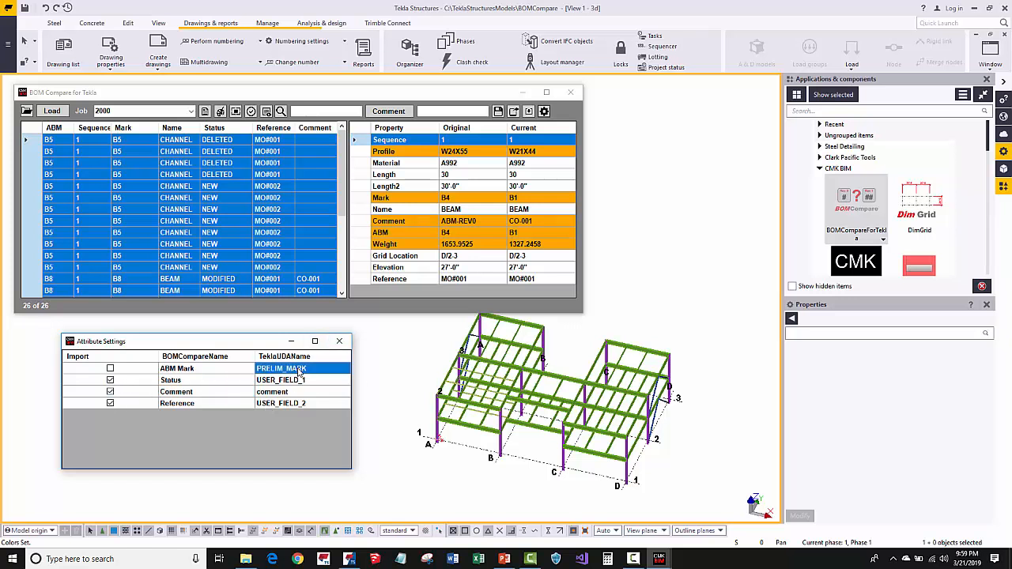
{"action": "left_click", "coordinate": [305, 382]}
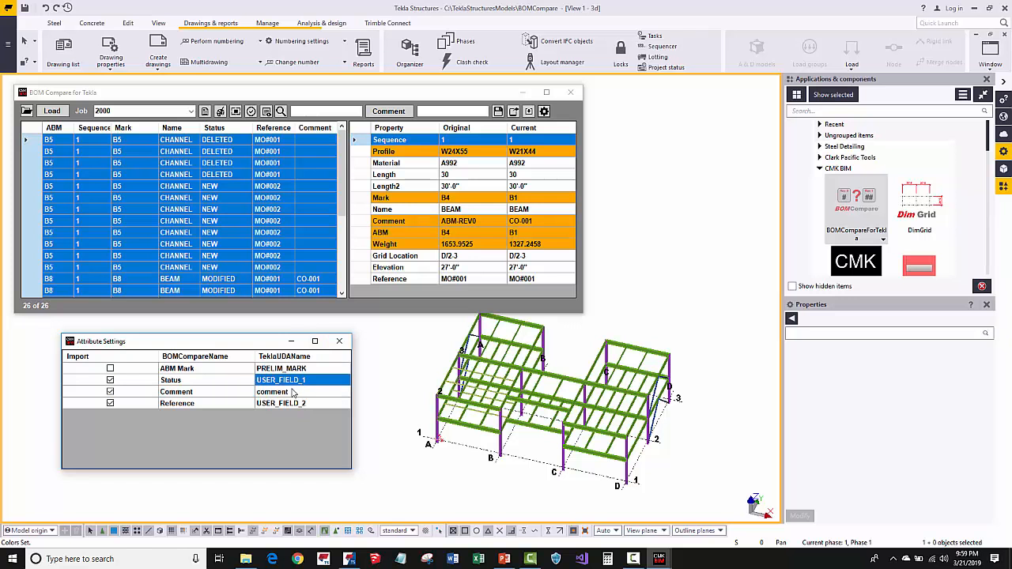
{"action": "left_click", "coordinate": [289, 393]}
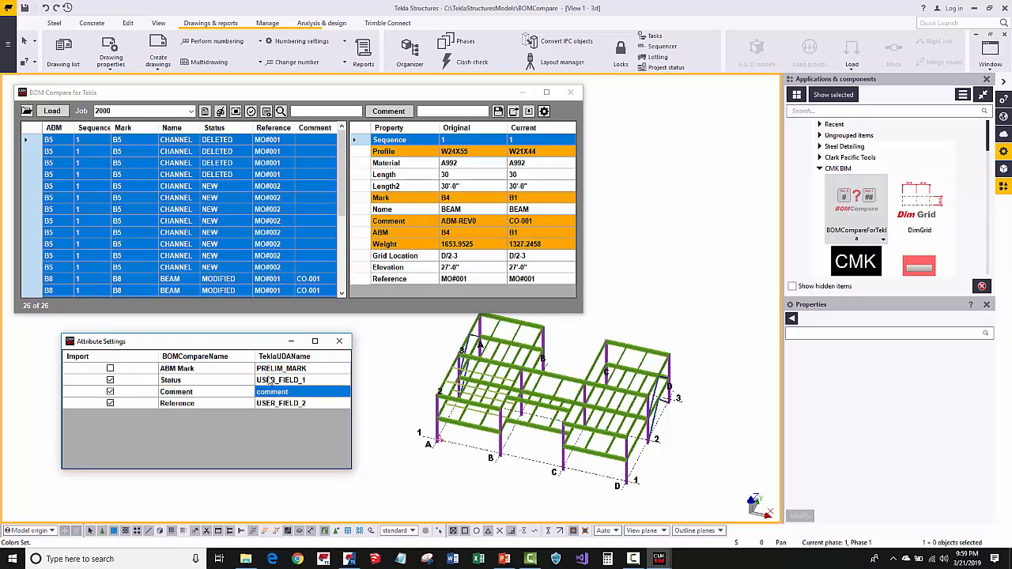
{"action": "left_click", "coordinate": [339, 341]}
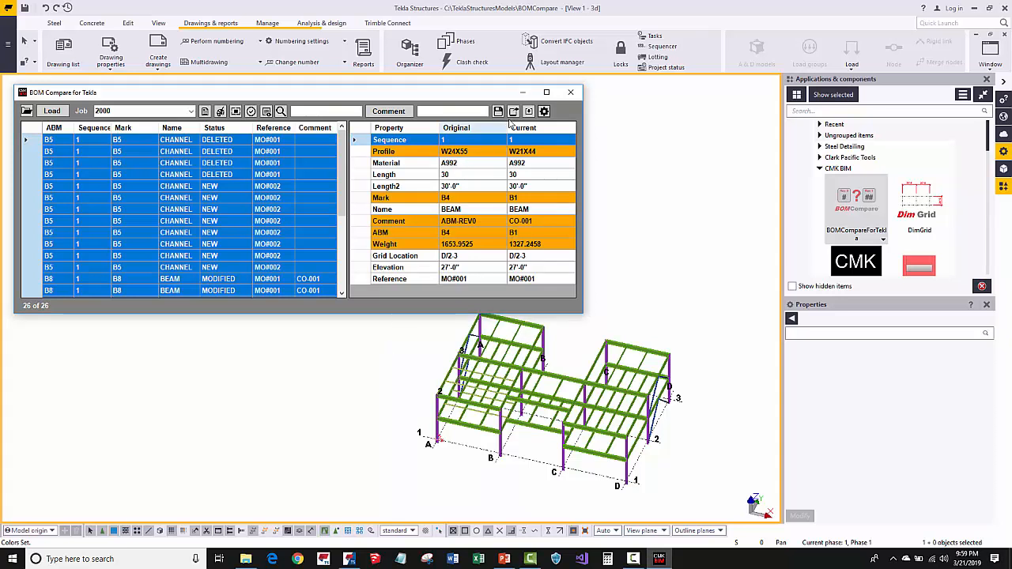
- Import the enabled BOM Compare attributes of all selected changes into the Tekla model members
{"action": "left_click", "coordinate": [529, 112]}
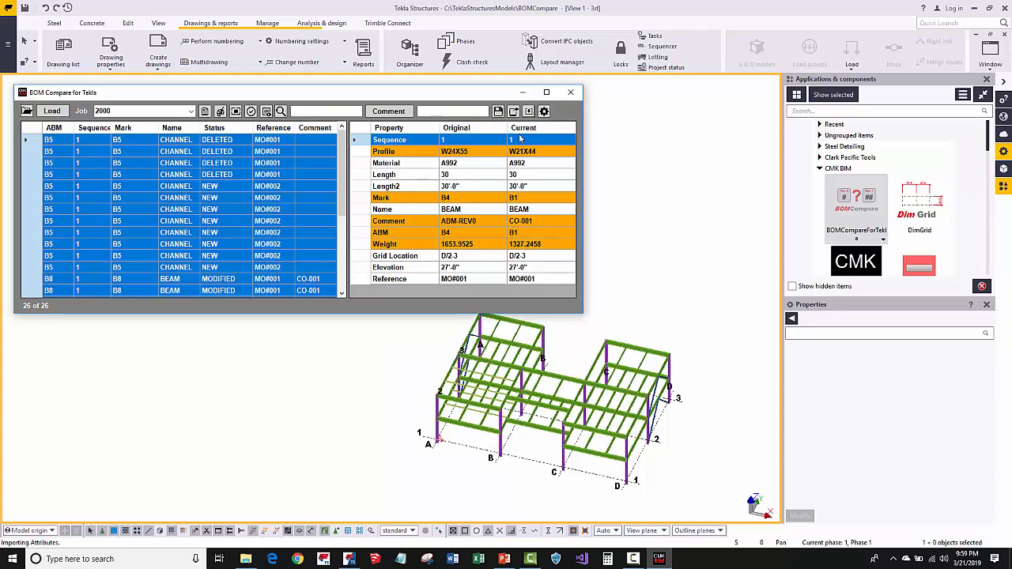
{"action": "scroll", "coordinate": [533, 366], "scroll_direction": "up", "scroll_amount": 3}
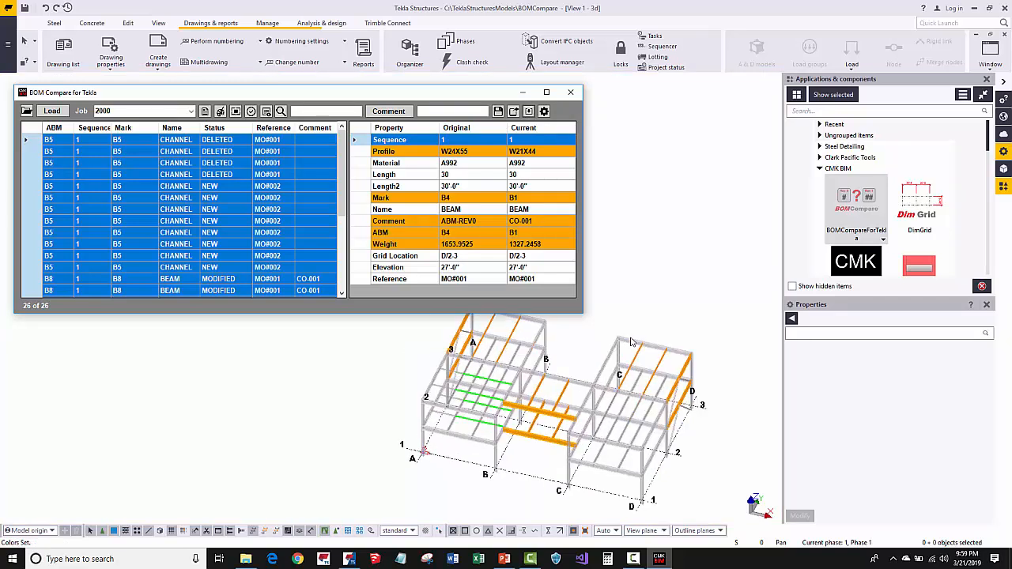
{"action": "scroll", "coordinate": [461, 433], "scroll_direction": "up", "scroll_amount": 3}
- Inspect the Comment, User Field 1 and User Field 2 attributes of a modified B8 beam in bay A-B, with BOM Compare minimised
{"action": "left_click", "coordinate": [479, 412]}
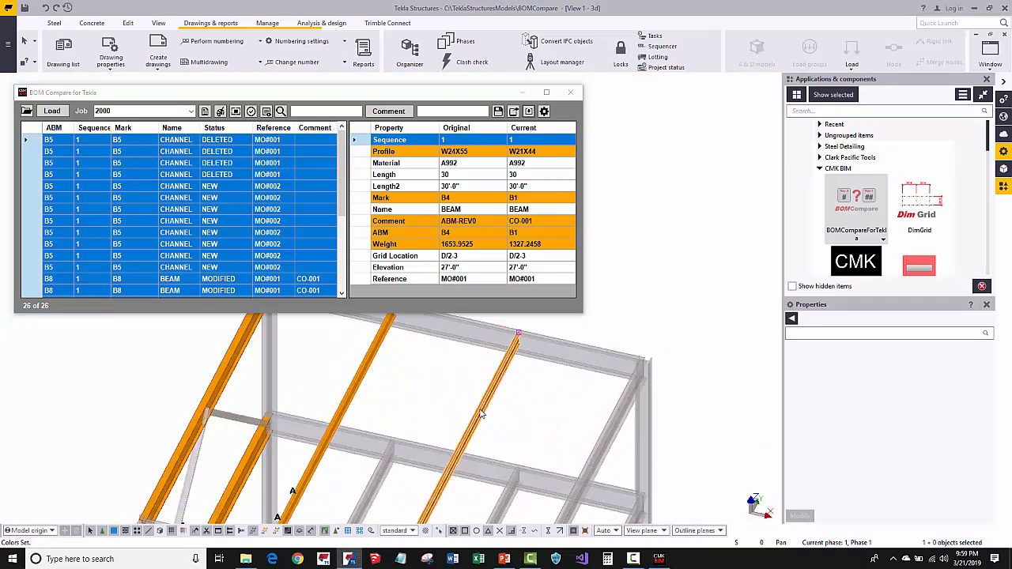
{"action": "left_click", "coordinate": [521, 92]}
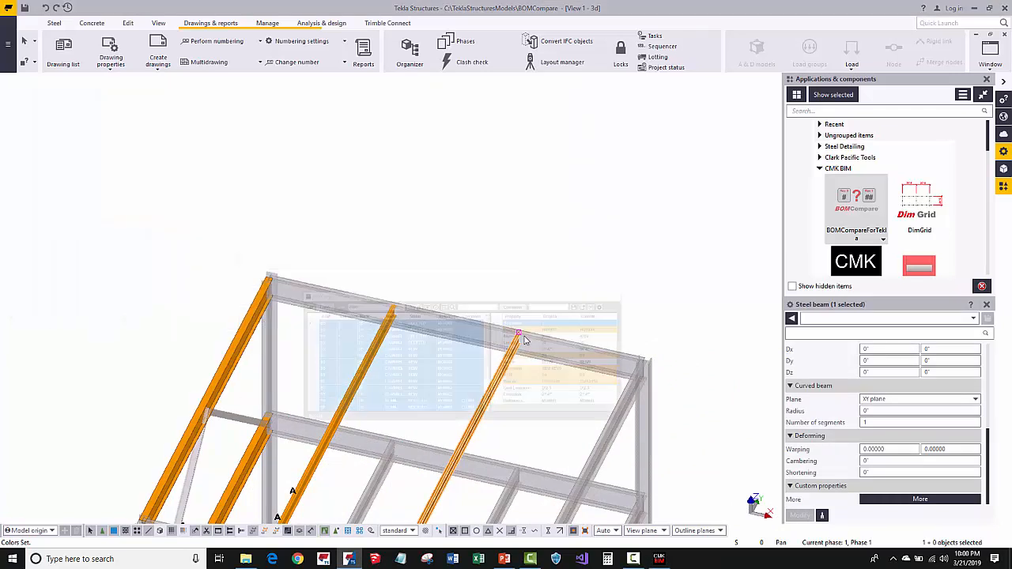
{"action": "right_click", "coordinate": [511, 356]}
{"action": "left_click", "coordinate": [545, 118]}
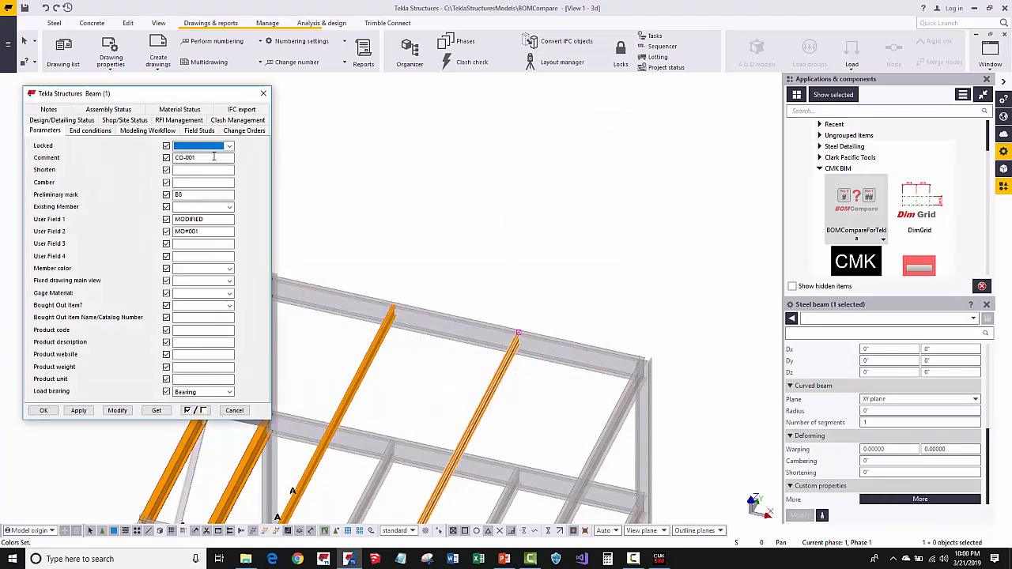
{"action": "double_click", "coordinate": [190, 219]}
{"action": "double_click", "coordinate": [203, 231]}
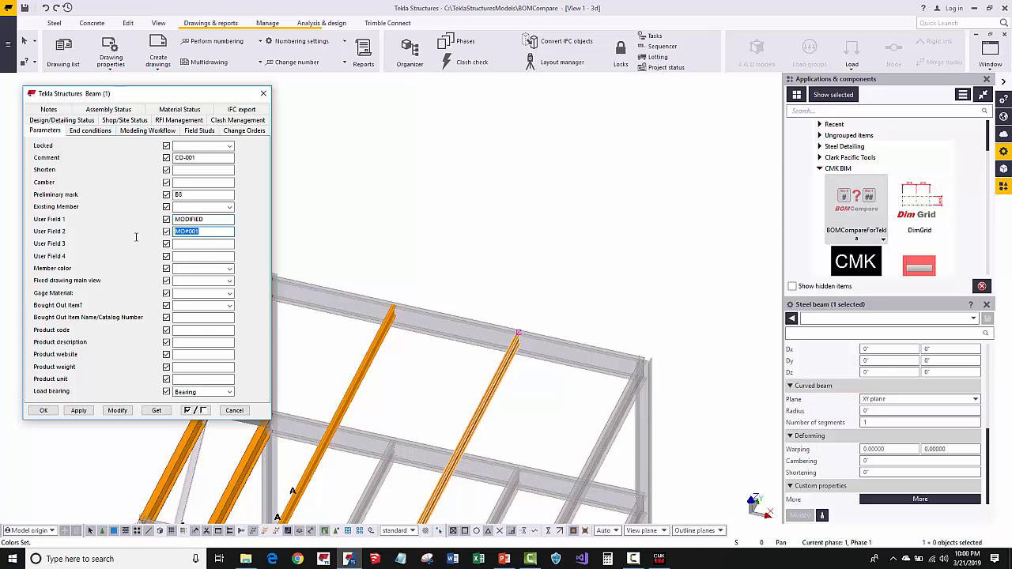
{"action": "double_click", "coordinate": [199, 159]}
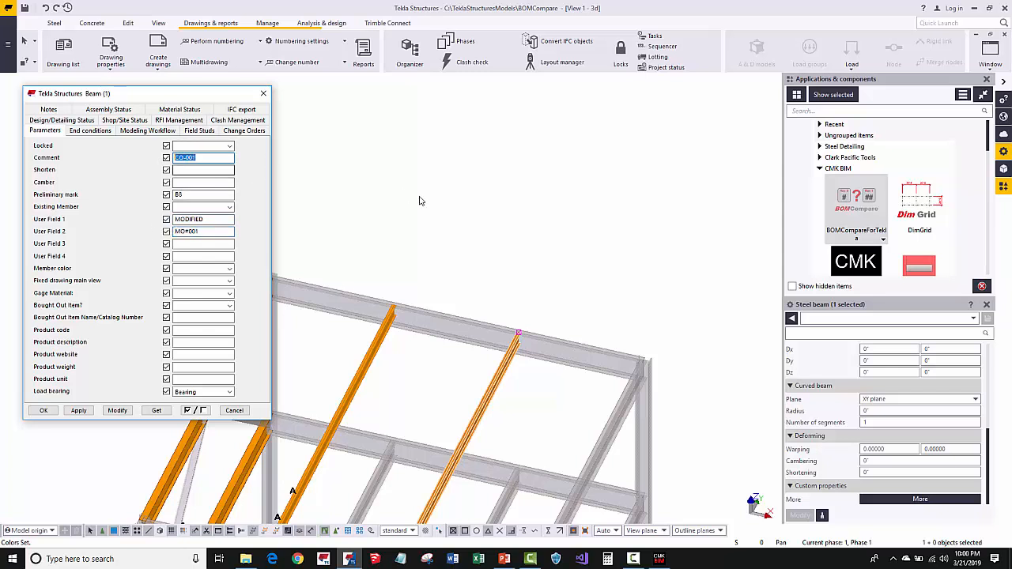
{"action": "left_click", "coordinate": [420, 241]}
{"action": "scroll", "coordinate": [421, 242], "scroll_direction": "down", "scroll_amount": 5}
{"action": "middle_click_drag", "start_coordinate": [428, 259], "coordinate": [435, 141]}
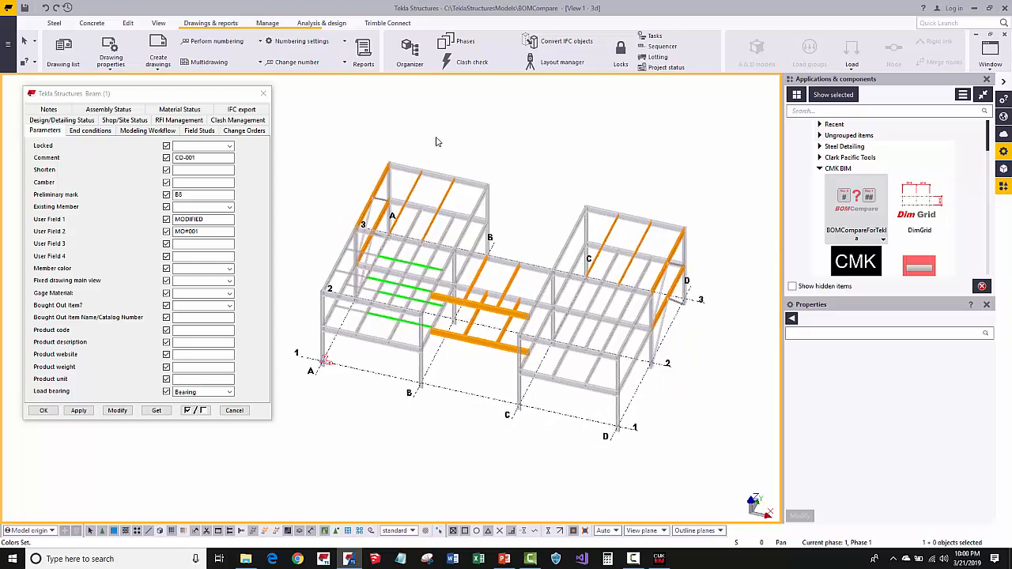